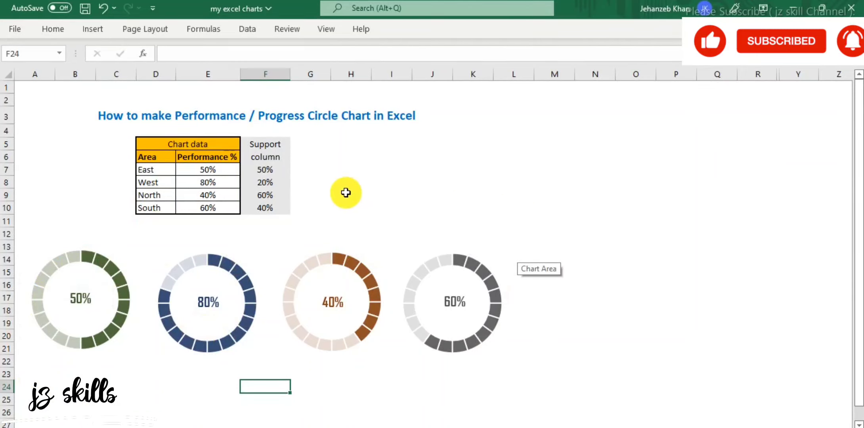
# Look over the performance percentages and circle charts, and briefly view the sheet with the cylinder charts
pyautogui.click(225, 180)
pyautogui.press('Up')
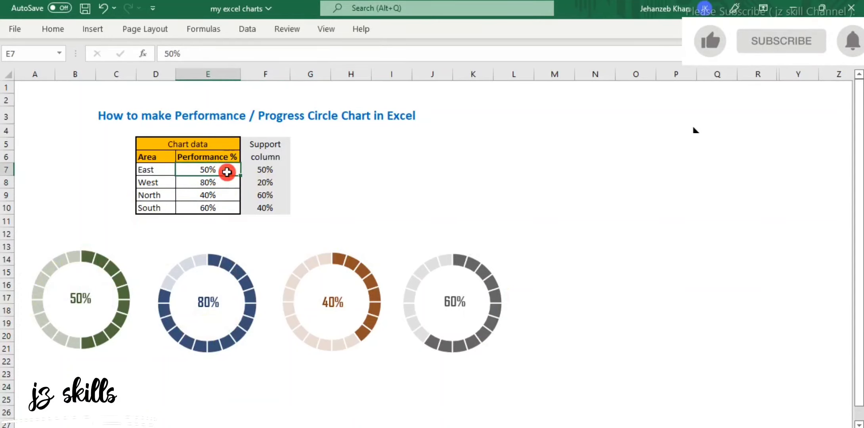
pyautogui.press('Down')
pyautogui.press('Down')
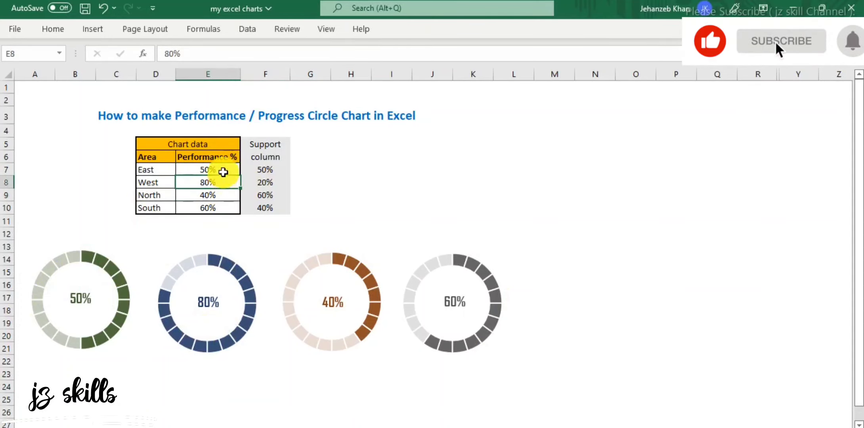
pyautogui.click(223, 169)
pyautogui.click(120, 425)
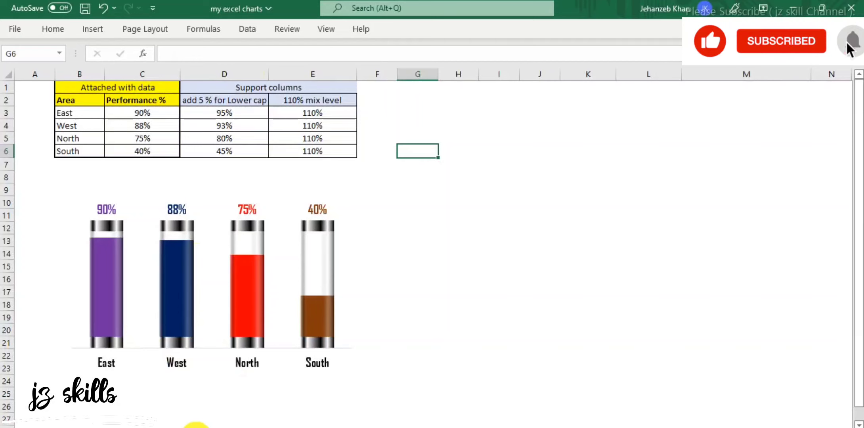
pyautogui.click(196, 427)
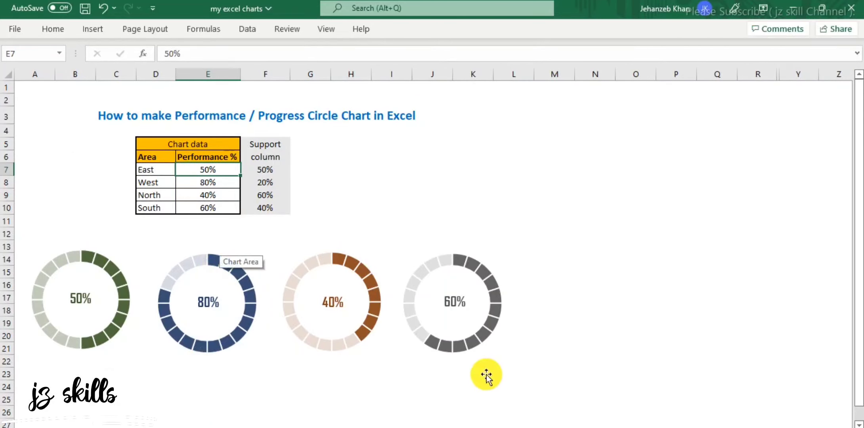
pyautogui.click(562, 182)
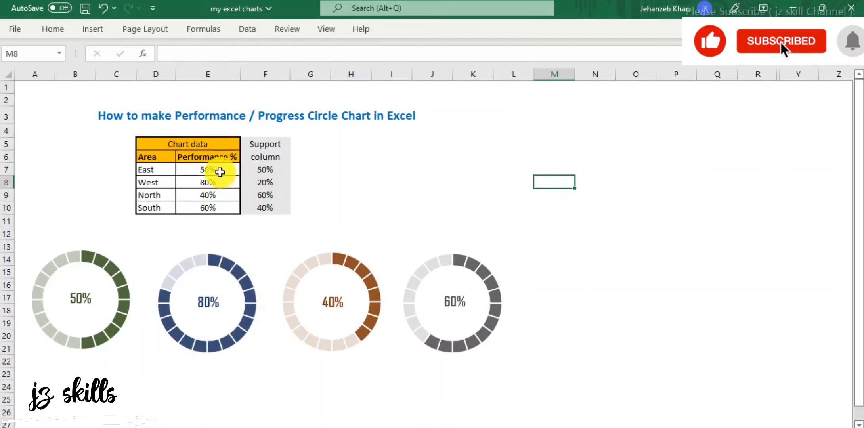
# Set the Performance % values to 75% for East, 40% for West, 75% for North and 80% for South
pyautogui.click(217, 170)
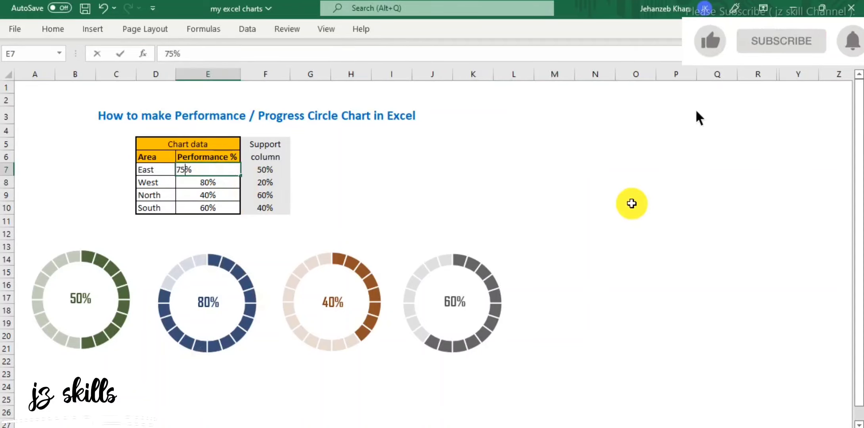
pyautogui.press('Return')
pyautogui.write('4')
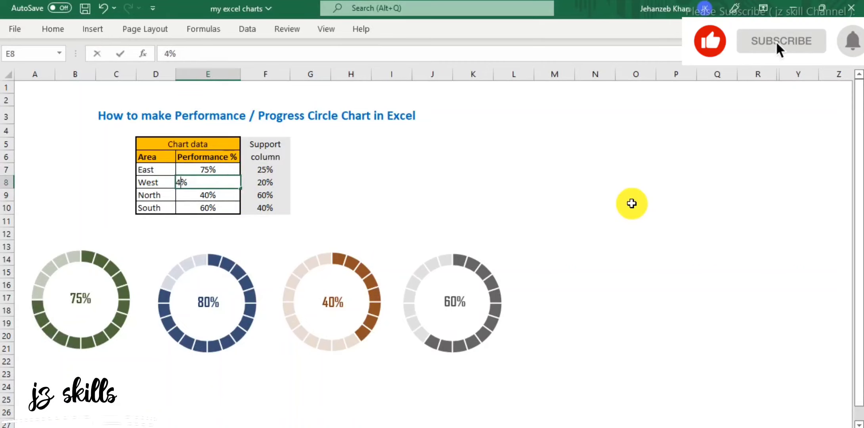
pyautogui.write('0')
pyautogui.press('Return')
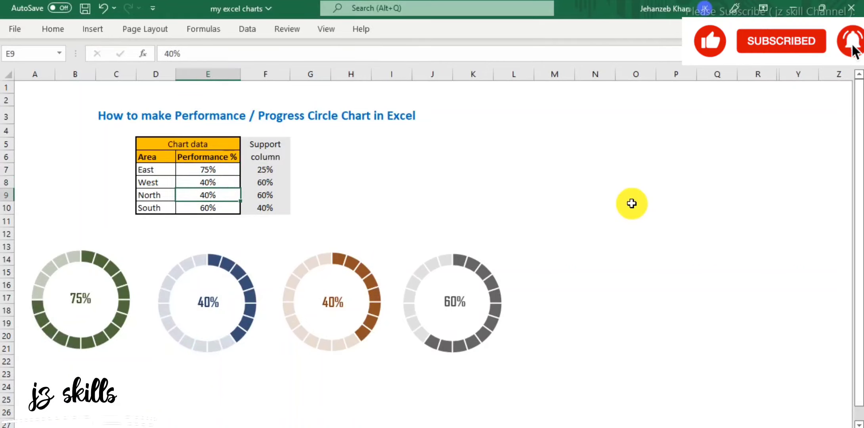
pyautogui.write('75')
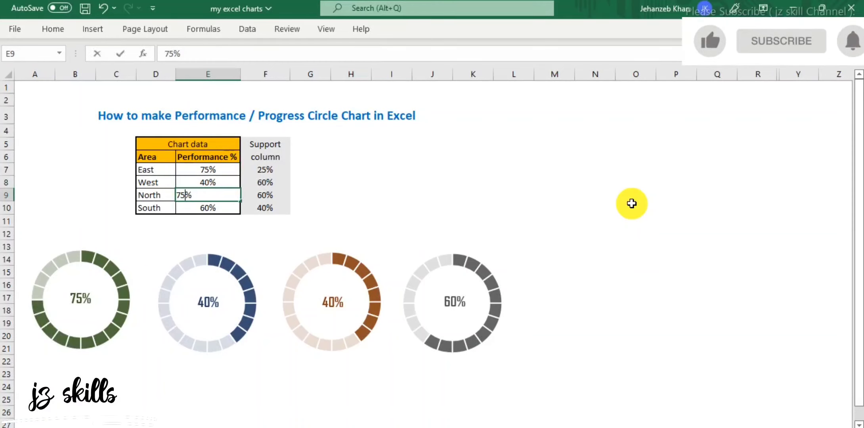
pyautogui.press('Return')
pyautogui.write('8')
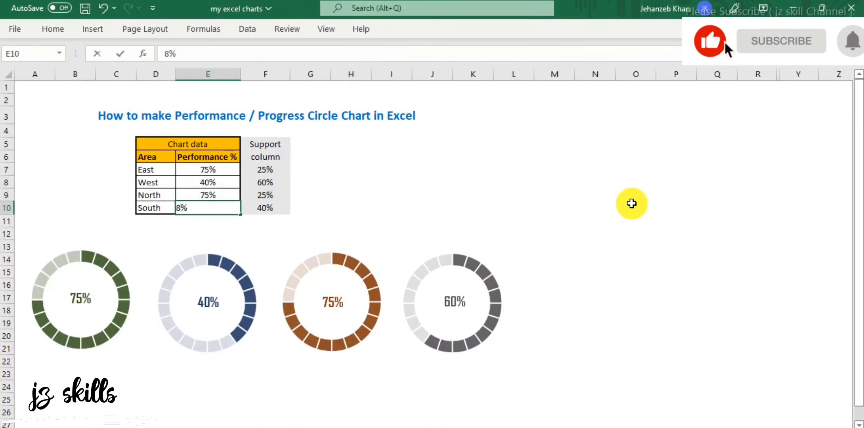
pyautogui.write('0')
pyautogui.press('Return')
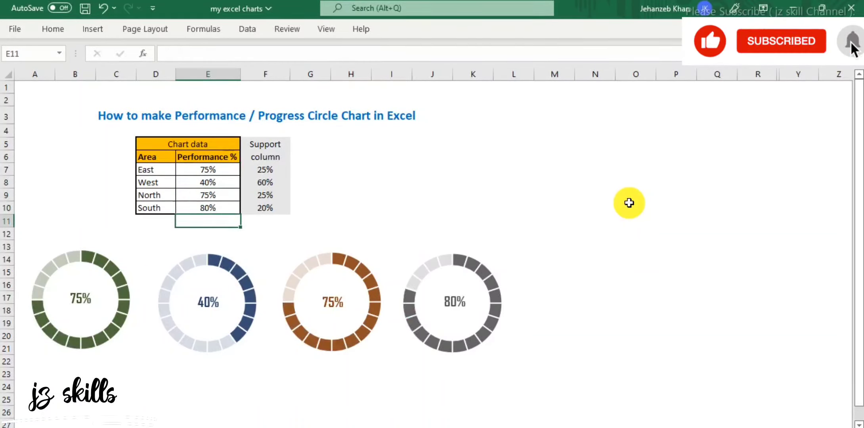
# Examine the Support column beside the performance values and the formula in its East row
pyautogui.click(207, 171)
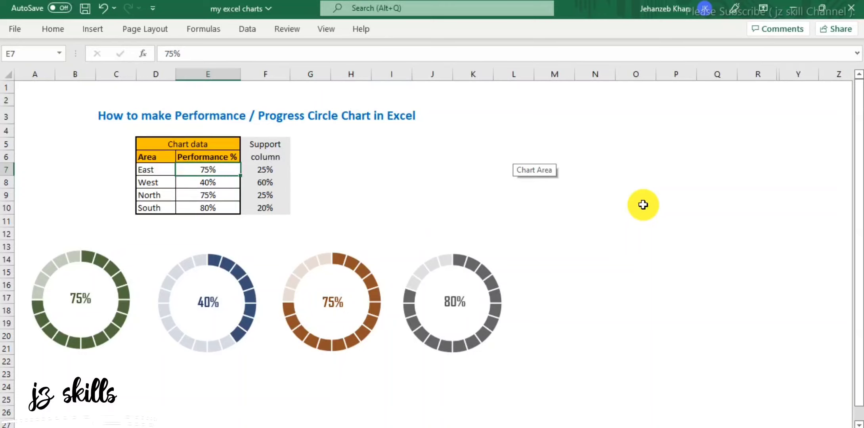
pyautogui.click(273, 147)
pyautogui.moveTo(273, 158); pyautogui.dragTo(268, 208)
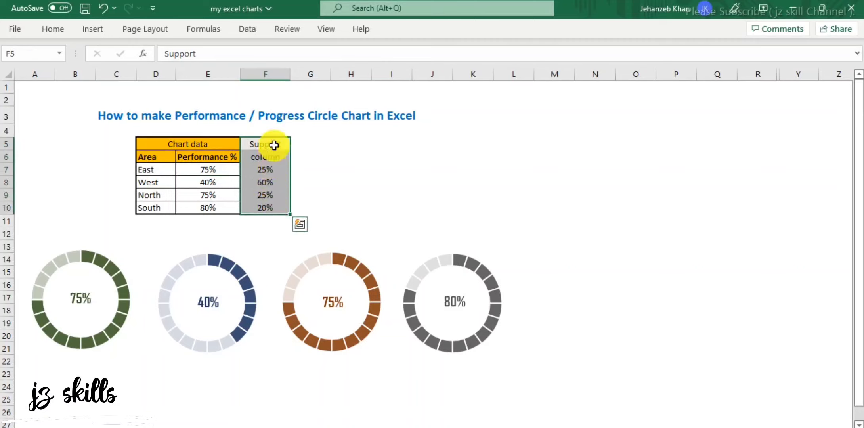
pyautogui.moveTo(274, 144); pyautogui.dragTo(277, 198)
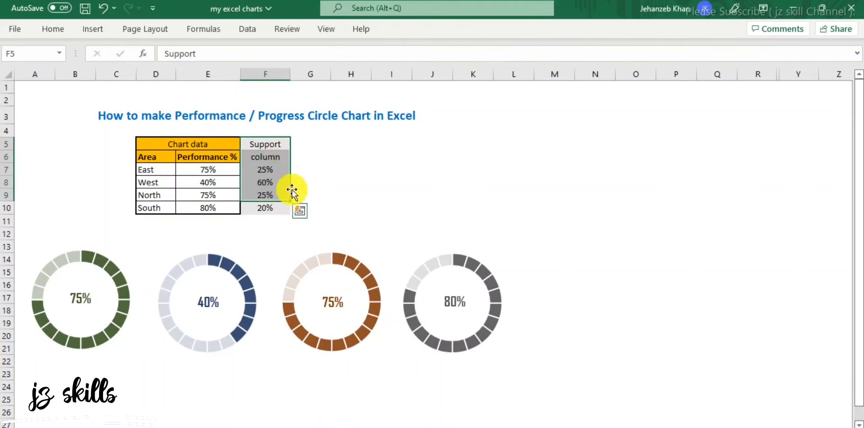
pyautogui.click(341, 169)
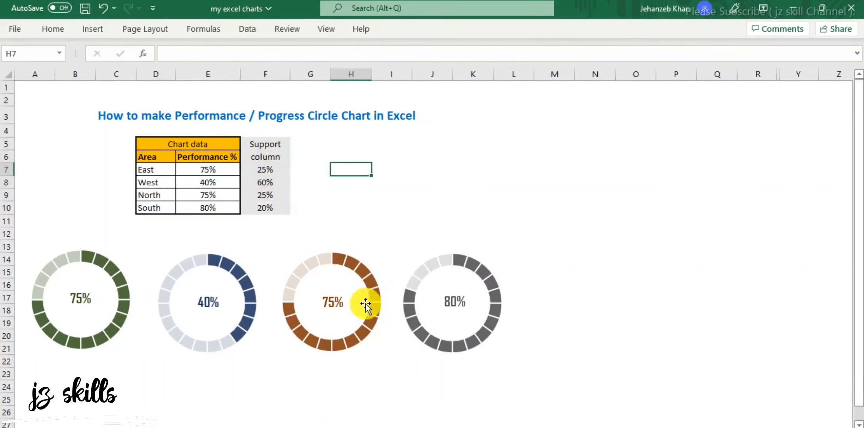
pyautogui.click(208, 170)
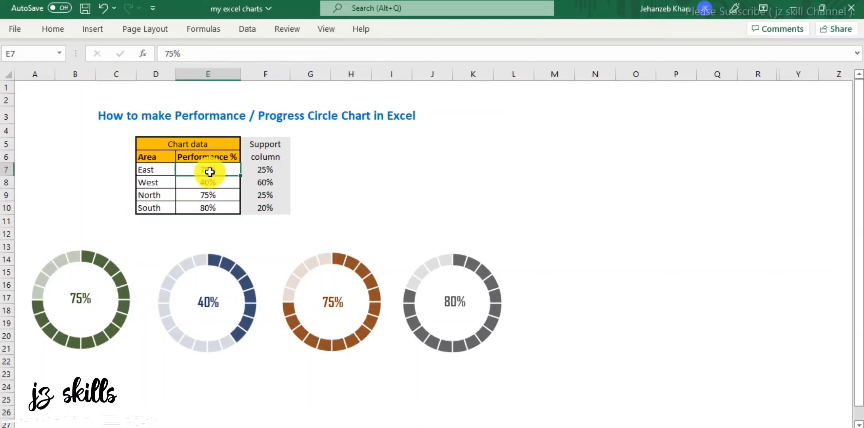
pyautogui.click(269, 171)
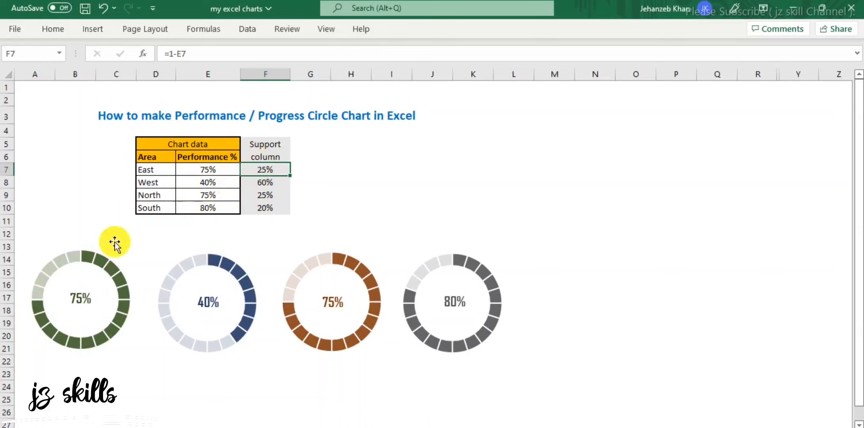
pyautogui.moveTo(54, 274)
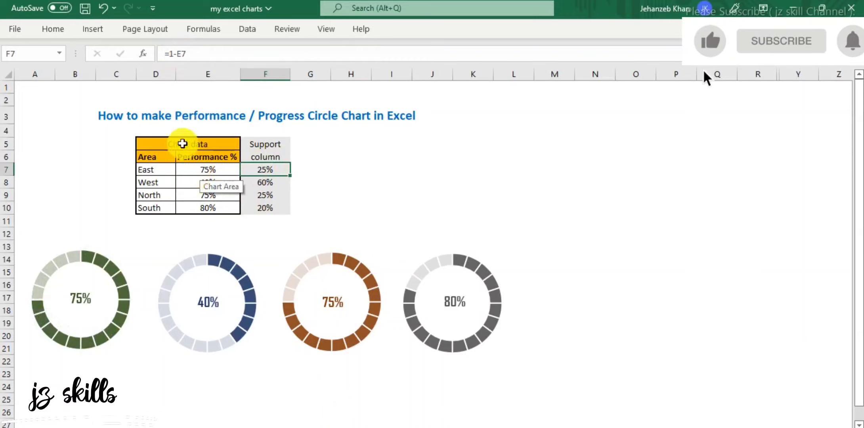
pyautogui.click(350, 174)
# Enter the formula =1-E7 in the Support column's East row and fill it down to the South row
pyautogui.click(277, 173)
pyautogui.write('=')
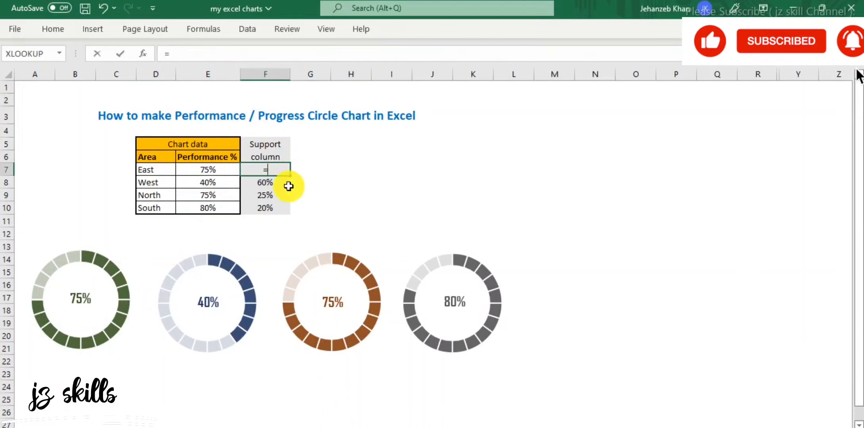
pyautogui.write('1-')
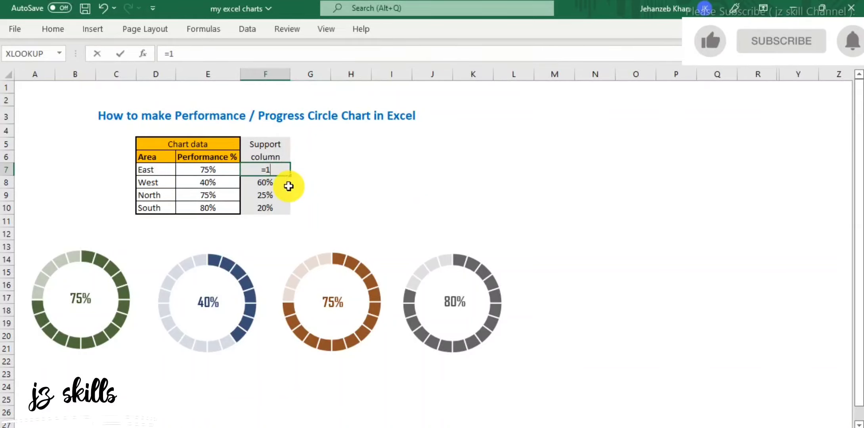
pyautogui.click(200, 174)
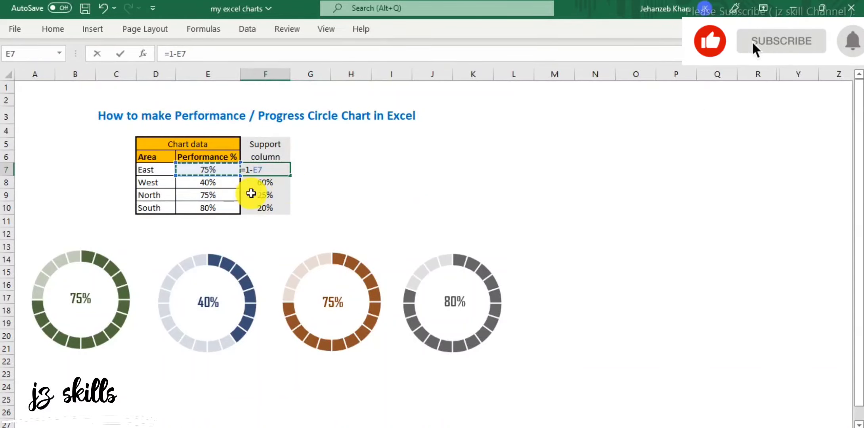
pyautogui.press('Return')
pyautogui.click(283, 170)
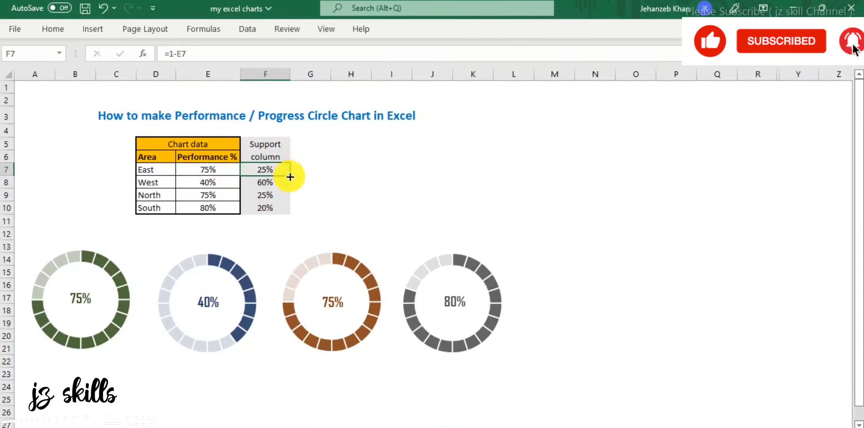
pyautogui.moveTo(290, 177); pyautogui.dragTo(286, 206)
pyautogui.click(357, 170)
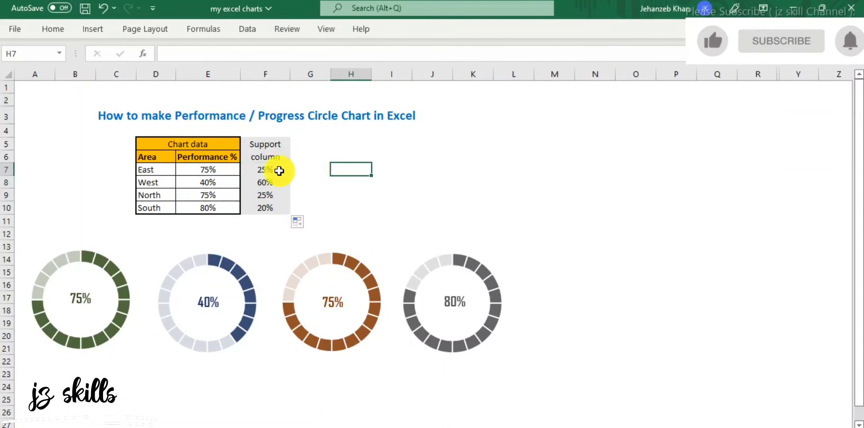
pyautogui.moveTo(272, 144); pyautogui.dragTo(268, 208)
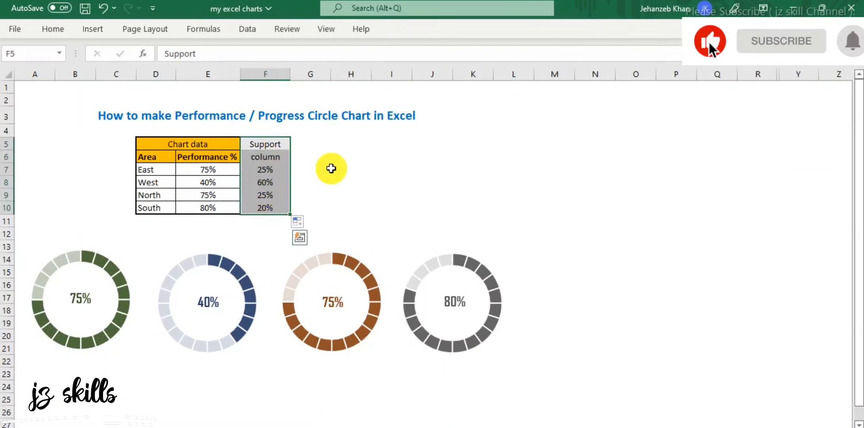
pyautogui.click(333, 156)
pyautogui.moveTo(269, 144); pyautogui.dragTo(270, 212)
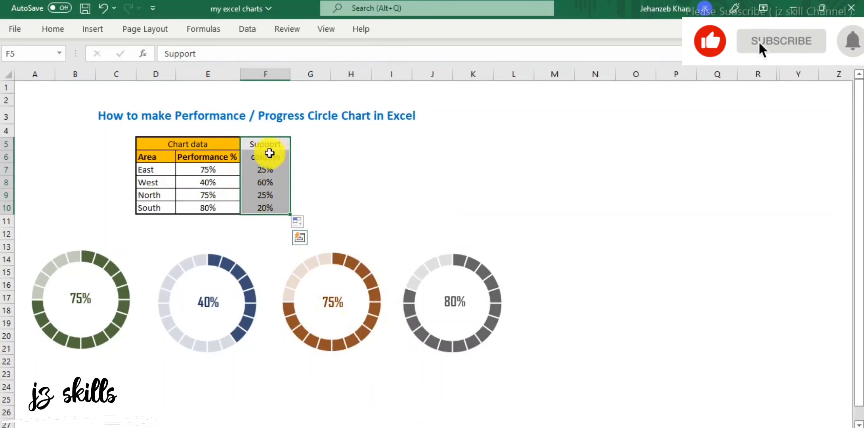
pyautogui.click(410, 180)
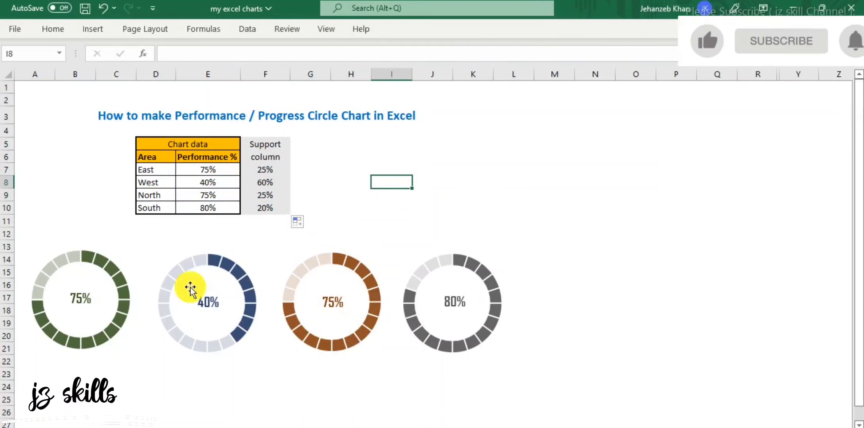
# Delete the South and North circle charts together with their percentage labels
pyautogui.click(477, 246)
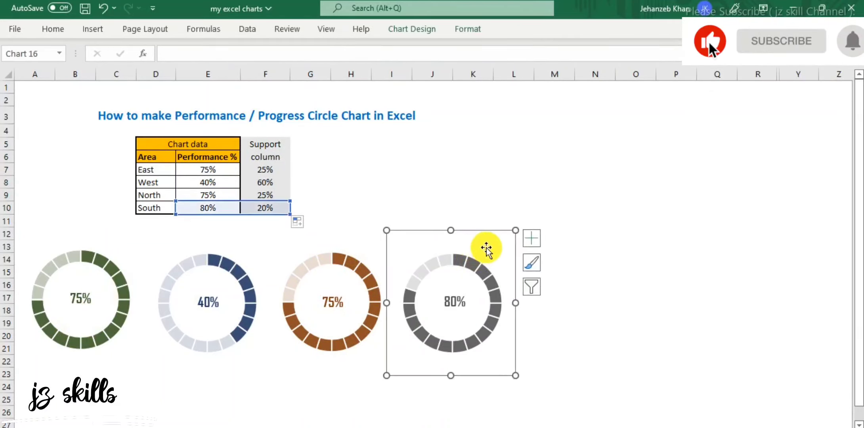
pyautogui.press('Delete')
pyautogui.click(359, 240)
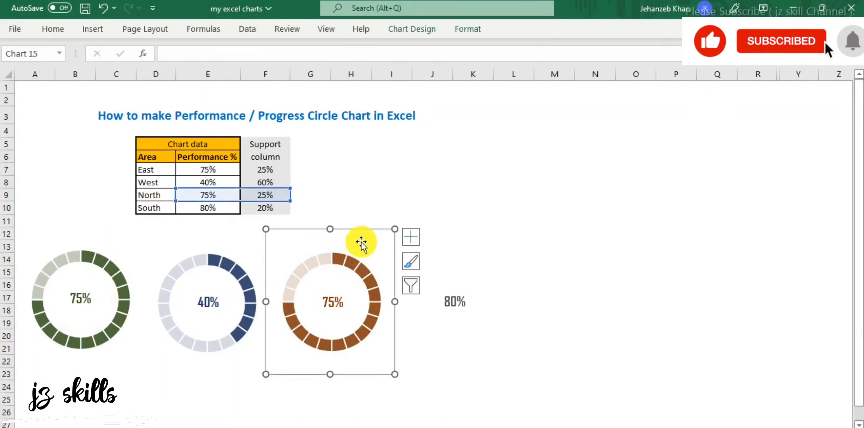
pyautogui.press('Delete')
pyautogui.click(458, 301)
pyautogui.press('Delete')
pyautogui.click(332, 303)
pyautogui.press('Delete')
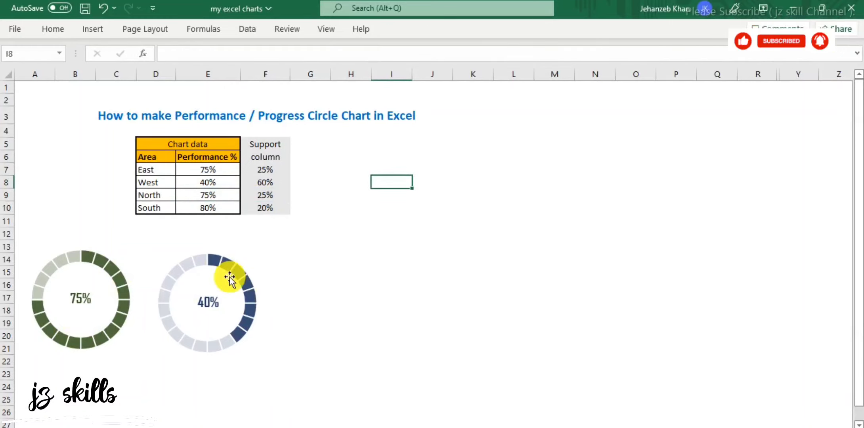
# Delete the East and West circle charts together with their percentage labels, leaving only the data table
pyautogui.click(210, 301)
pyautogui.press('Delete')
pyautogui.click(119, 254)
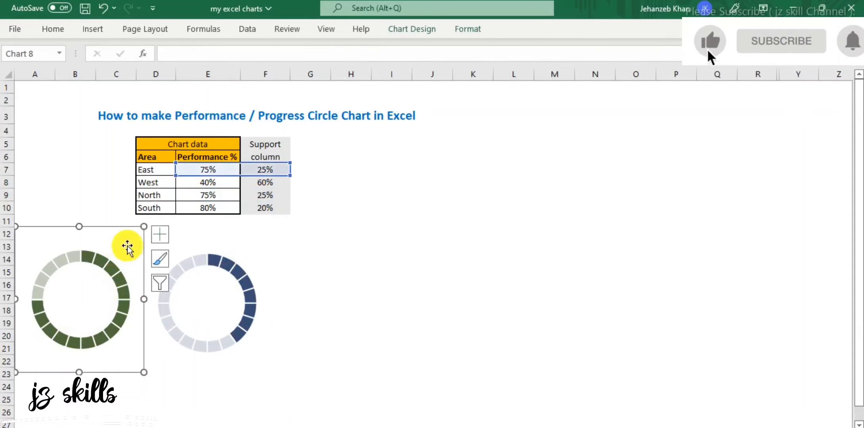
pyautogui.press('Delete')
pyautogui.click(256, 253)
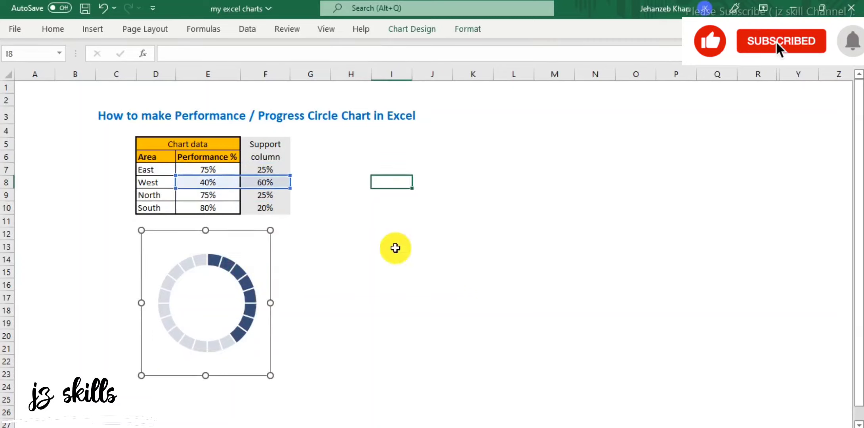
pyautogui.press('Delete')
pyautogui.click(120, 271)
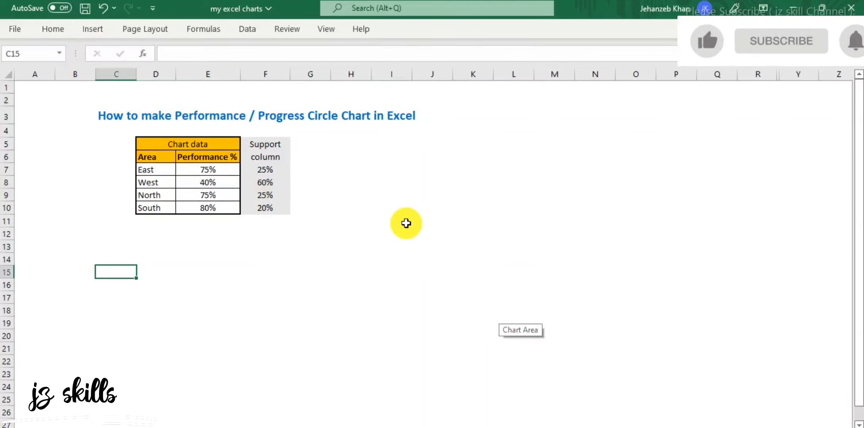
pyautogui.click(59, 248)
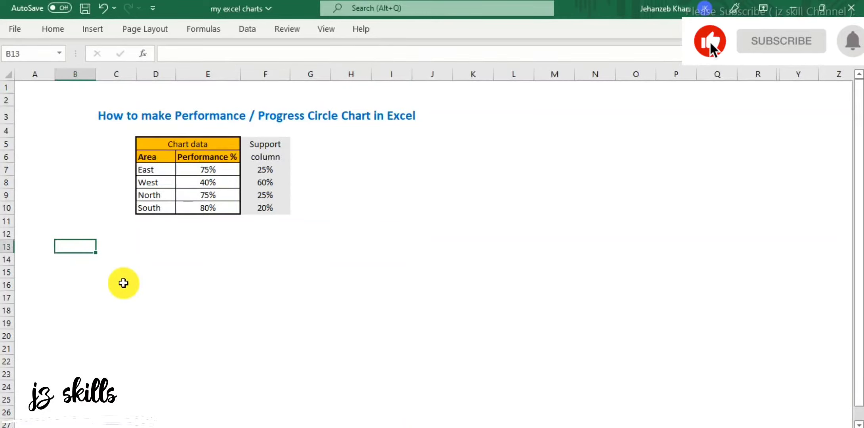
pyautogui.click(39, 249)
pyautogui.click(66, 256)
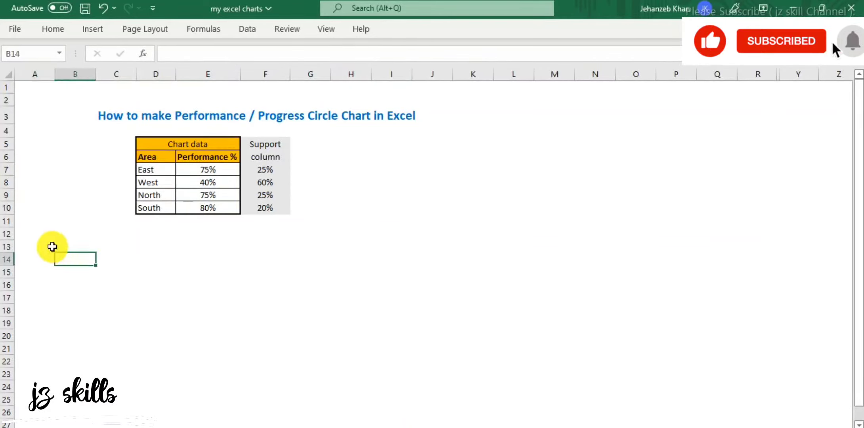
pyautogui.click(52, 247)
pyautogui.click(77, 249)
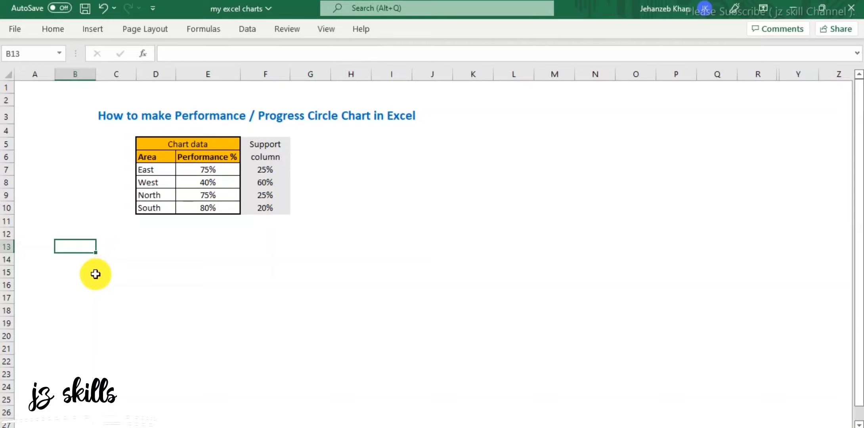
# Insert an empty doughnut chart and place it beside the data table
pyautogui.click(95, 29)
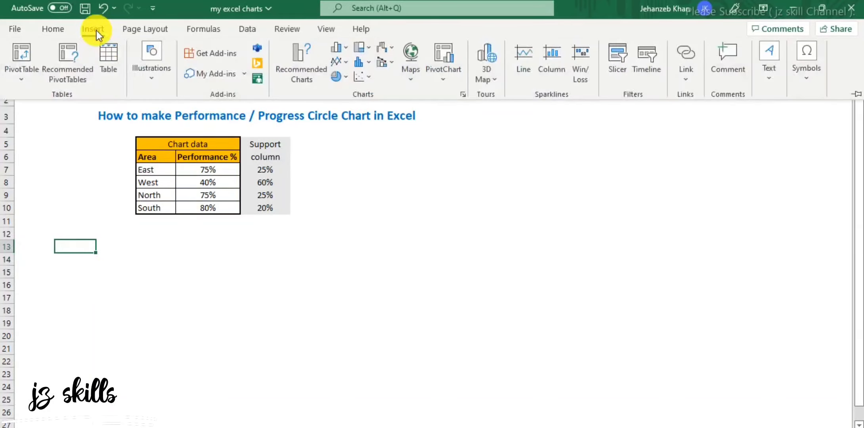
pyautogui.click(345, 76)
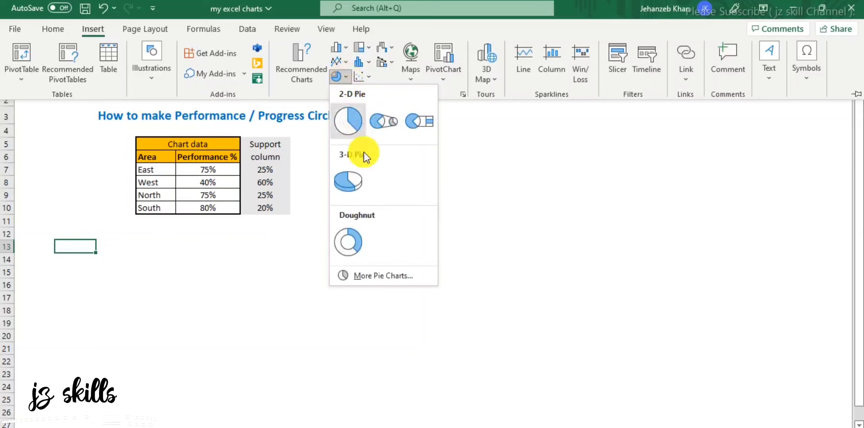
pyautogui.click(357, 242)
pyautogui.moveTo(453, 166); pyautogui.dragTo(478, 162)
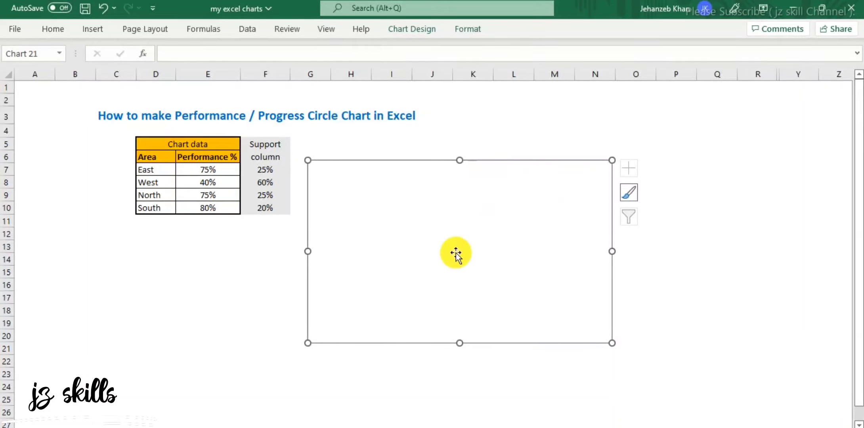
# Add a data series to the empty doughnut chart with twenty values of 1, leaving the series name blank
pyautogui.rightClick(509, 220)
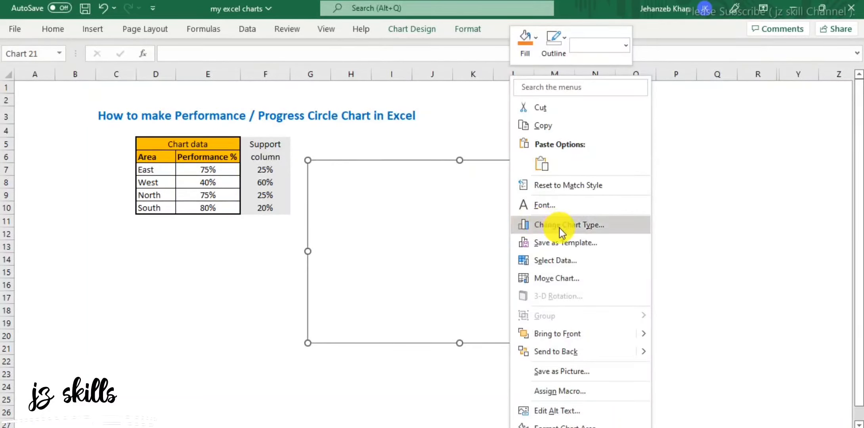
pyautogui.click(575, 261)
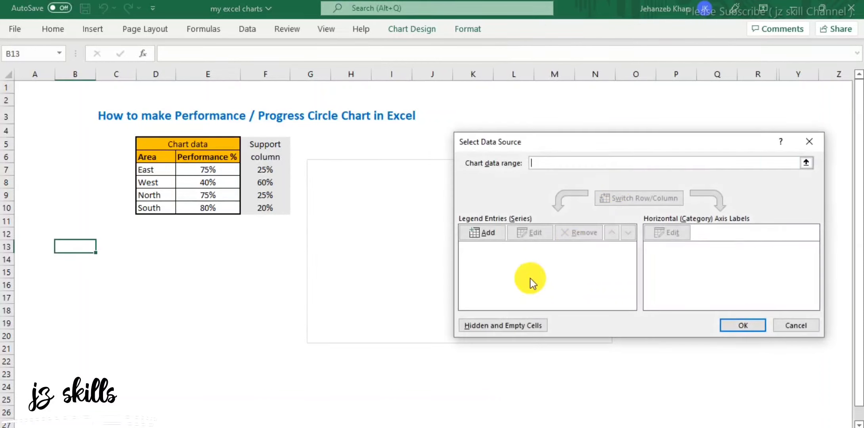
pyautogui.moveTo(615, 136); pyautogui.dragTo(342, 160)
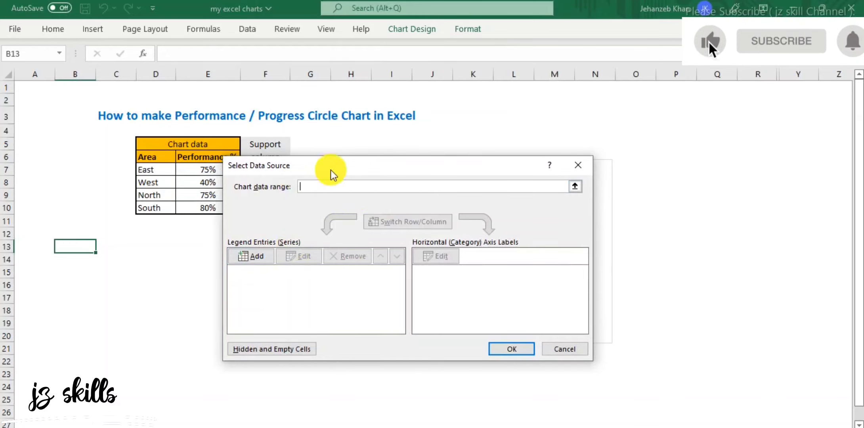
pyautogui.click(250, 256)
pyautogui.moveTo(637, 190); pyautogui.dragTo(341, 196)
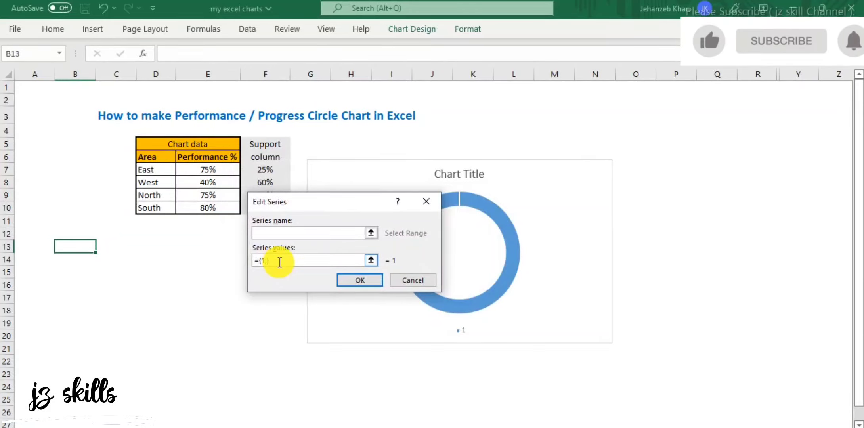
pyautogui.write('1,1,')
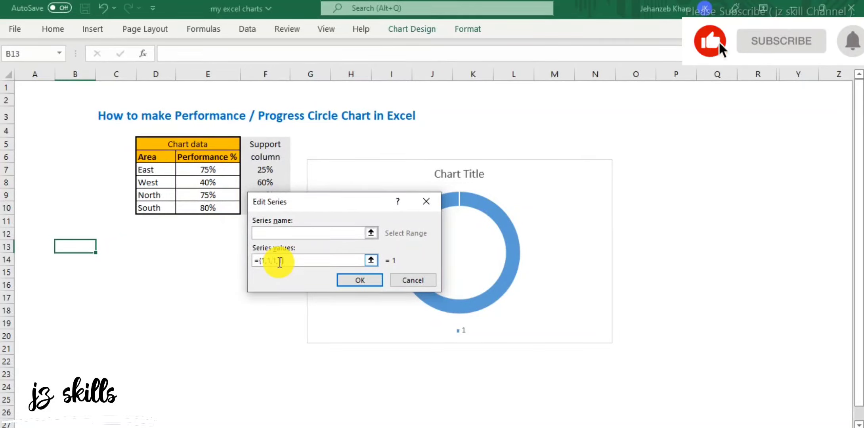
pyautogui.write('1,1,1,1,1,1,1,1,1,')
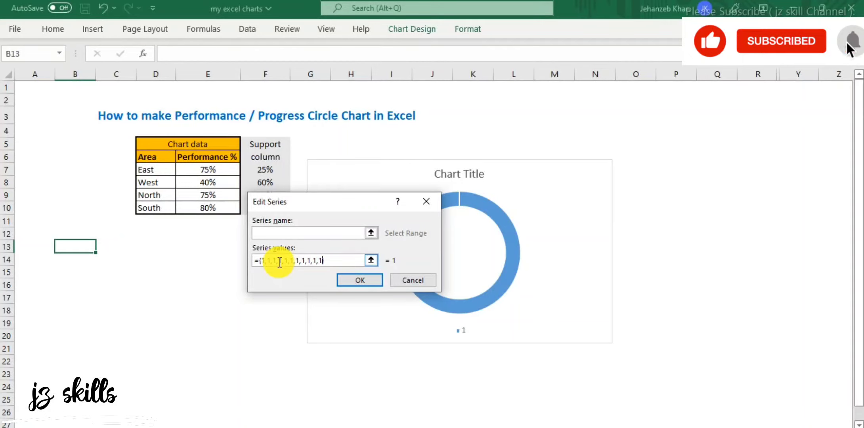
pyautogui.write('1,1,1')
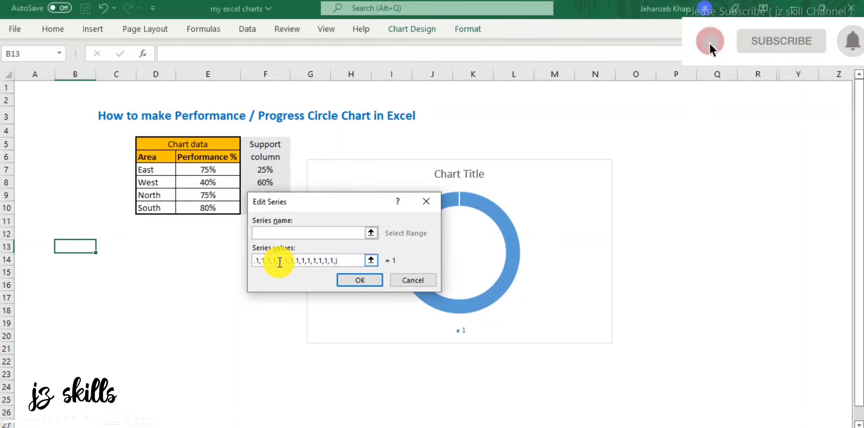
pyautogui.write(',1,1,1')
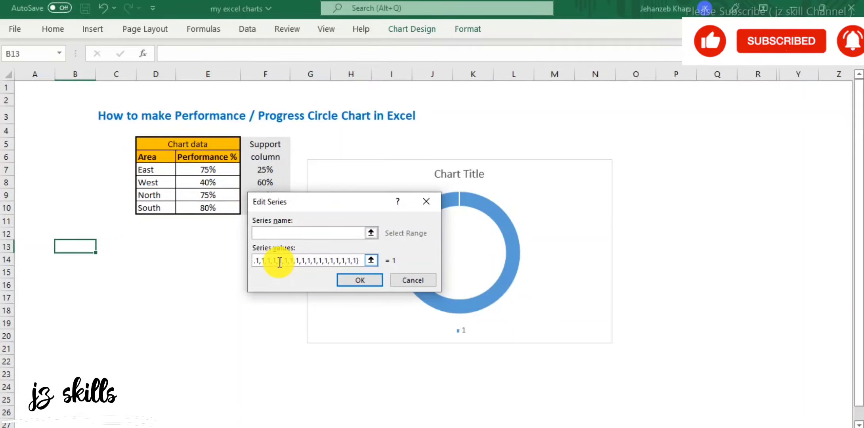
pyautogui.click(357, 280)
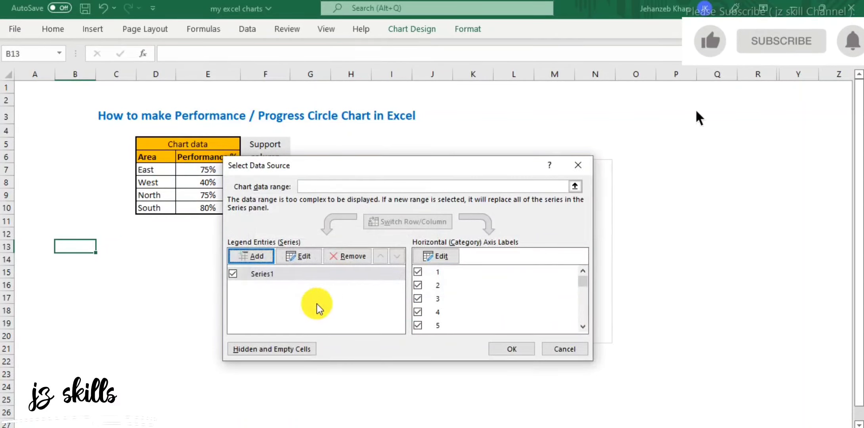
pyautogui.moveTo(581, 283); pyautogui.dragTo(579, 319)
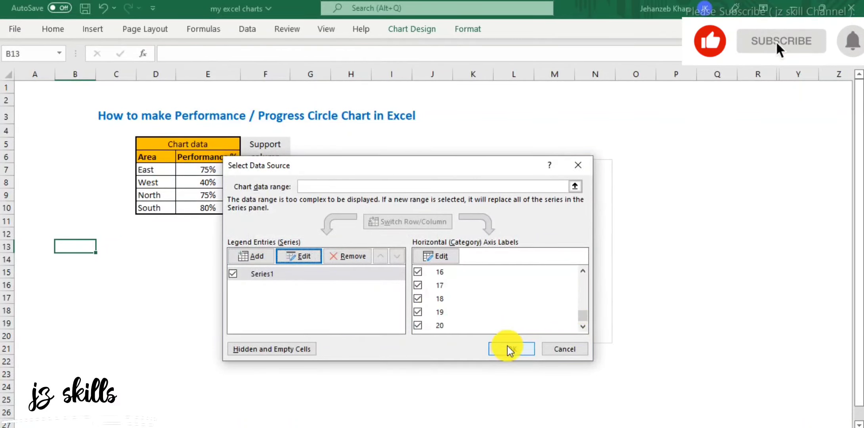
pyautogui.click(510, 349)
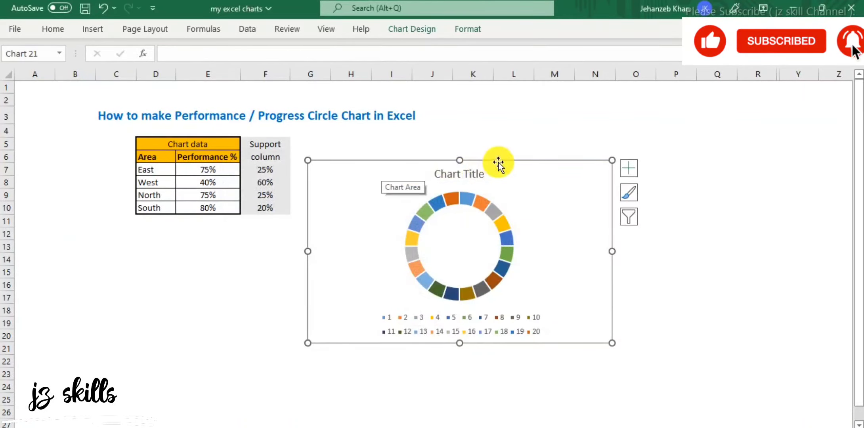
# Move the doughnut chart farther from the data table and delete its legend and chart title
pyautogui.moveTo(499, 162); pyautogui.dragTo(547, 178)
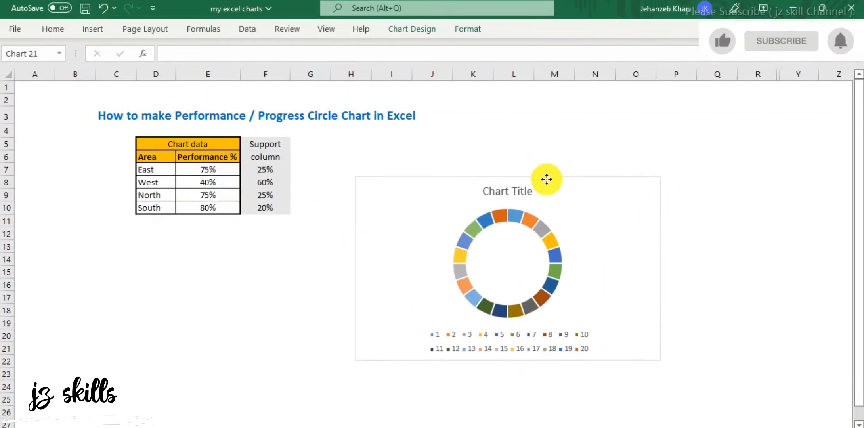
pyautogui.click(560, 331)
pyautogui.press('Delete')
pyautogui.click(511, 191)
pyautogui.press('Delete')
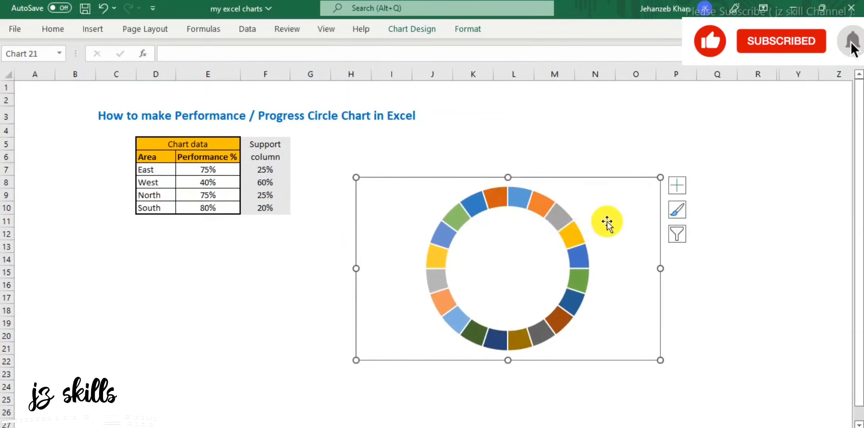
# Shrink the chart to a compact, nearly square frame around the ring and shift it away from the table
pyautogui.click(588, 212)
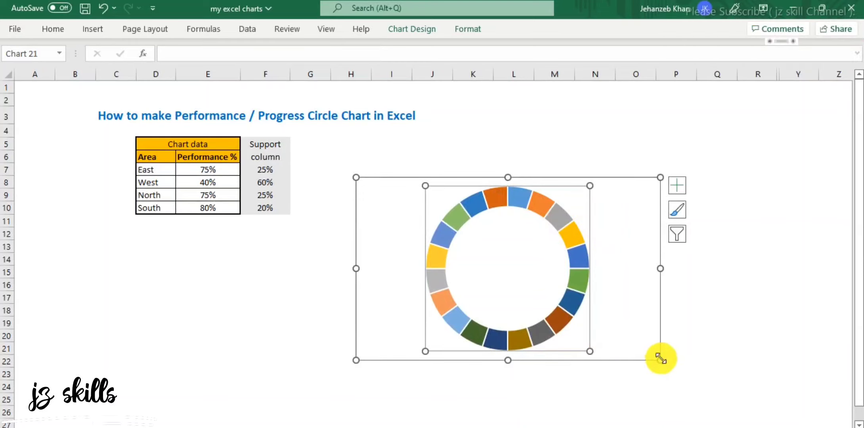
pyautogui.moveTo(661, 360); pyautogui.dragTo(511, 331)
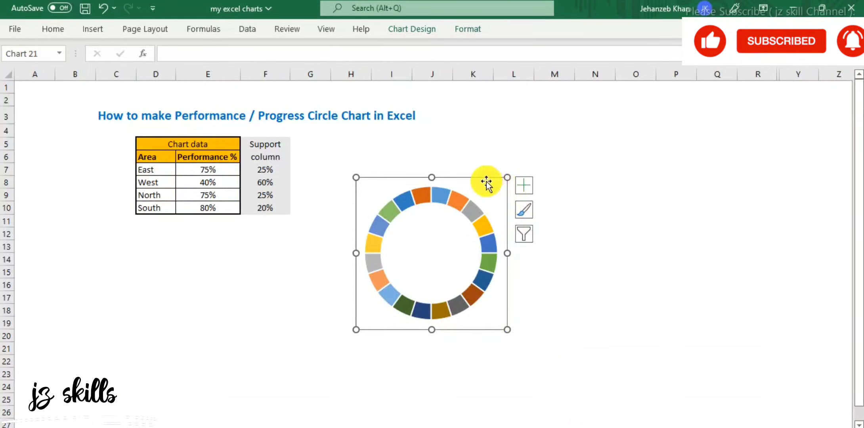
pyautogui.moveTo(428, 174); pyautogui.dragTo(573, 186)
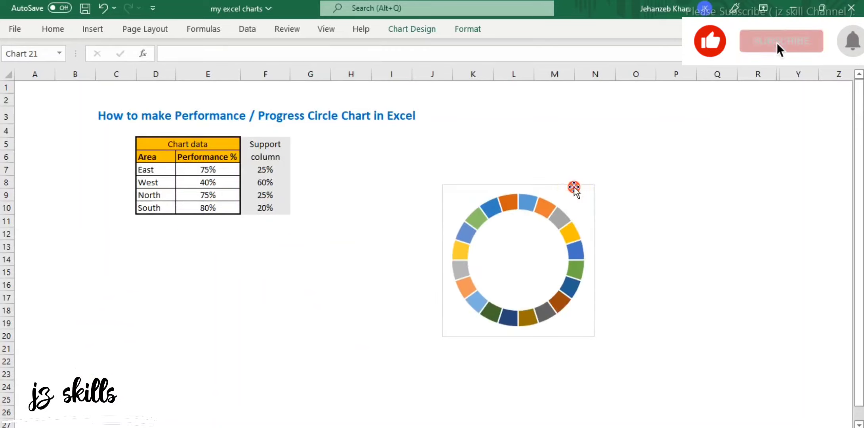
pyautogui.moveTo(594, 338); pyautogui.dragTo(568, 325)
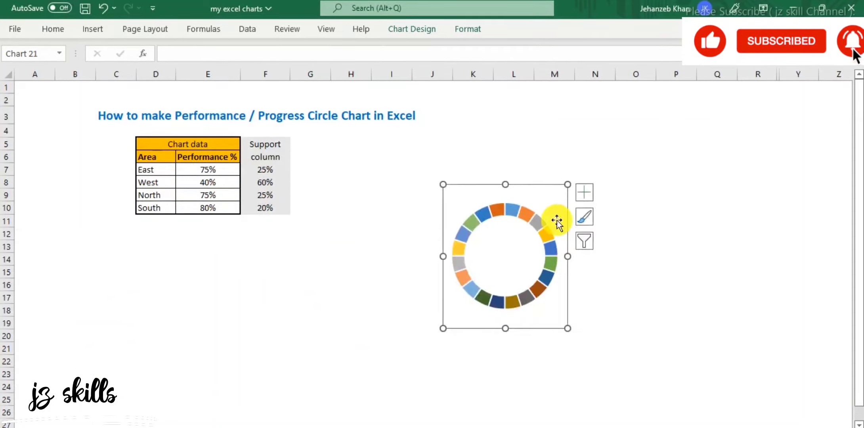
# Try the chart below the data table, then reposition it around columns I to K, starting at row 9
pyautogui.moveTo(540, 185); pyautogui.dragTo(117, 225)
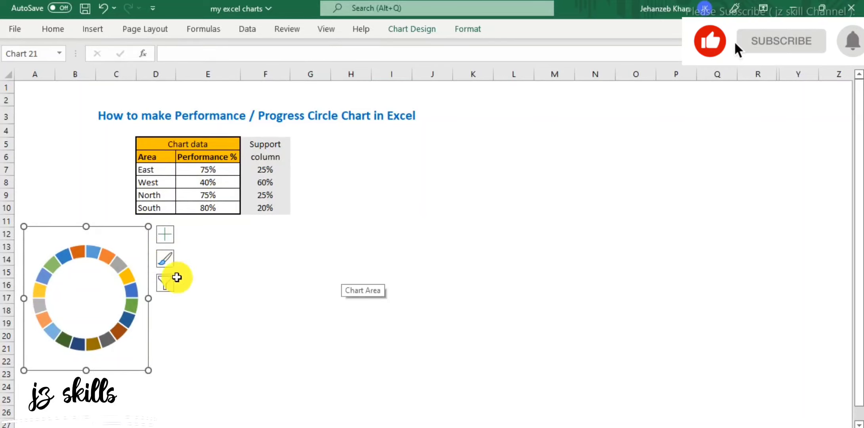
pyautogui.moveTo(121, 226); pyautogui.dragTo(550, 193)
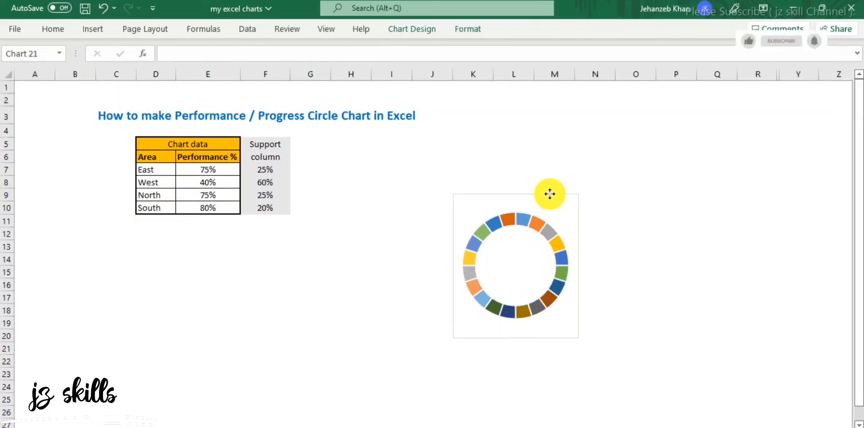
pyautogui.moveTo(550, 194); pyautogui.dragTo(480, 195)
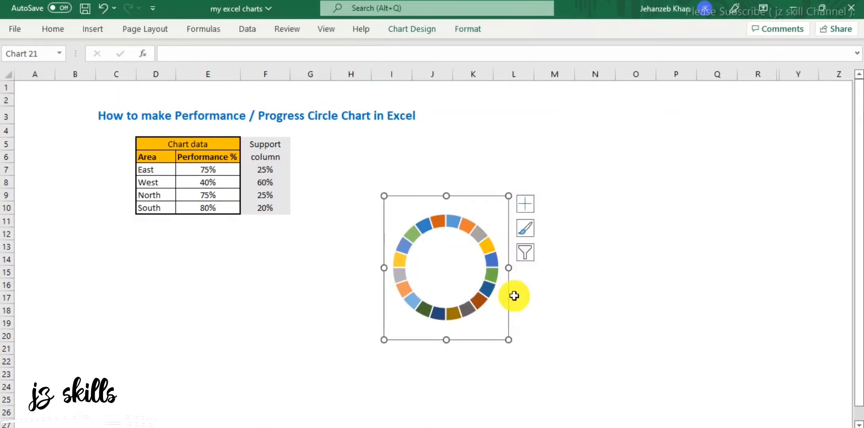
pyautogui.click(715, 285)
# Remove the chart area's outline and move the chart slightly closer to the data table
pyautogui.click(449, 196)
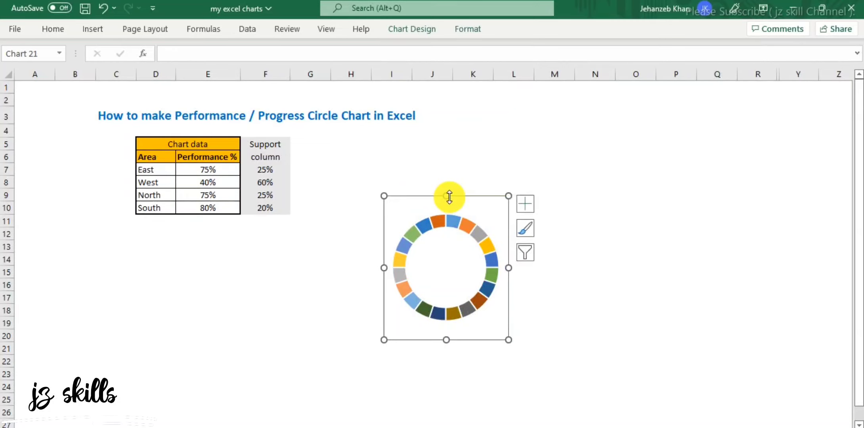
pyautogui.rightClick(455, 196)
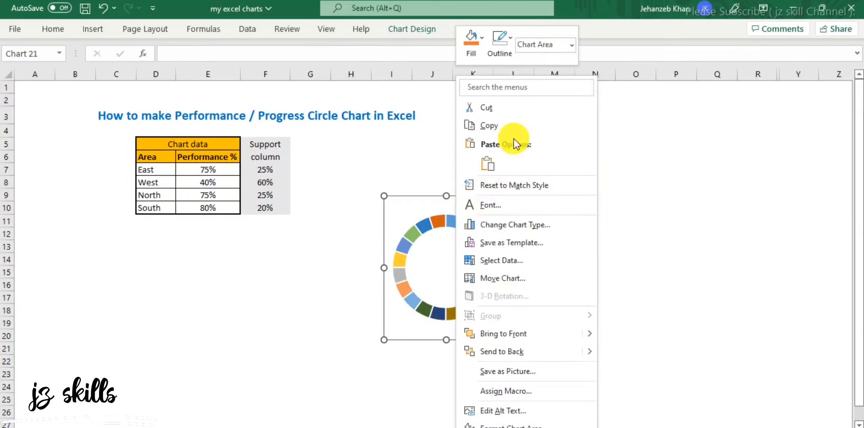
pyautogui.click(512, 39)
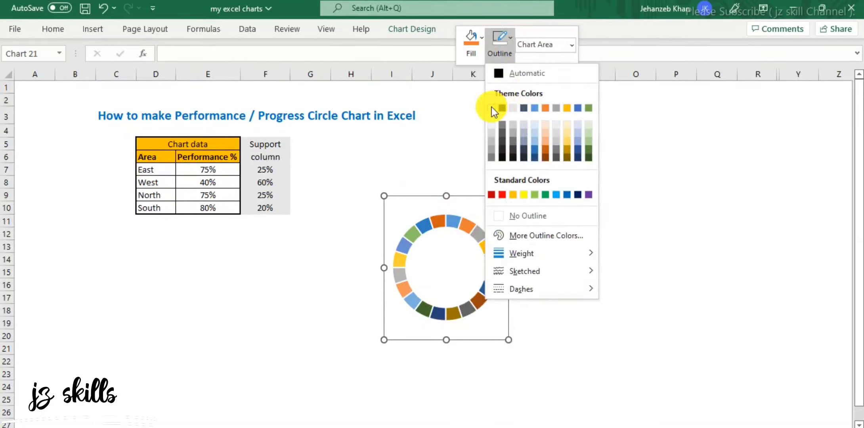
pyautogui.click(522, 216)
pyautogui.click(596, 296)
pyautogui.click(490, 221)
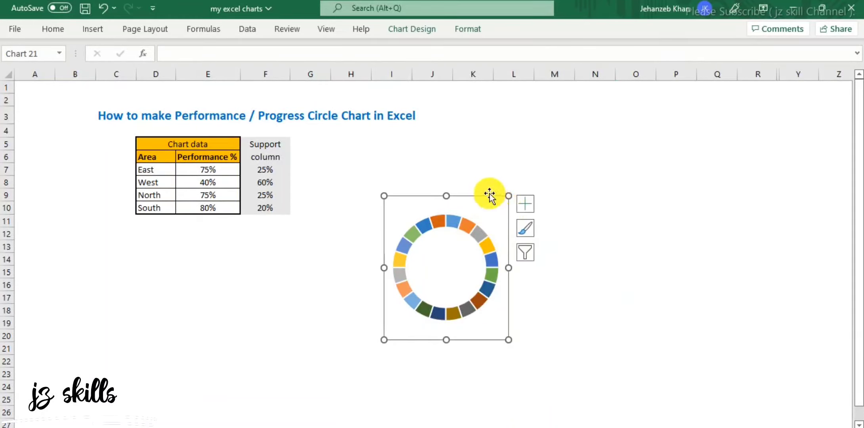
pyautogui.moveTo(491, 194); pyautogui.dragTo(463, 191)
# Give all segments of the doughnut series a solid fill in the standard purple colour
pyautogui.click(431, 221)
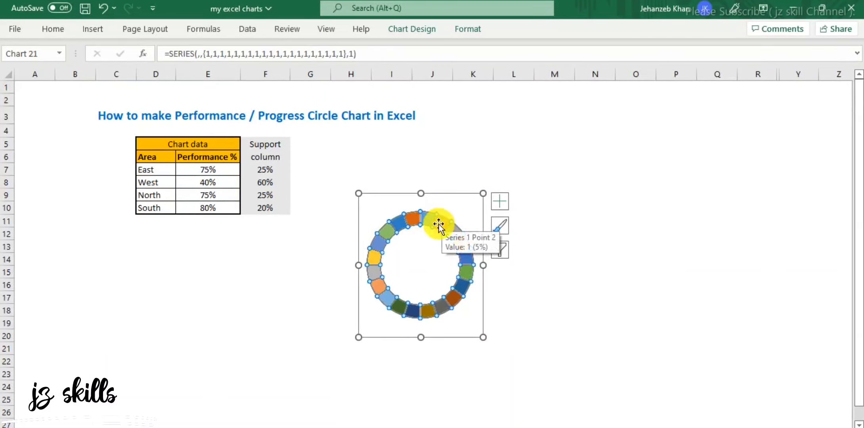
pyautogui.click(617, 222)
pyautogui.click(448, 224)
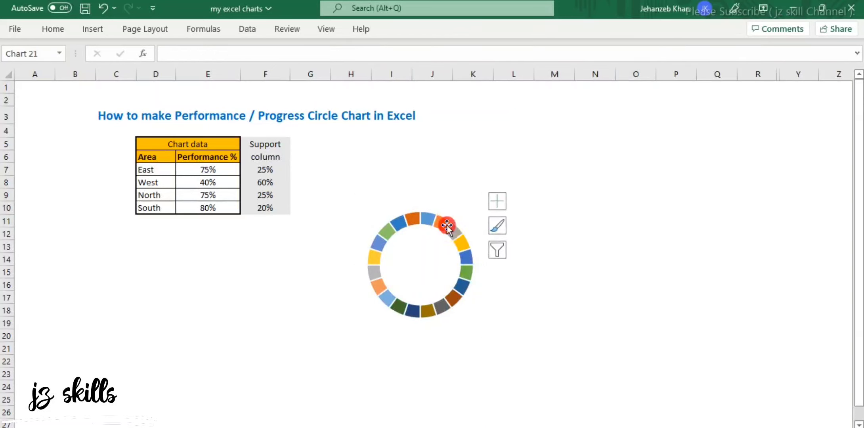
pyautogui.click(447, 225)
pyautogui.doubleClick(447, 225)
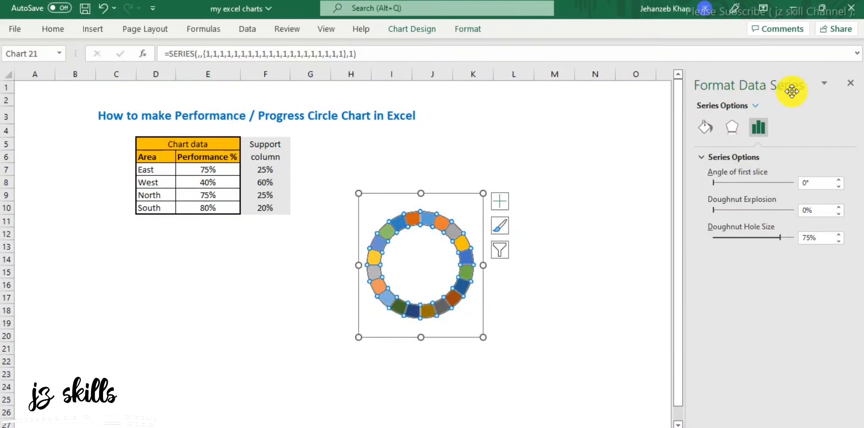
pyautogui.click(703, 129)
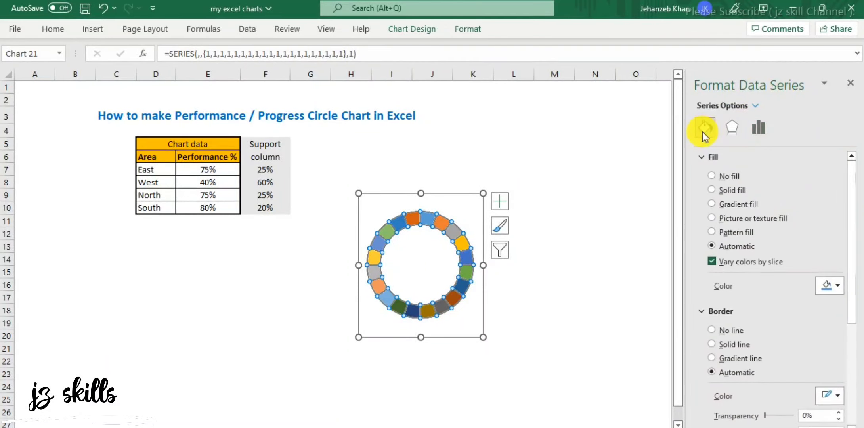
pyautogui.click(713, 190)
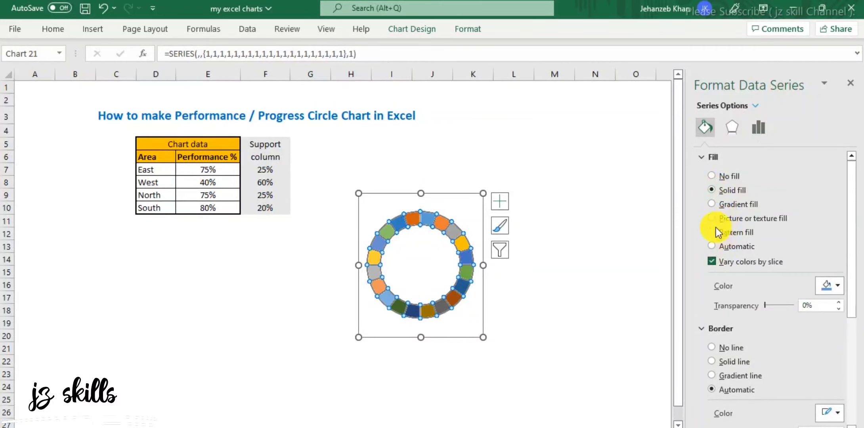
pyautogui.click(840, 285)
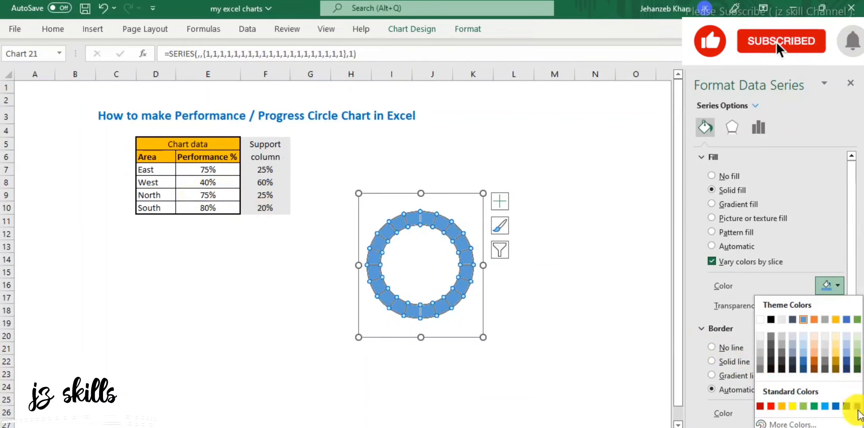
pyautogui.click(858, 408)
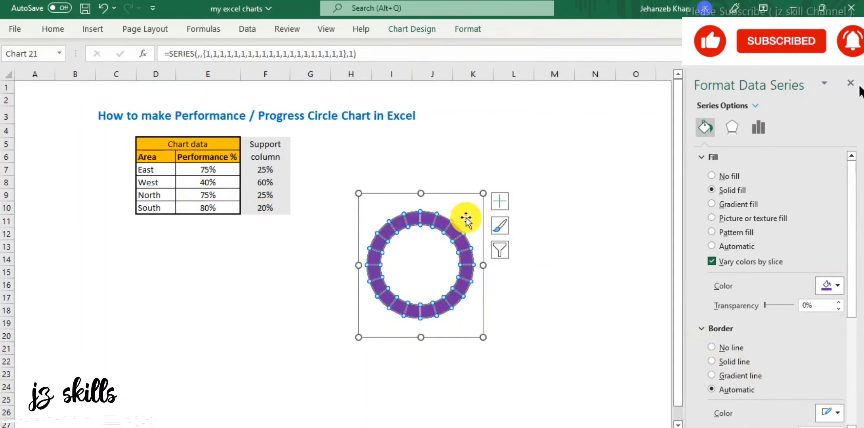
pyautogui.click(459, 193)
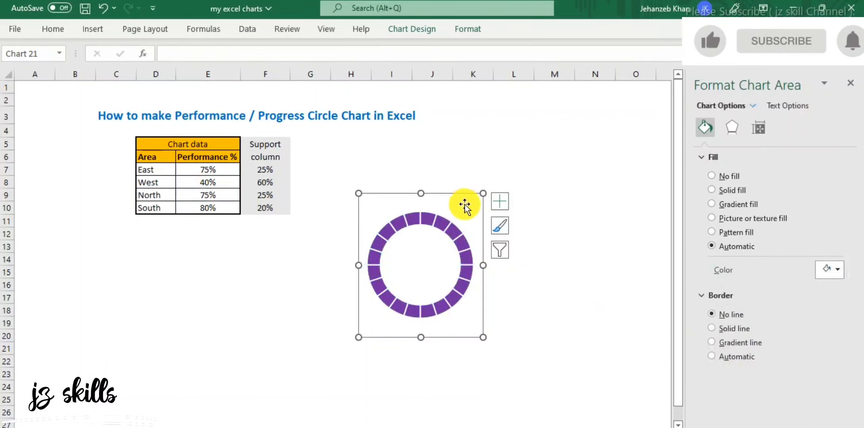
# Move the segmented ring chart closer to the data table, around columns H to J from row 10
pyautogui.click(456, 240)
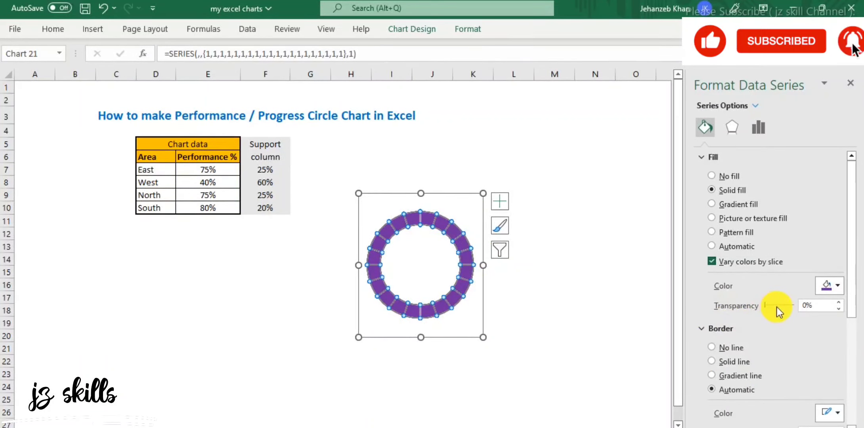
pyautogui.click(573, 280)
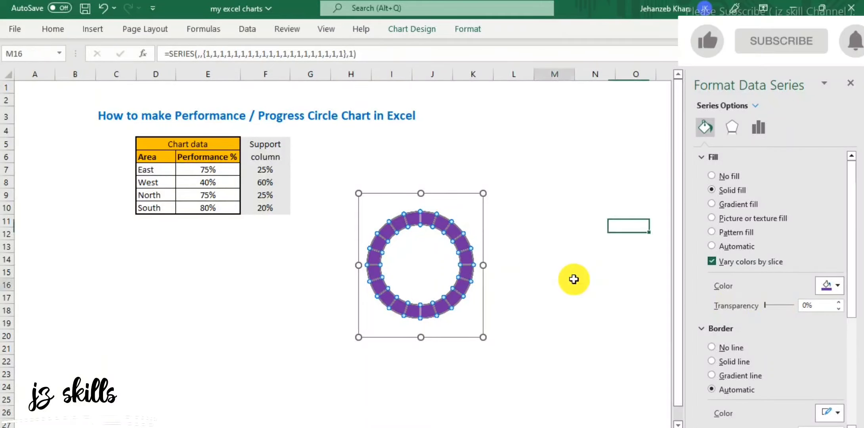
pyautogui.click(460, 204)
pyautogui.moveTo(461, 205); pyautogui.dragTo(432, 206)
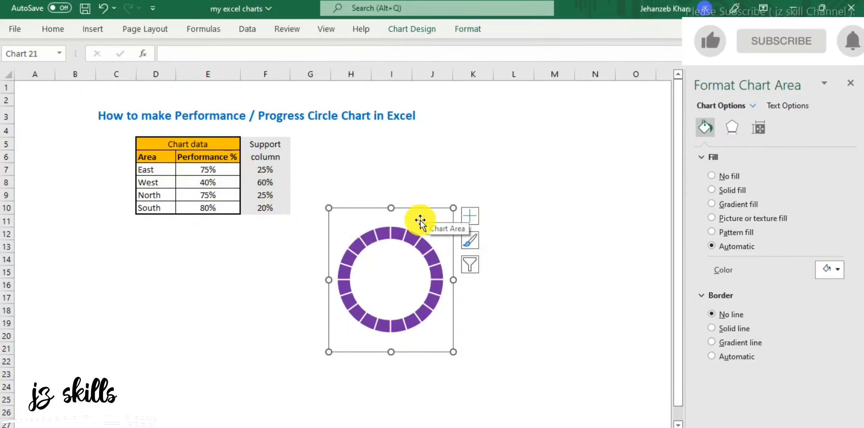
# Add a second data series to the ring chart using East's performance and support values in E7:F7
pyautogui.click(412, 235)
pyautogui.rightClick(413, 233)
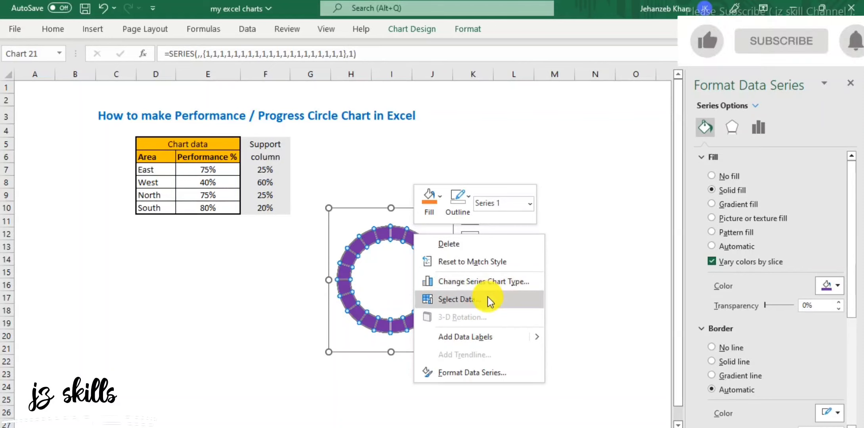
pyautogui.click(468, 304)
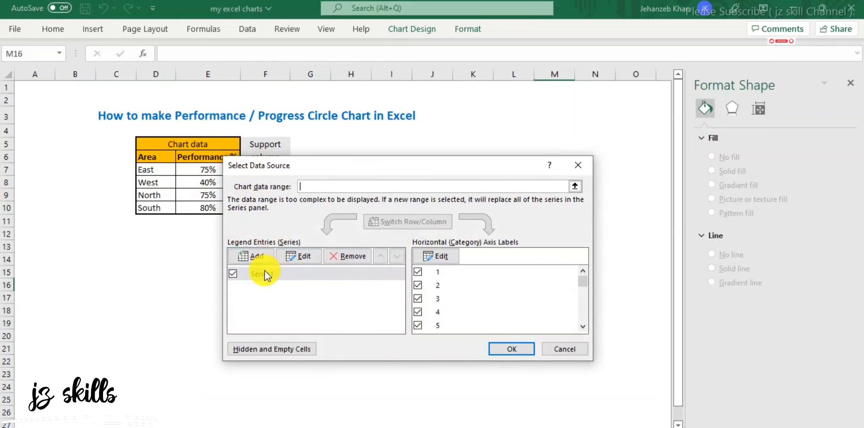
pyautogui.click(279, 276)
pyautogui.moveTo(388, 166); pyautogui.dragTo(357, 171)
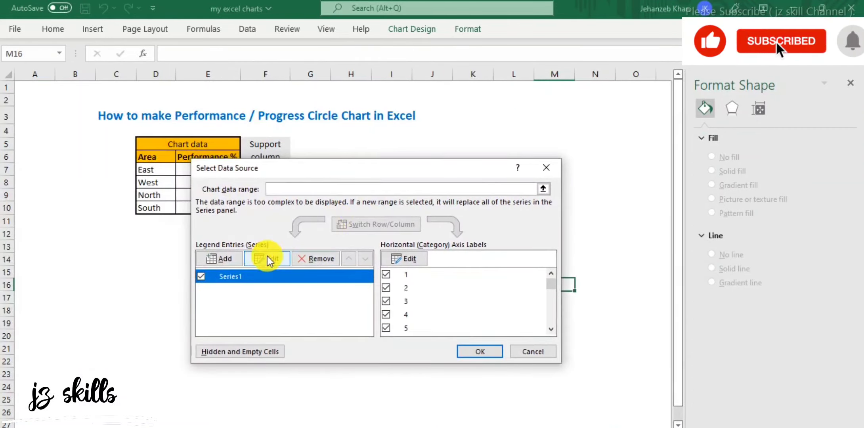
pyautogui.click(222, 259)
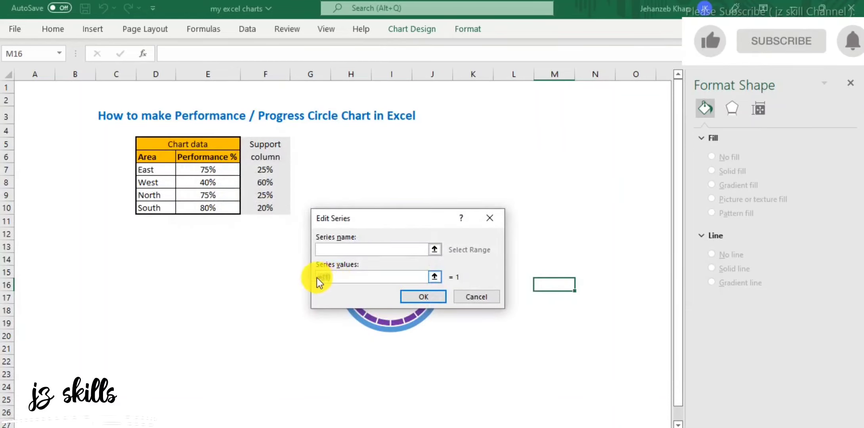
pyautogui.press('BackSpace')
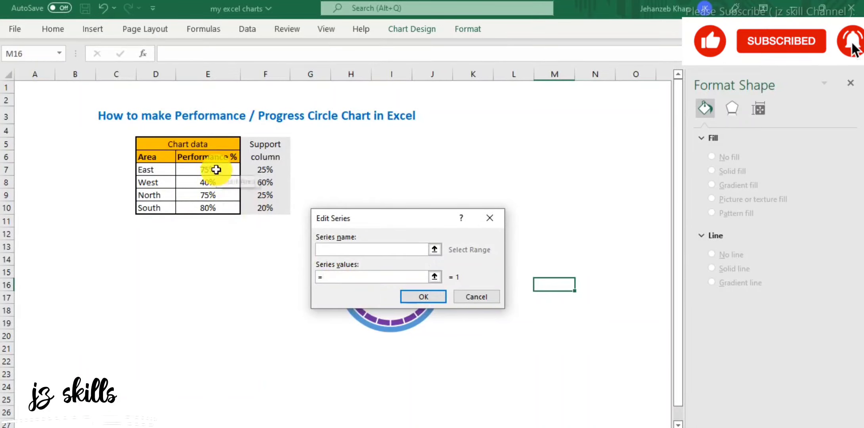
pyautogui.moveTo(216, 170); pyautogui.dragTo(255, 170)
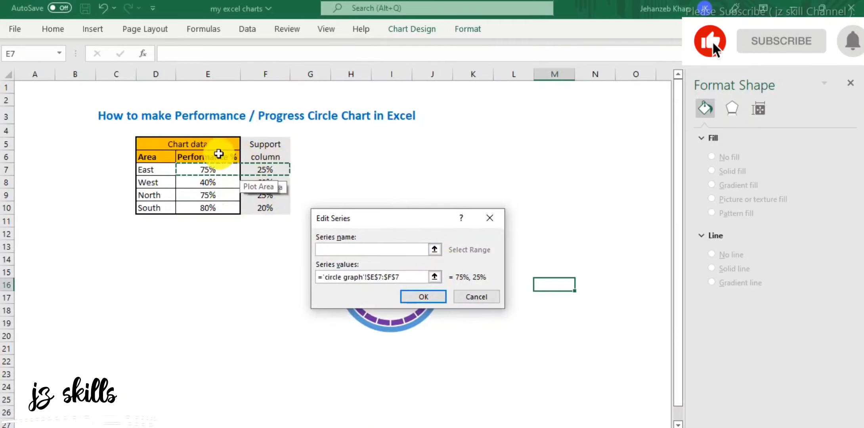
pyautogui.click(426, 297)
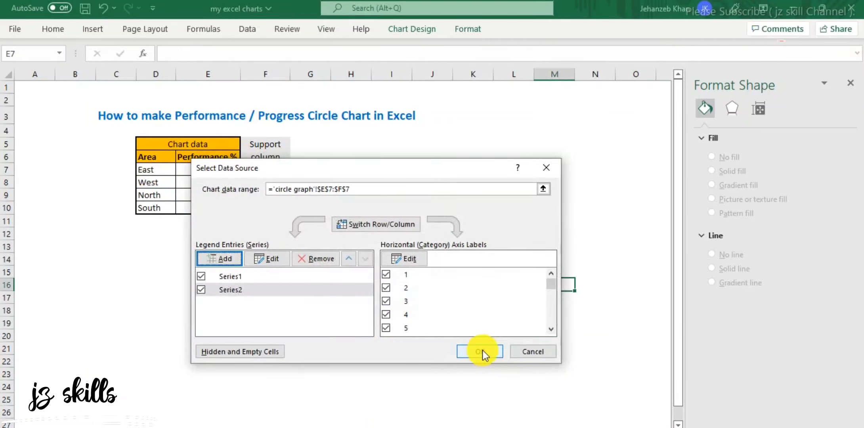
pyautogui.click(482, 352)
# Move the two-ring chart below the data table, around columns B to D starting at row 11
pyautogui.moveTo(411, 215); pyautogui.dragTo(167, 235)
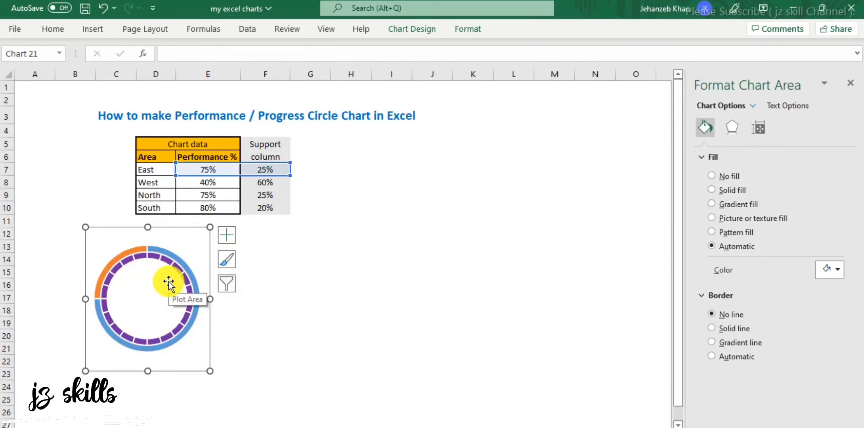
pyautogui.moveTo(167, 227); pyautogui.dragTo(136, 220)
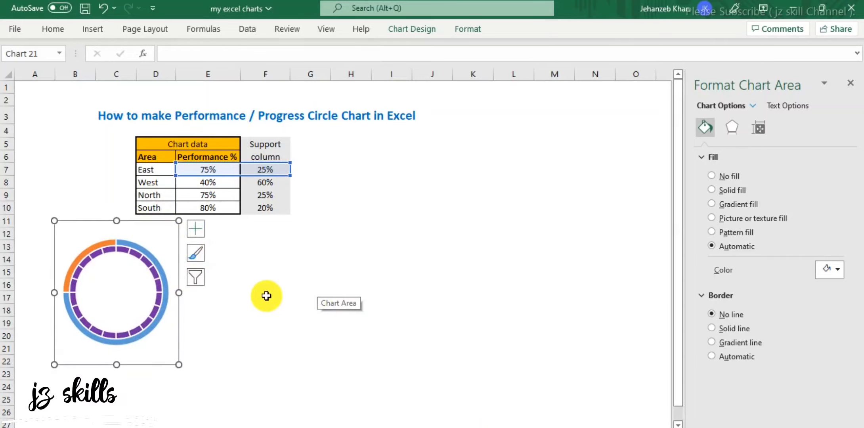
pyautogui.click(249, 311)
# Duplicate the whole two-ring chart and place the copy beside the original, below the data table
pyautogui.click(144, 239)
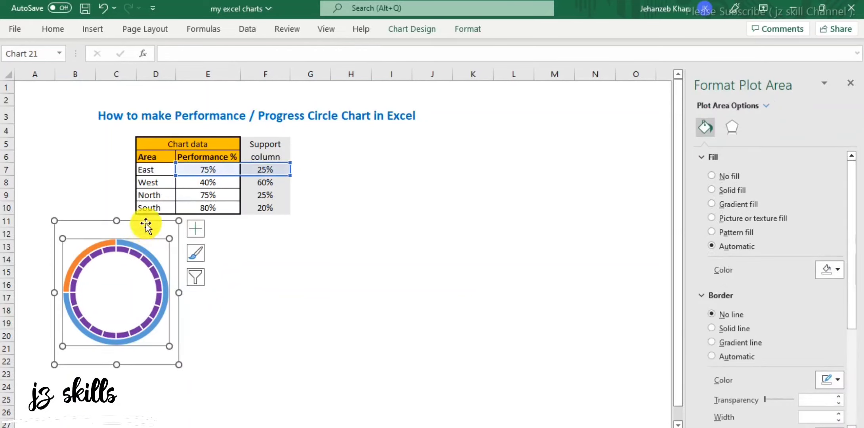
pyautogui.click(146, 222)
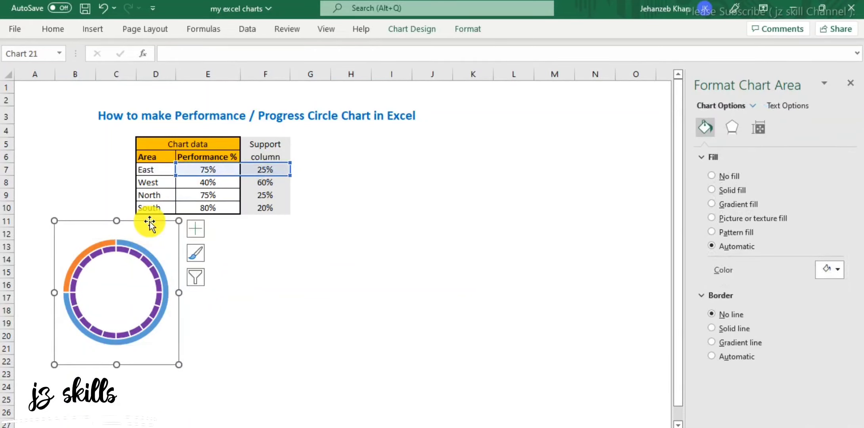
pyautogui.click(142, 259)
pyautogui.click(310, 259)
pyautogui.click(138, 236)
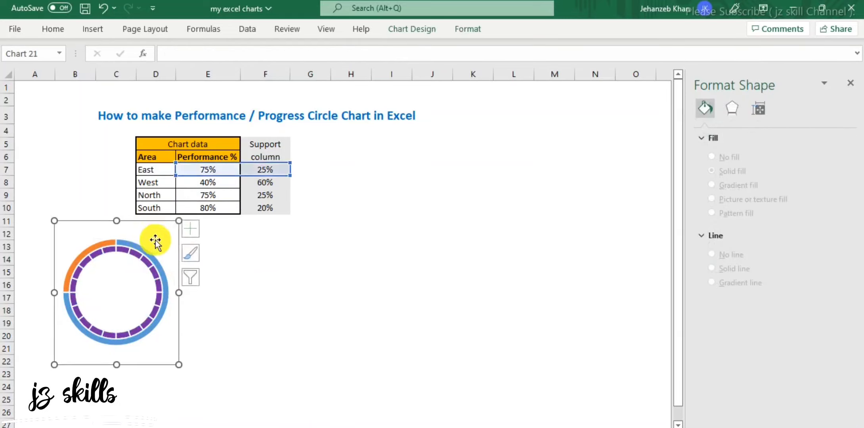
pyautogui.hotkey('ctrl', 'c')
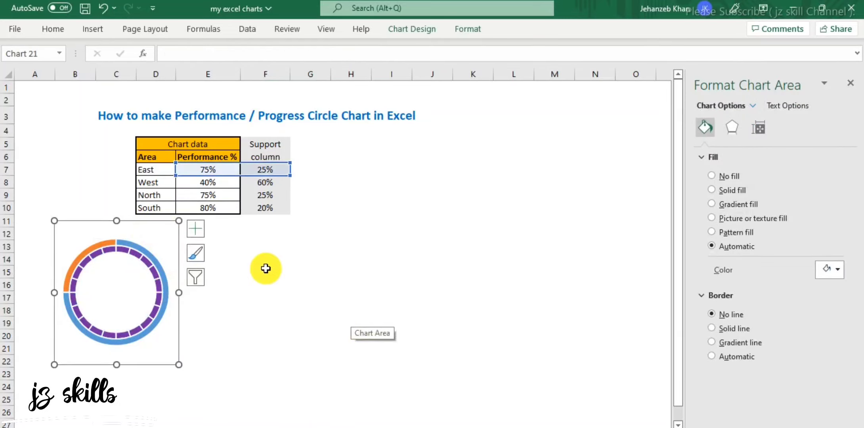
pyautogui.click(267, 266)
pyautogui.hotkey('ctrl', 'v')
pyautogui.moveTo(321, 260); pyautogui.dragTo(267, 217)
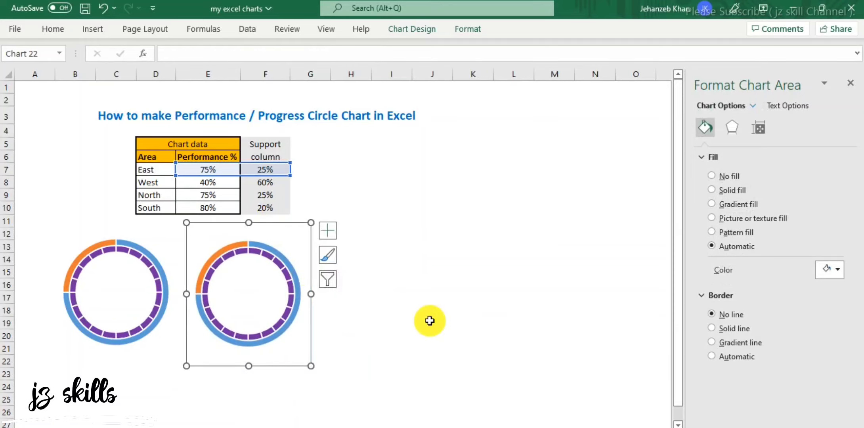
# Paste two more copies of the chart and line them up beside the second one to form a row of four
pyautogui.click(426, 273)
pyautogui.hotkey('ctrl', 'v')
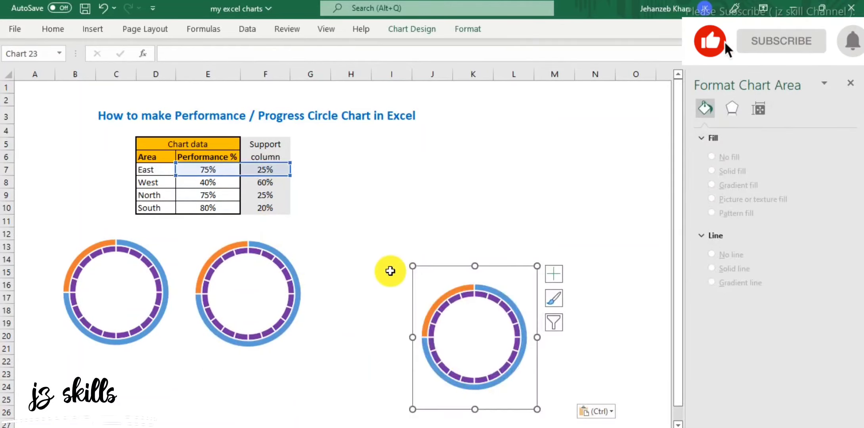
pyautogui.moveTo(491, 260); pyautogui.dragTo(386, 225)
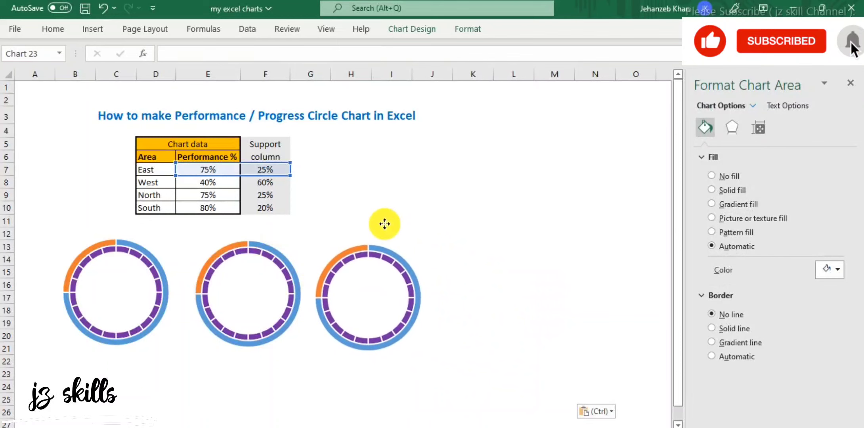
pyautogui.click(511, 272)
pyautogui.hotkey('ctrl', 'v')
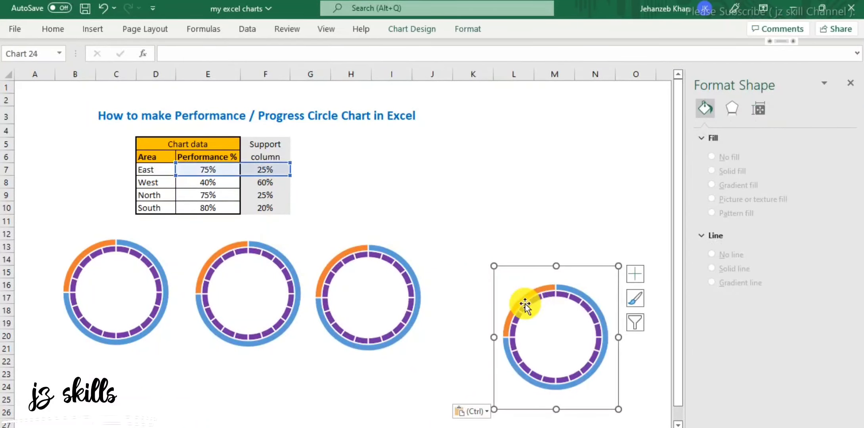
pyautogui.moveTo(548, 268); pyautogui.dragTo(472, 230)
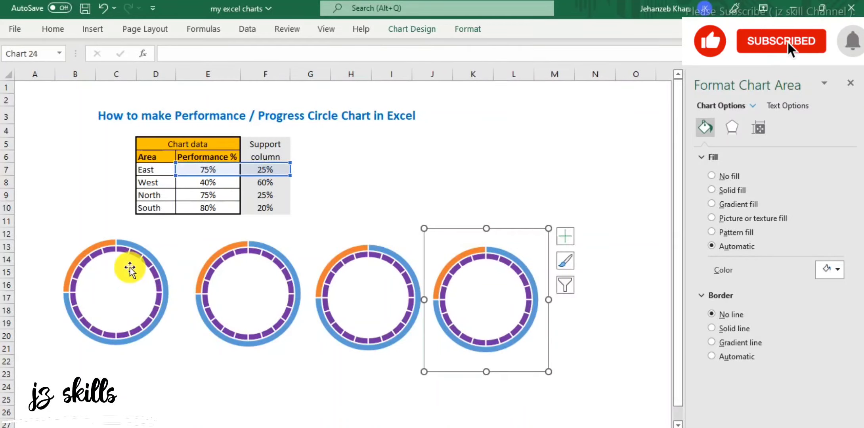
# Shift the four charts toward column A and space them closely in one row, ending around column K
pyautogui.click(167, 234)
pyautogui.moveTo(162, 223); pyautogui.dragTo(125, 222)
pyautogui.moveTo(280, 236); pyautogui.dragTo(240, 227)
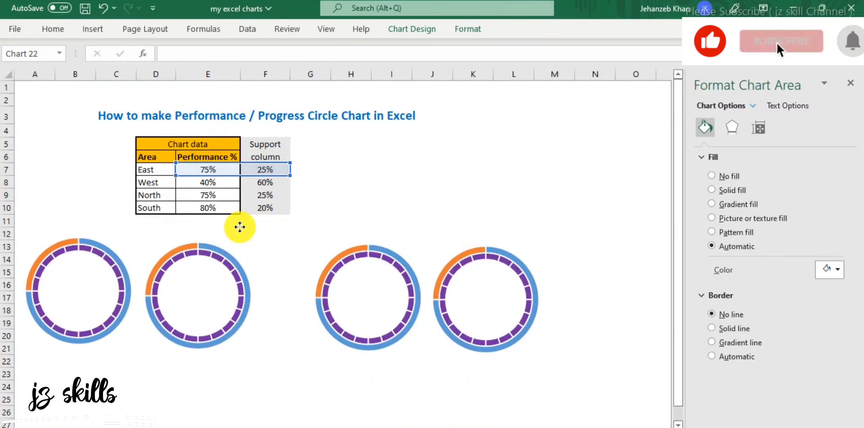
pyautogui.moveTo(415, 237); pyautogui.dragTo(351, 229)
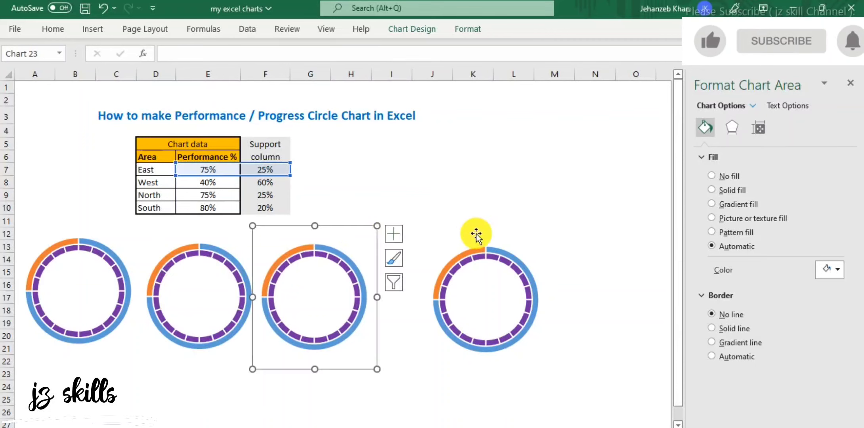
pyautogui.moveTo(519, 235); pyautogui.dragTo(466, 228)
pyautogui.click(595, 322)
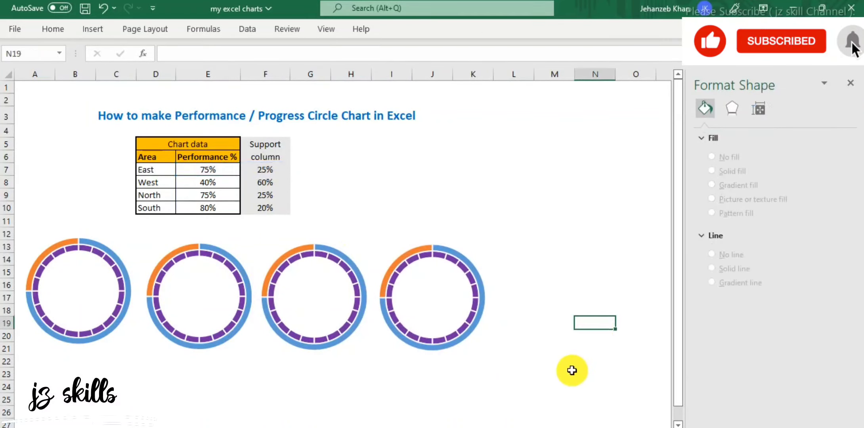
# Recolour the inner segmented ring with standard blue in the second chart and standard green in the third
pyautogui.click(217, 256)
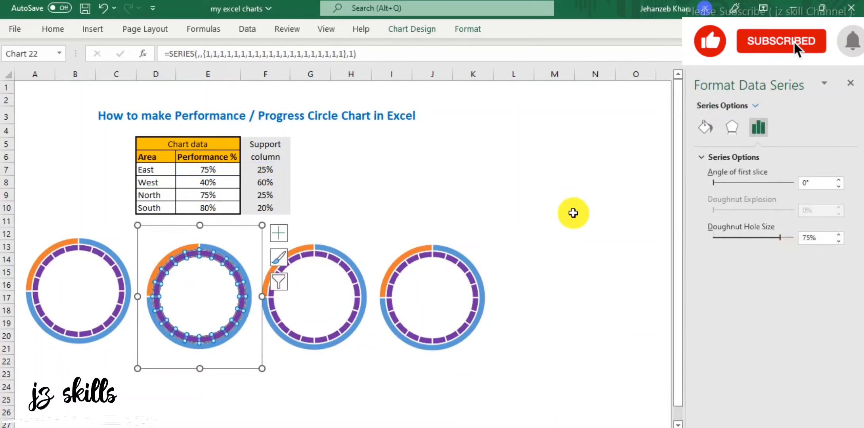
pyautogui.click(704, 128)
pyautogui.click(832, 288)
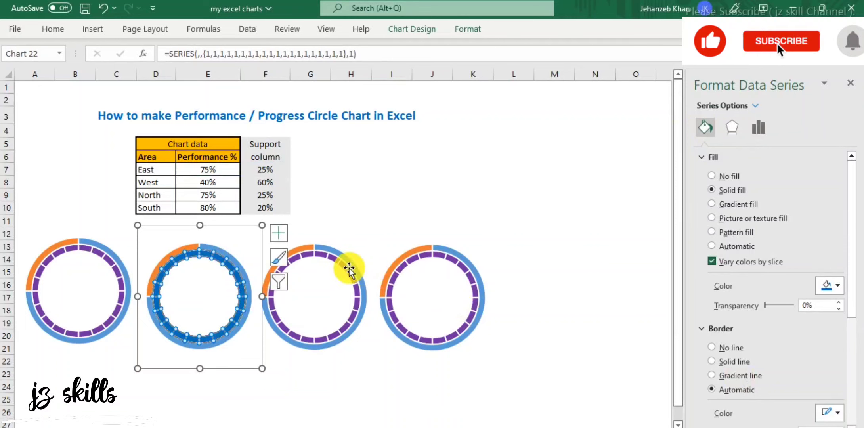
pyautogui.click(339, 264)
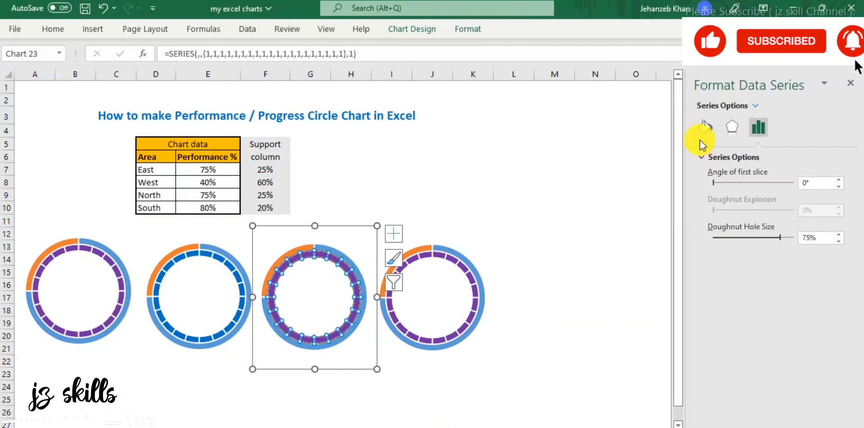
pyautogui.click(840, 285)
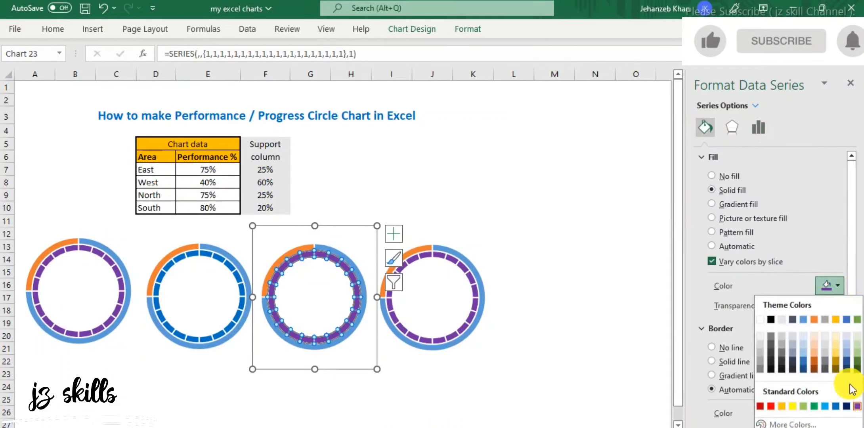
pyautogui.click(813, 406)
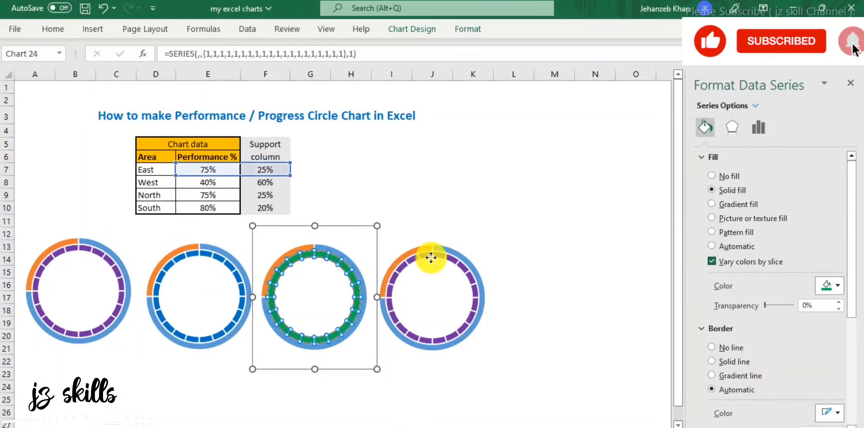
# Fill the inner segmented ring of the fourth chart with the darkest brown shade of the orange theme colour
pyautogui.click(450, 259)
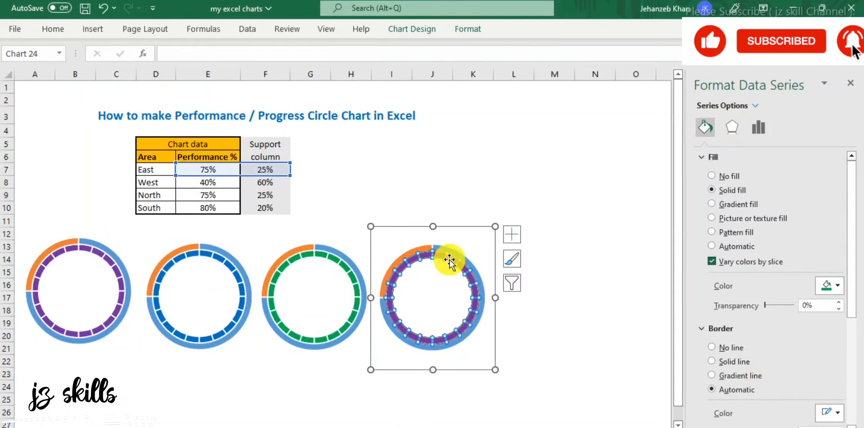
pyautogui.click(706, 127)
pyautogui.click(837, 285)
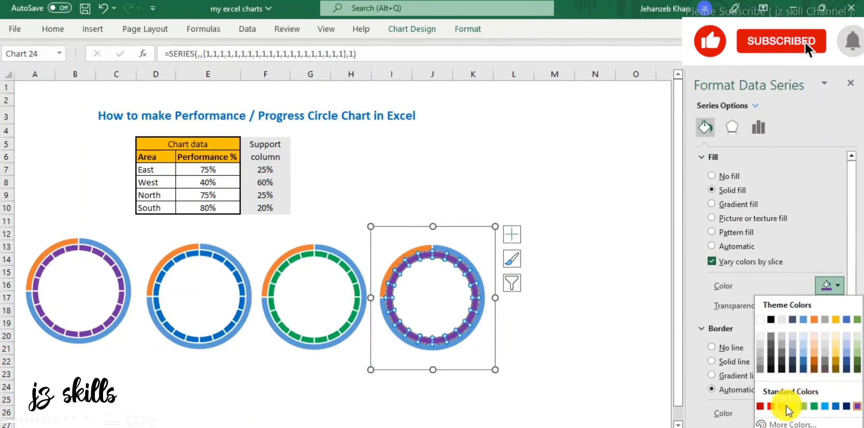
pyautogui.click(814, 368)
pyautogui.click(576, 323)
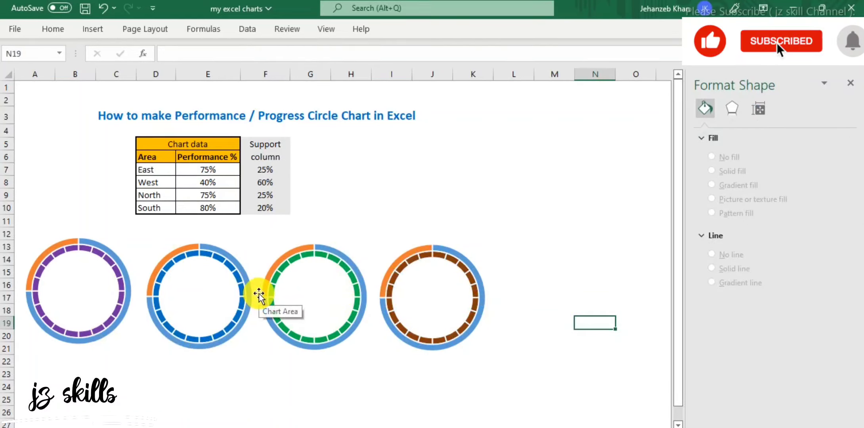
# Put Series2, the performance ring, of the first doughnut chart on the secondary axis
pyautogui.click(73, 242)
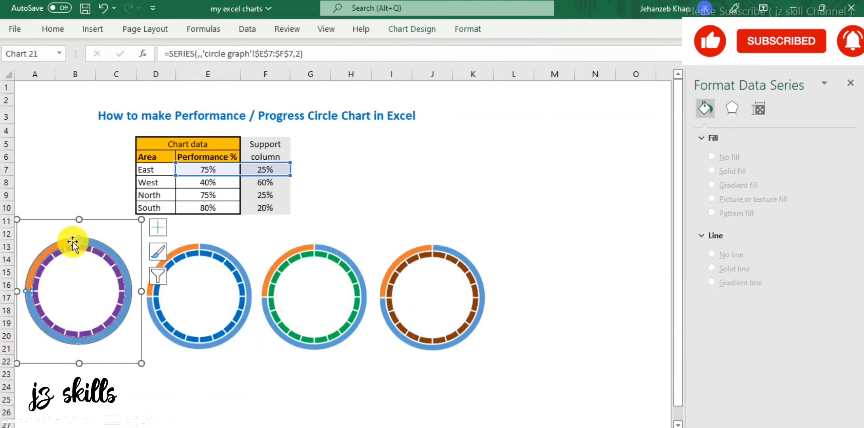
pyautogui.rightClick(100, 248)
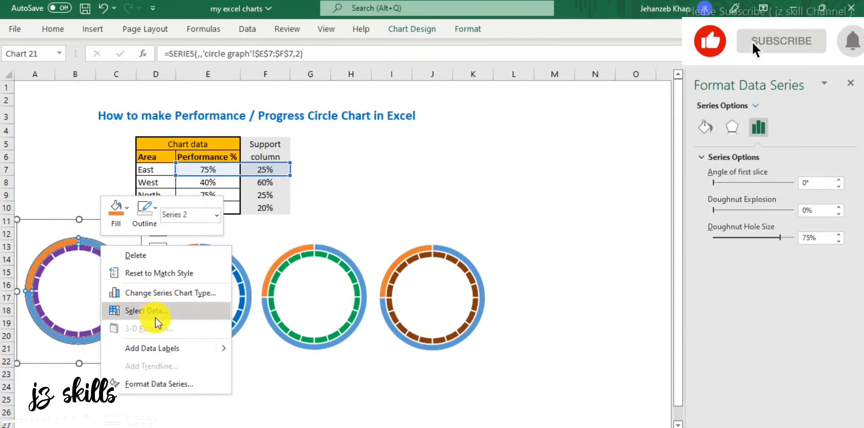
pyautogui.click(189, 294)
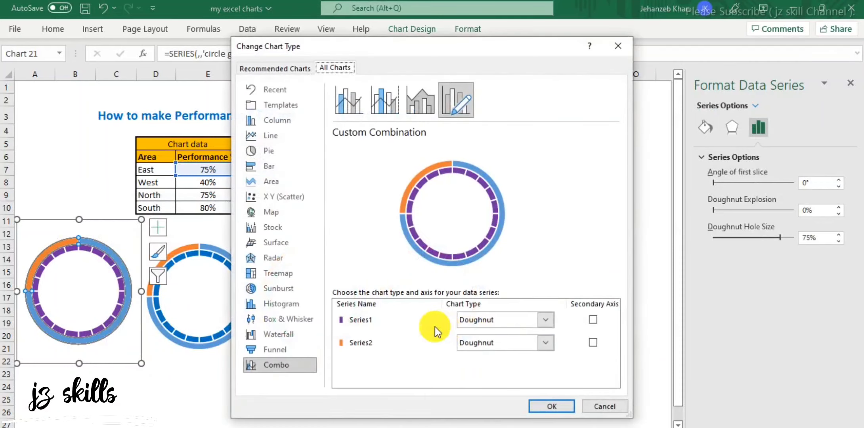
pyautogui.click(592, 342)
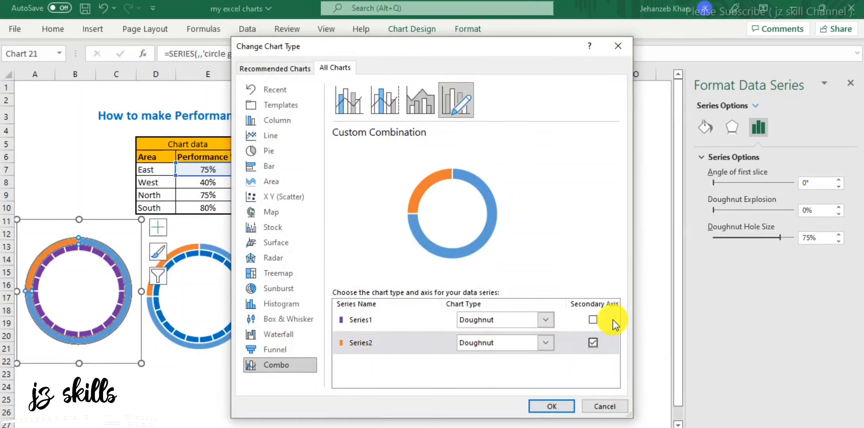
pyautogui.click(555, 402)
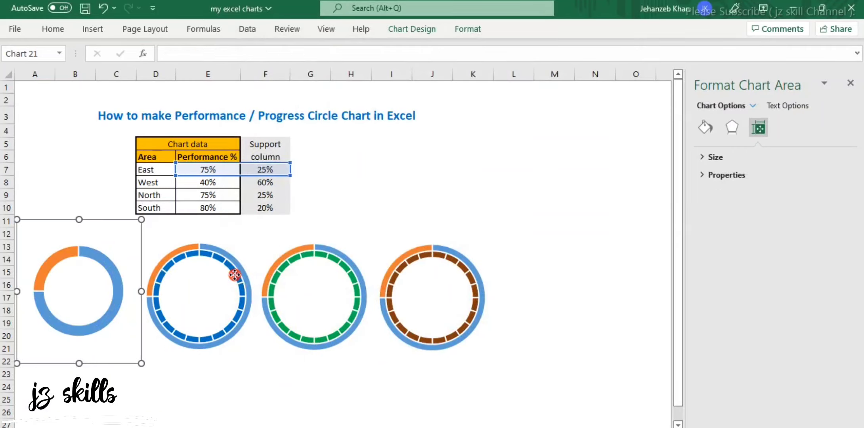
# Plot Series2 of the second chart, the one with the blue segmented ring, on the secondary axis
pyautogui.click(234, 272)
pyautogui.click(236, 260)
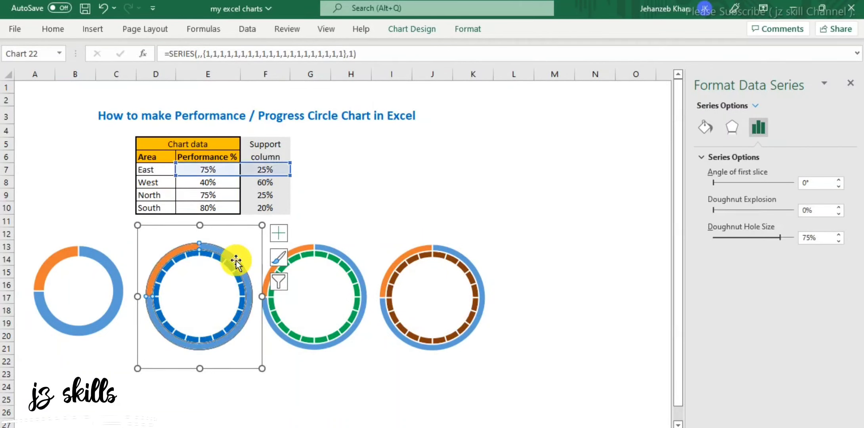
pyautogui.rightClick(236, 258)
pyautogui.click(322, 311)
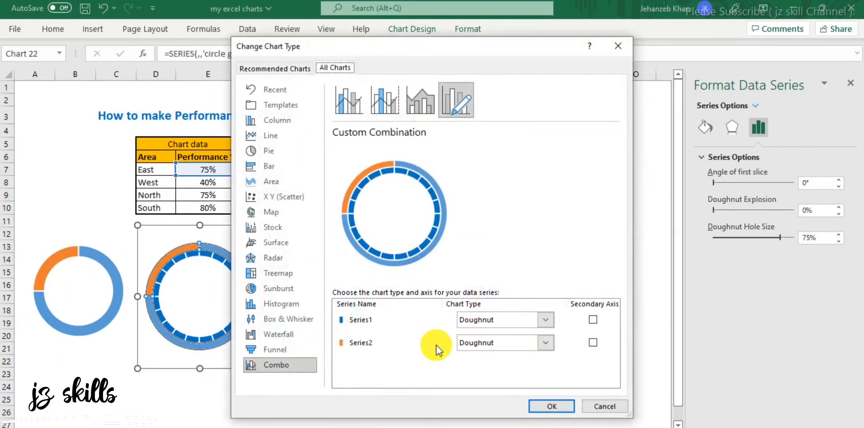
pyautogui.click(592, 343)
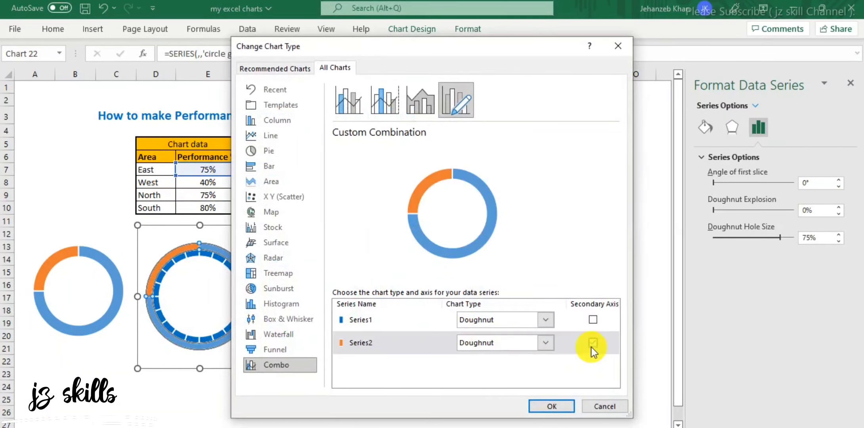
pyautogui.click(551, 405)
# Assign Series2 of the third chart, the one with the green segmented ring, to the secondary axis
pyautogui.click(358, 271)
pyautogui.click(353, 270)
pyautogui.rightClick(354, 269)
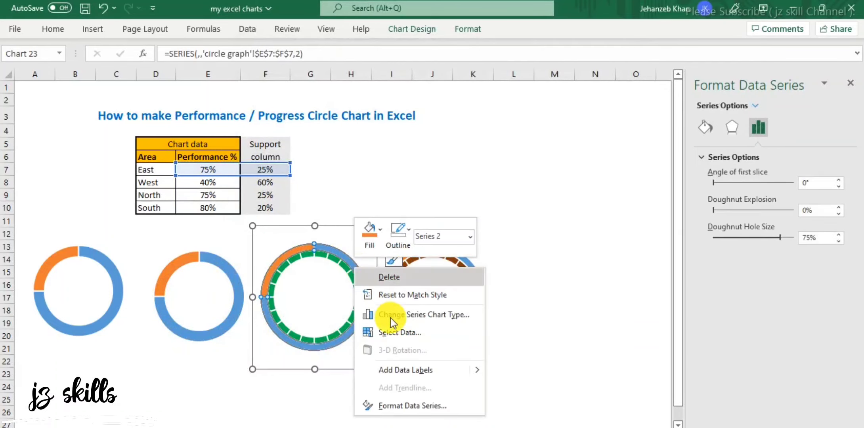
pyautogui.click(492, 319)
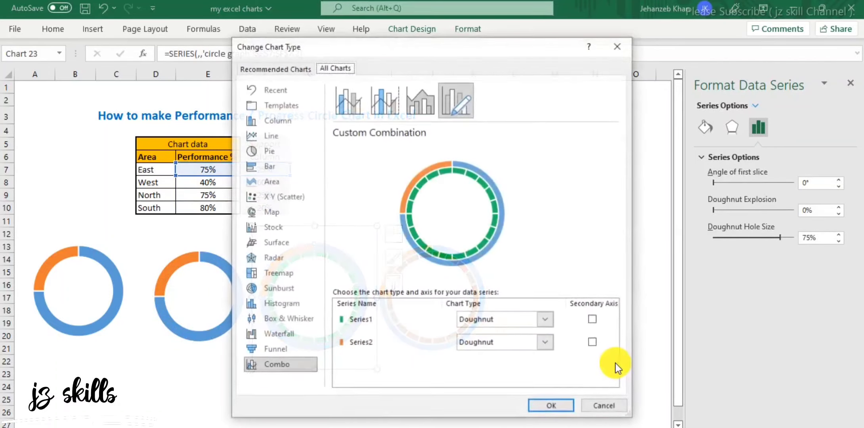
pyautogui.click(592, 342)
pyautogui.click(565, 402)
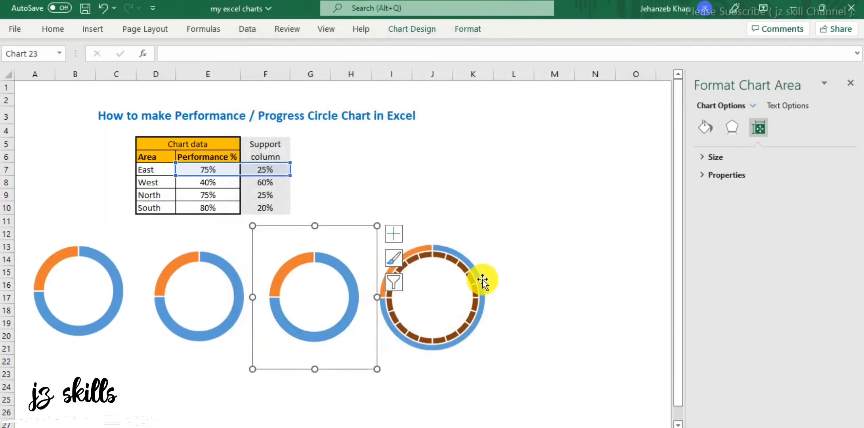
# Move Series2 of the fourth chart, the one with the brown segmented ring, to the secondary axis and deselect the chart
pyautogui.click(476, 278)
pyautogui.rightClick(476, 279)
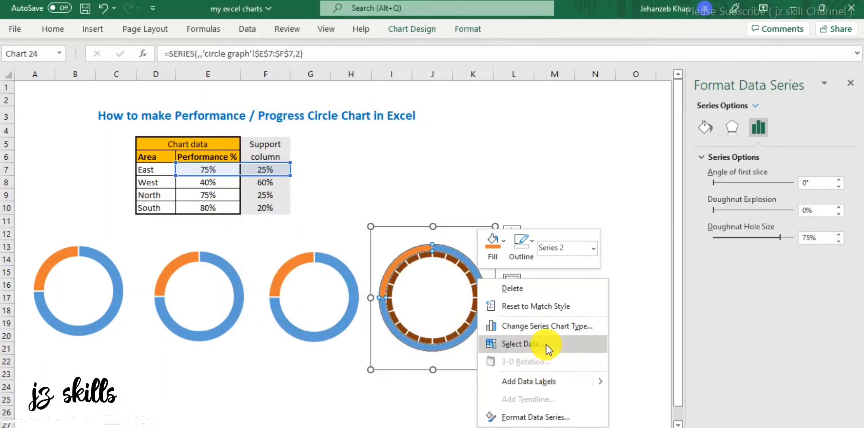
pyautogui.click(559, 326)
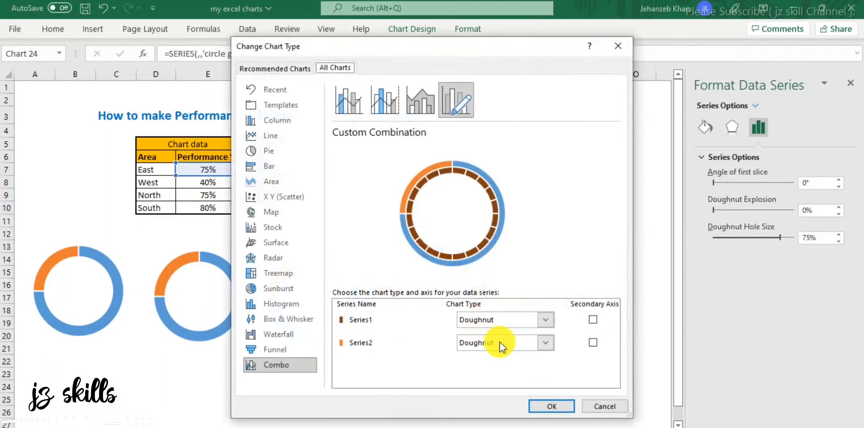
pyautogui.click(593, 342)
pyautogui.click(560, 407)
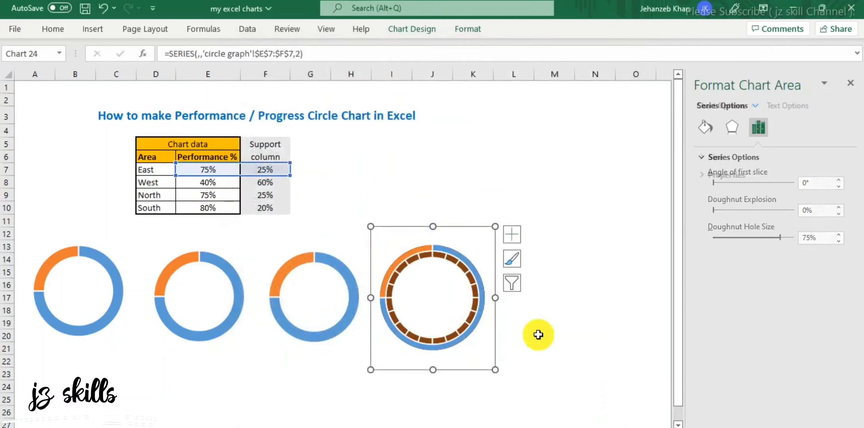
pyautogui.press('Escape')
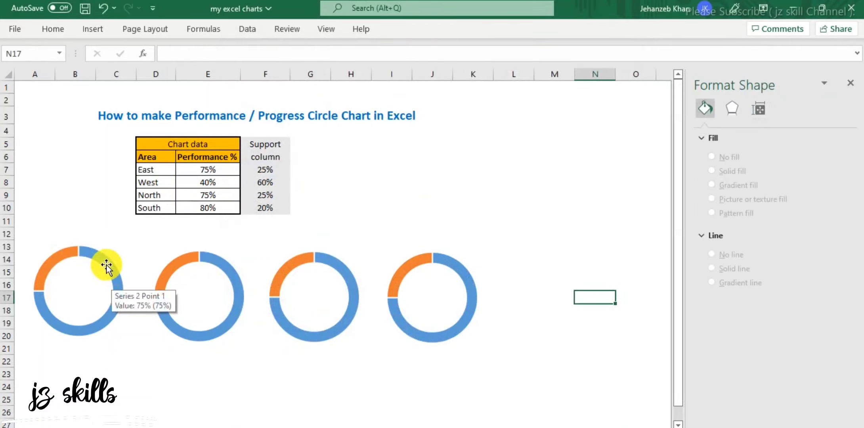
# Fill only the orange support slice of the first chart with solid white at 20% transparency
pyautogui.click(52, 262)
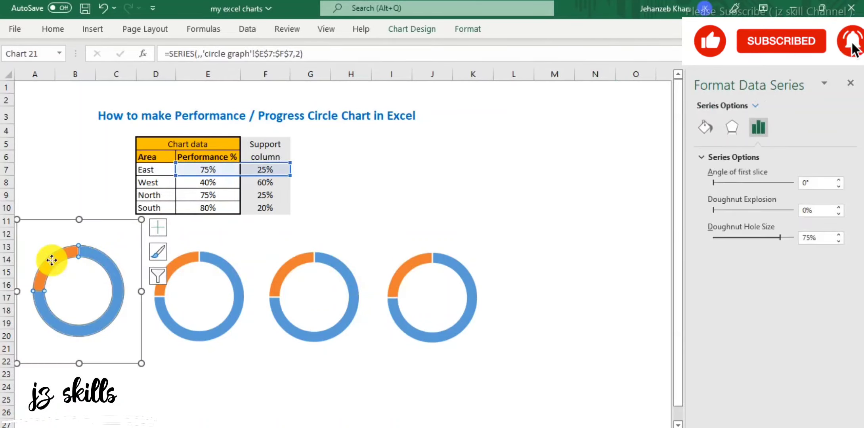
pyautogui.click(52, 261)
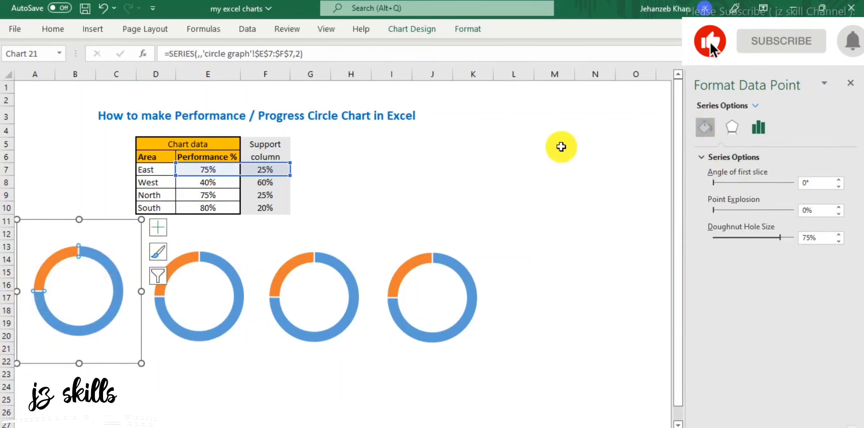
pyautogui.click(706, 127)
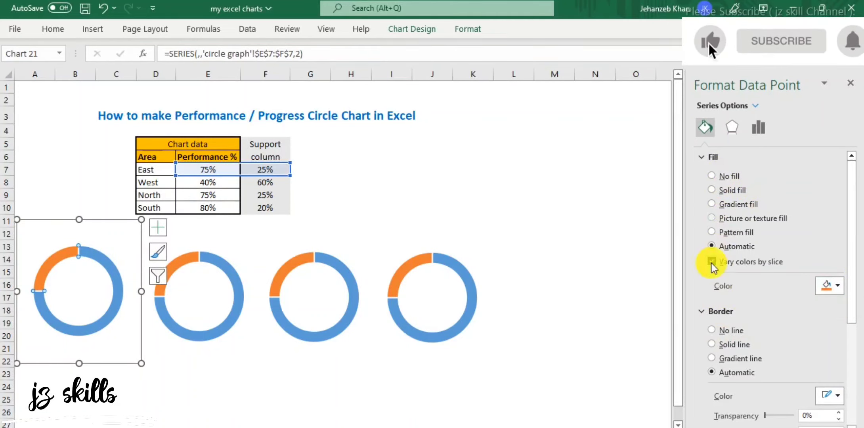
pyautogui.click(837, 285)
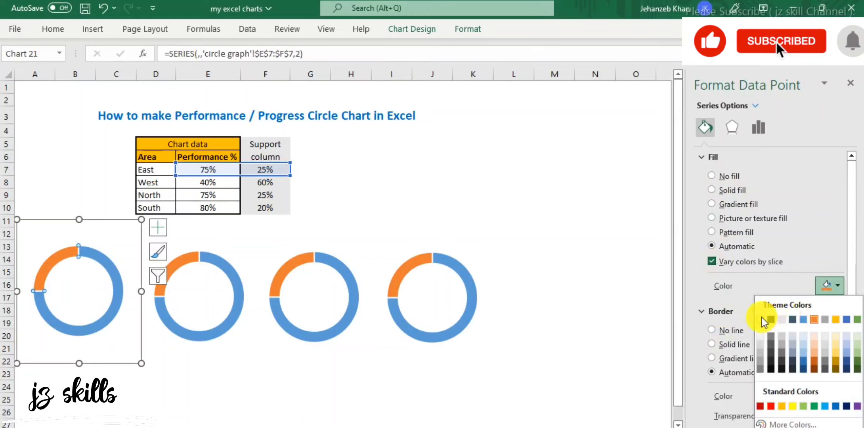
pyautogui.click(761, 318)
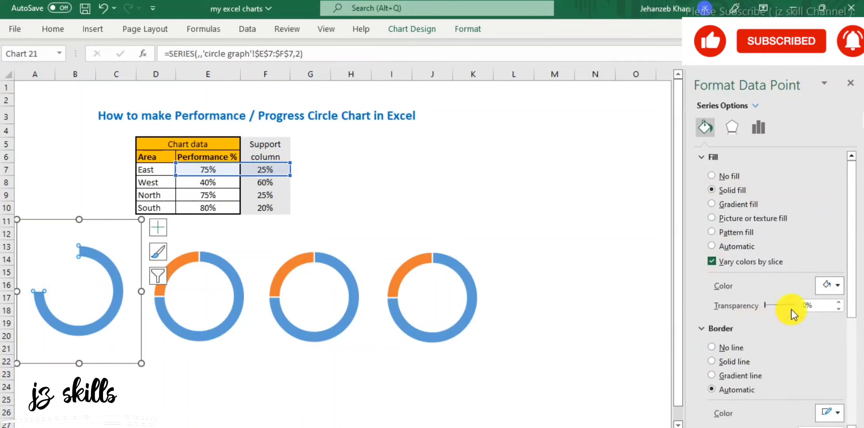
pyautogui.click(818, 302)
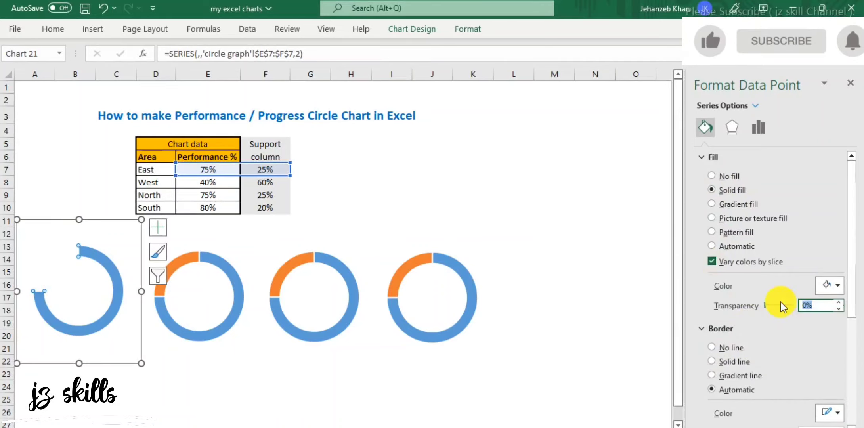
pyautogui.write('20')
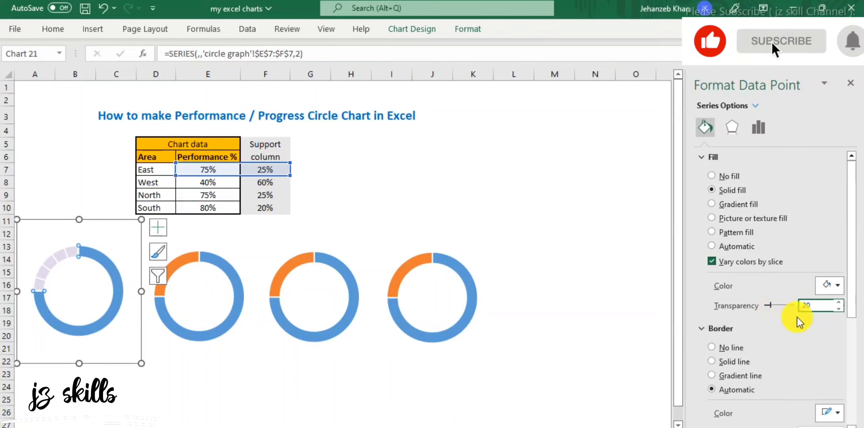
pyautogui.click(556, 285)
# Give the second chart's orange support slice a solid white fill with 20% transparency
pyautogui.click(183, 259)
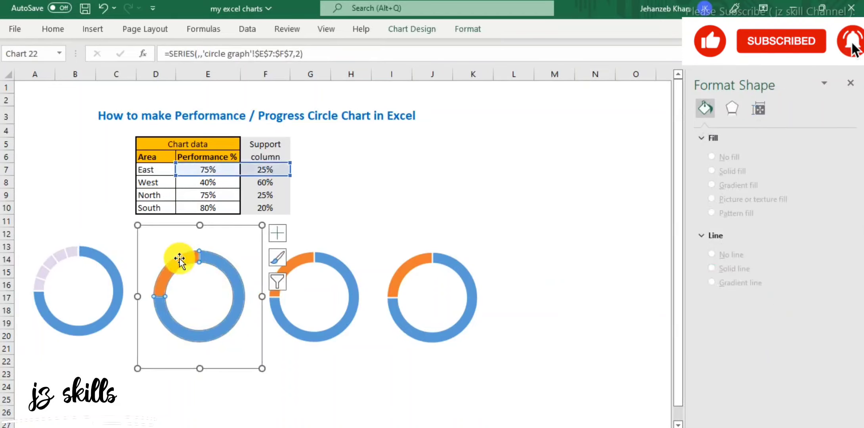
pyautogui.click(182, 258)
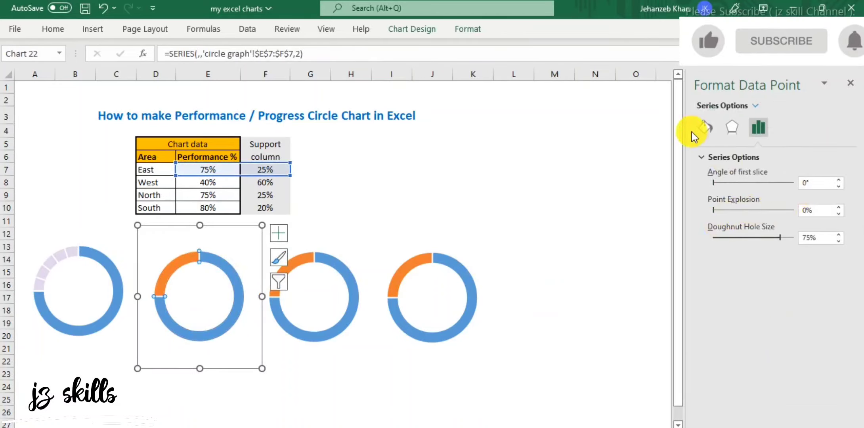
pyautogui.click(702, 125)
pyautogui.click(838, 286)
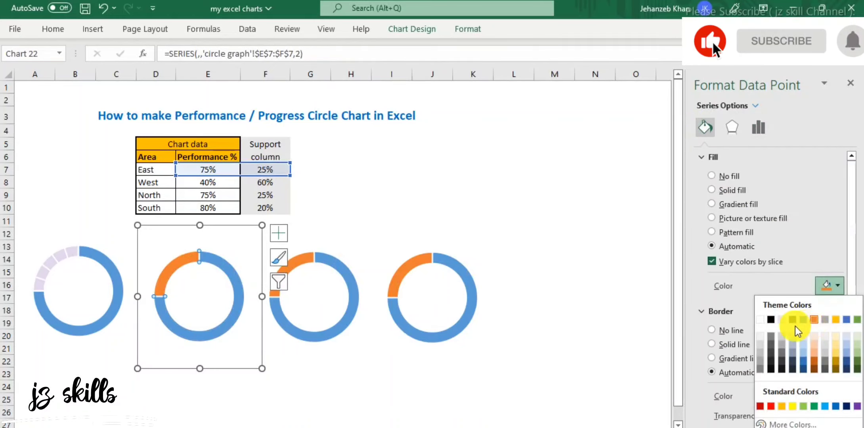
pyautogui.click(761, 320)
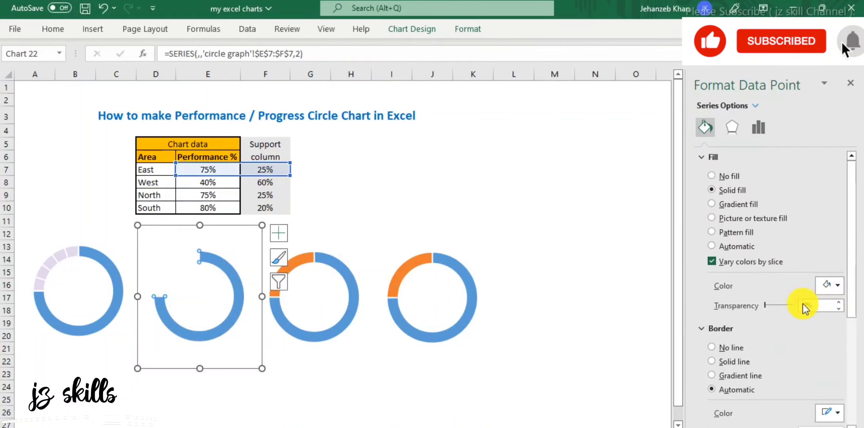
pyautogui.write('20')
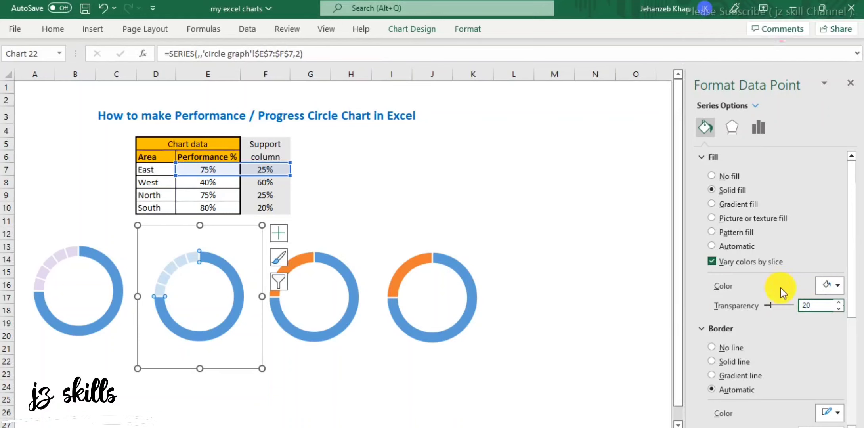
pyautogui.click(583, 305)
pyautogui.click(295, 260)
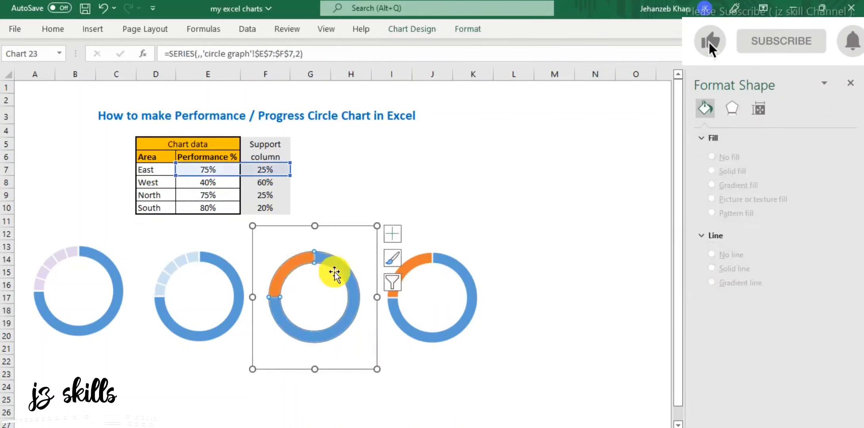
pyautogui.click(295, 261)
pyautogui.click(295, 262)
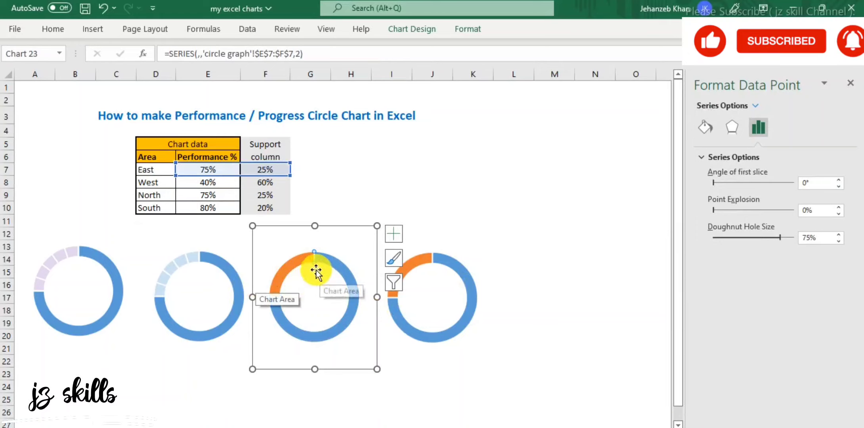
pyautogui.click(297, 262)
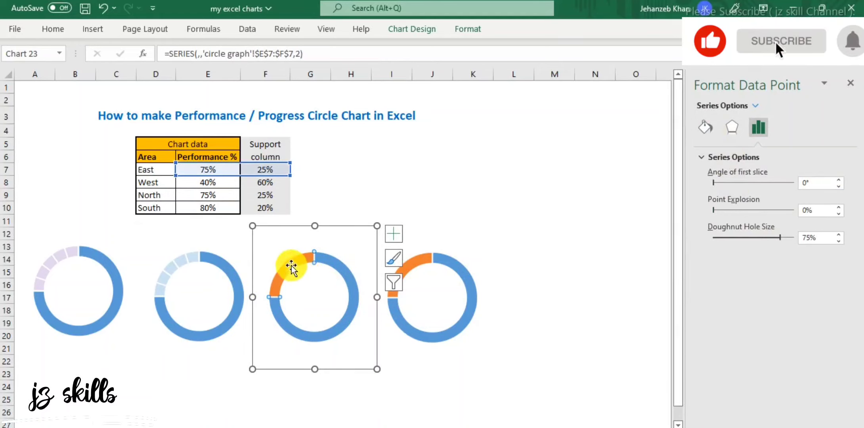
pyautogui.click(556, 386)
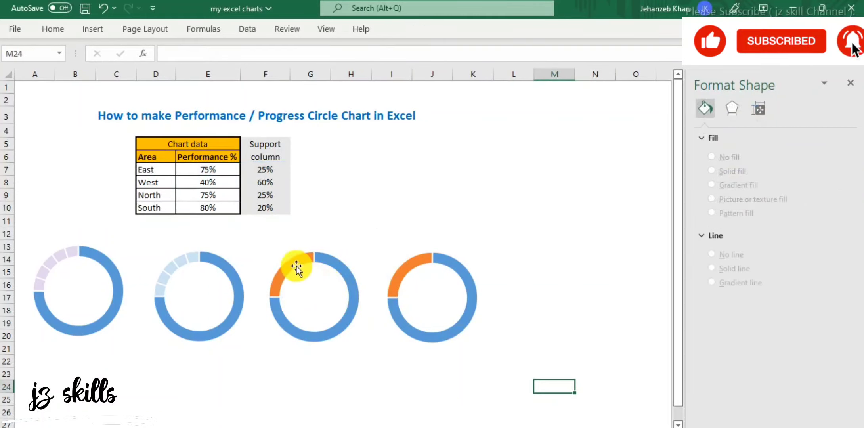
# Recolour the third chart's orange support slice solid white and set its transparency to 20%
pyautogui.click(297, 267)
pyautogui.click(296, 265)
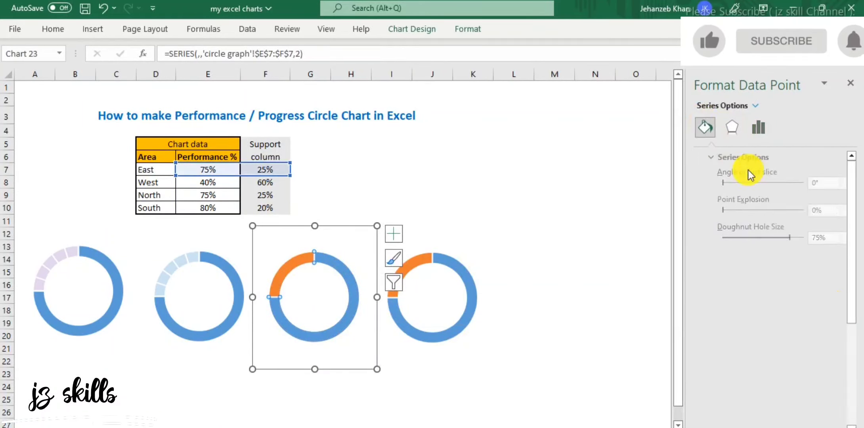
pyautogui.click(834, 286)
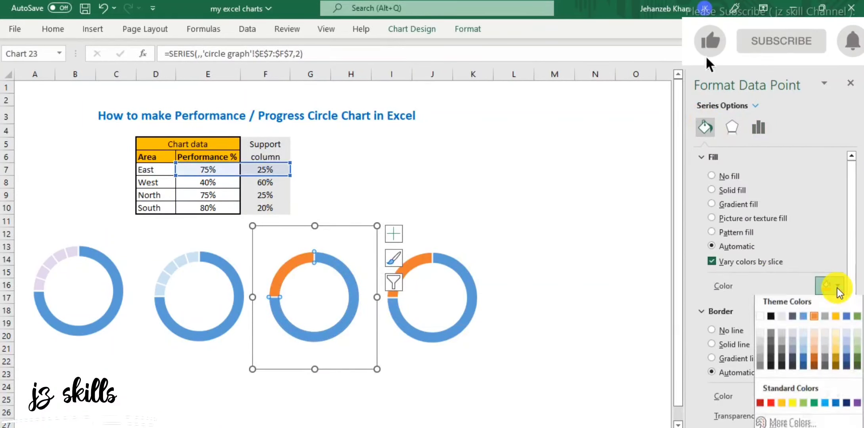
pyautogui.click(760, 319)
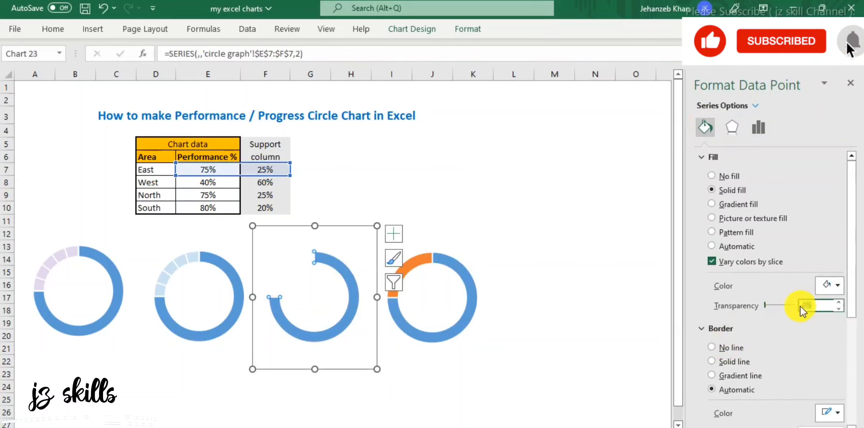
pyautogui.write('20')
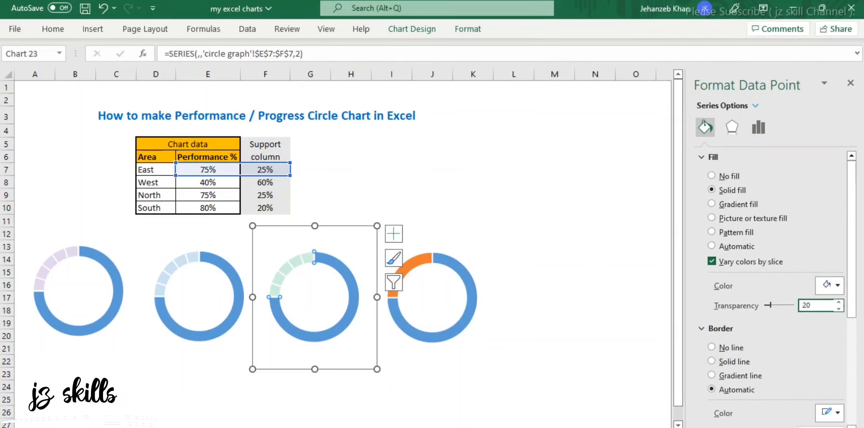
# Fill only the fourth chart's orange support slice with solid white at 20% transparency and deselect the chart
pyautogui.click(567, 282)
pyautogui.click(416, 262)
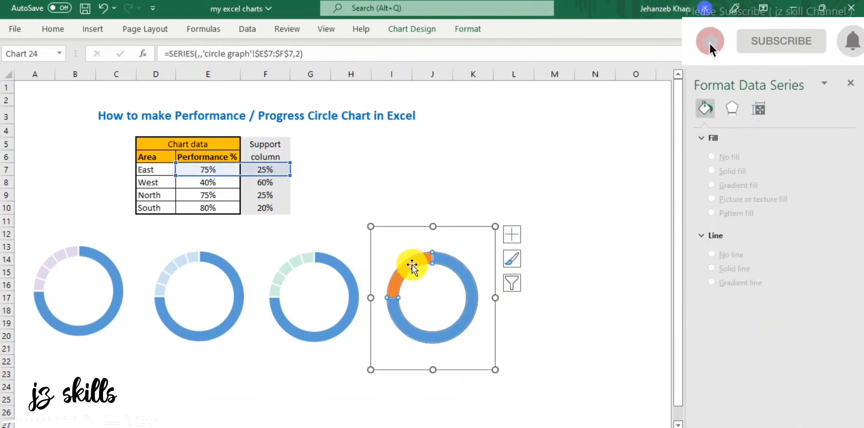
pyautogui.click(412, 265)
pyautogui.click(706, 127)
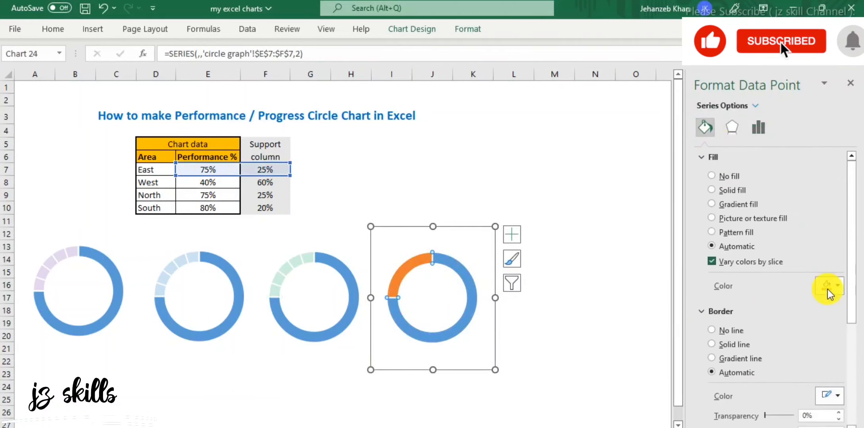
pyautogui.click(836, 285)
pyautogui.click(753, 320)
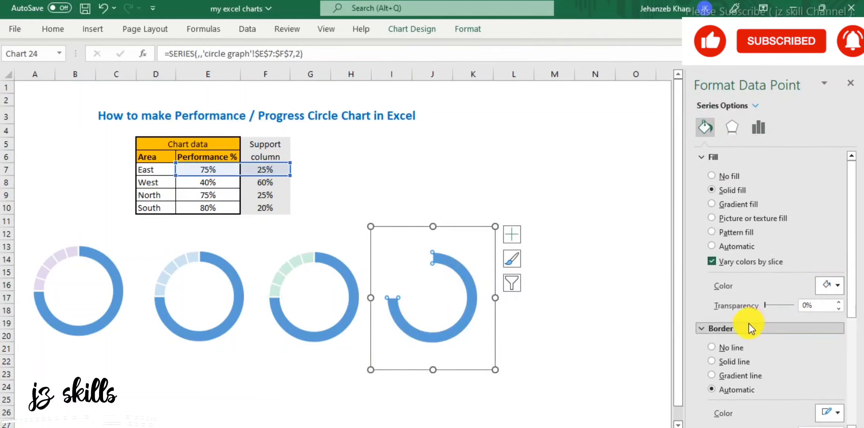
pyautogui.moveTo(831, 308); pyautogui.dragTo(745, 295)
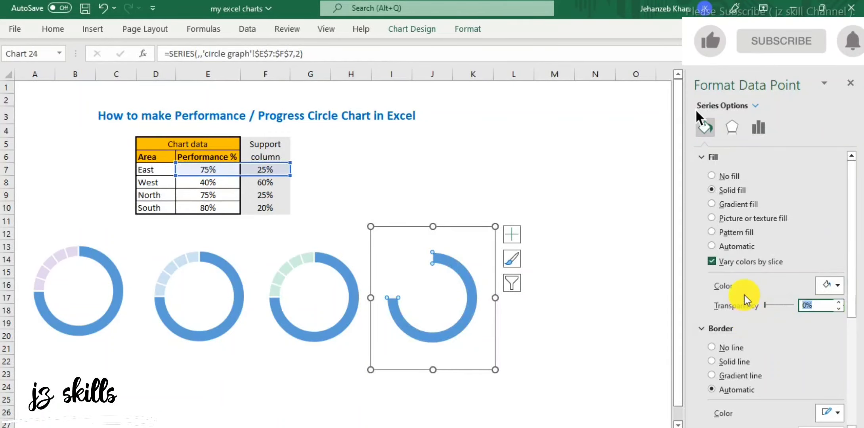
pyautogui.write('20')
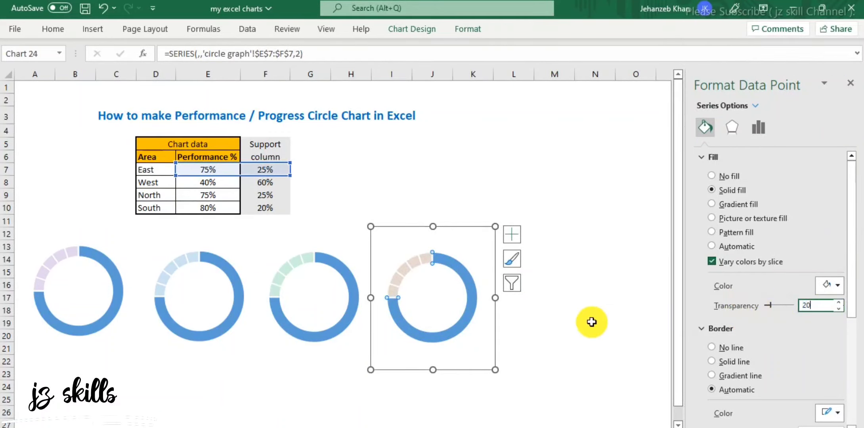
pyautogui.click(562, 323)
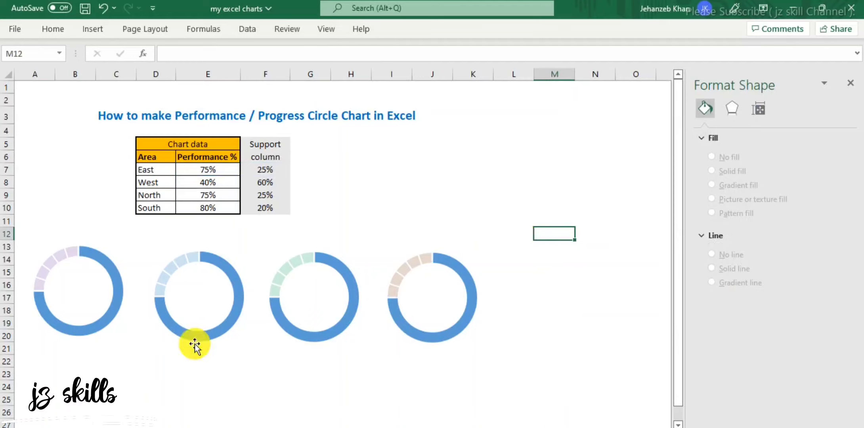
# Remove the fill and border from the first chart's blue performance slice so the purple segments show
pyautogui.click(209, 168)
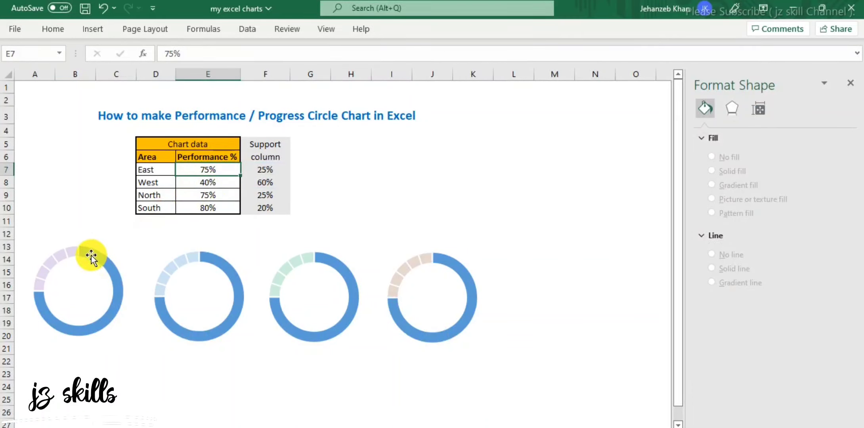
pyautogui.click(91, 256)
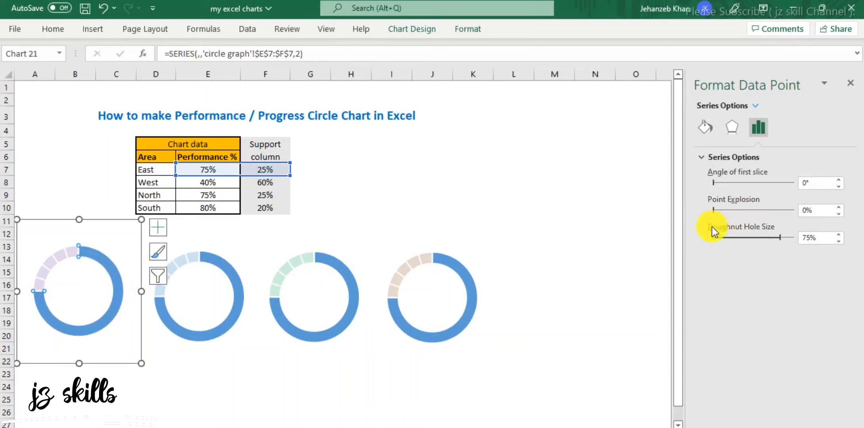
pyautogui.click(707, 129)
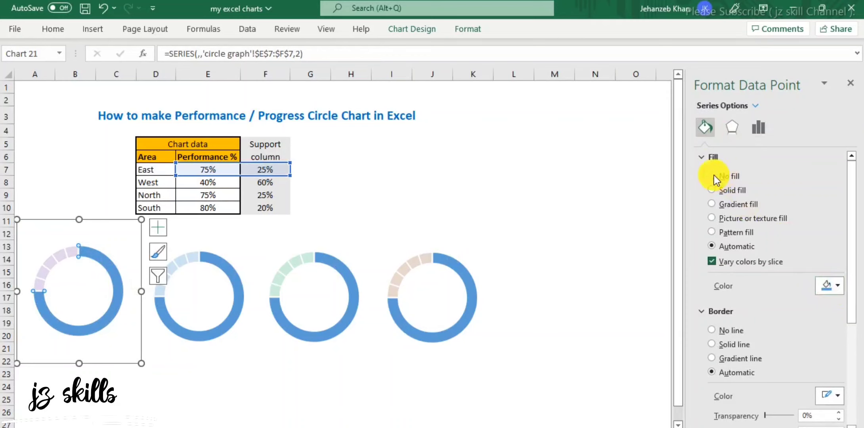
pyautogui.click(712, 177)
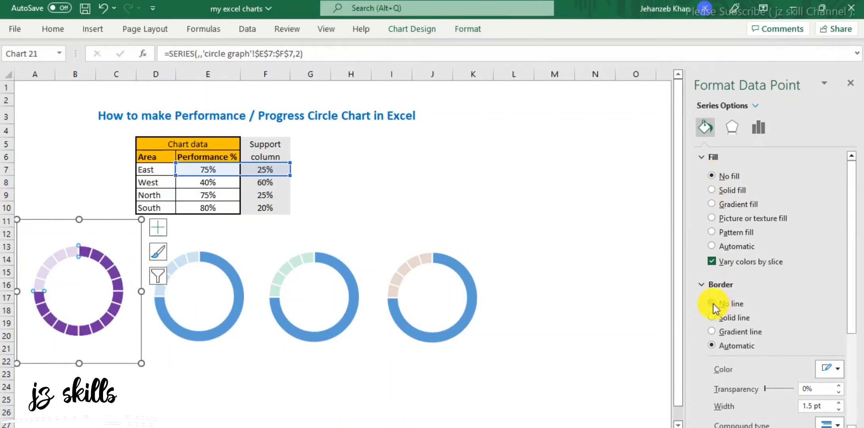
pyautogui.click(712, 303)
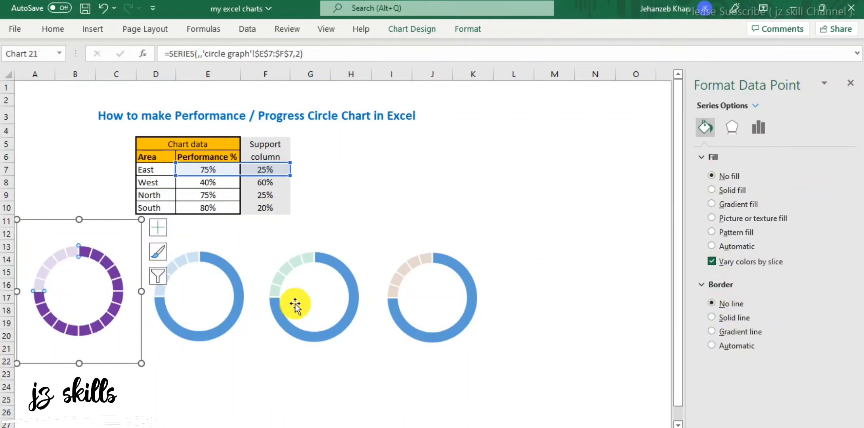
# Set the second chart's blue performance slice to no fill and no border line
pyautogui.click(226, 271)
pyautogui.click(227, 271)
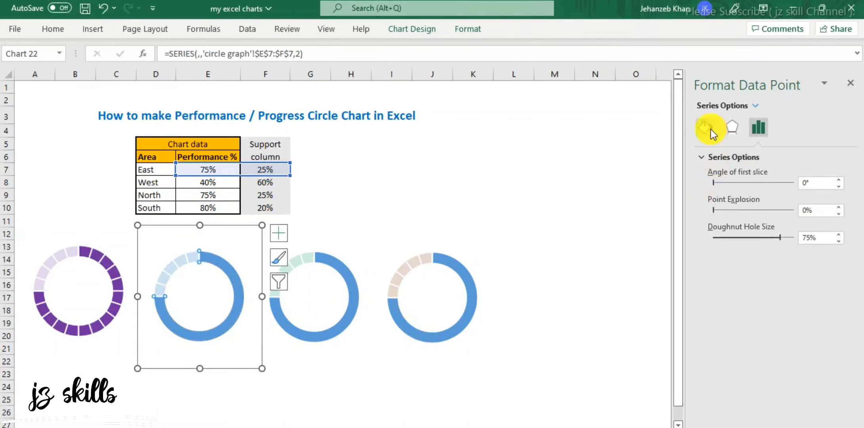
pyautogui.click(711, 129)
pyautogui.click(714, 178)
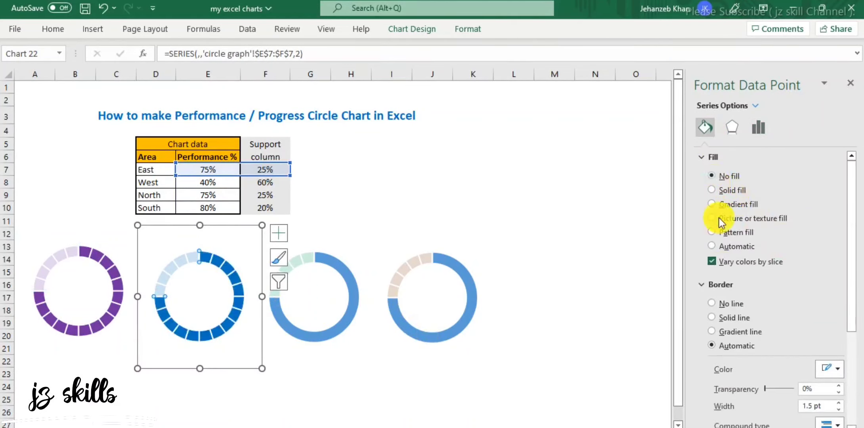
pyautogui.click(713, 306)
# Make the third chart's blue performance slice transparent with no fill and no border line
pyautogui.click(347, 270)
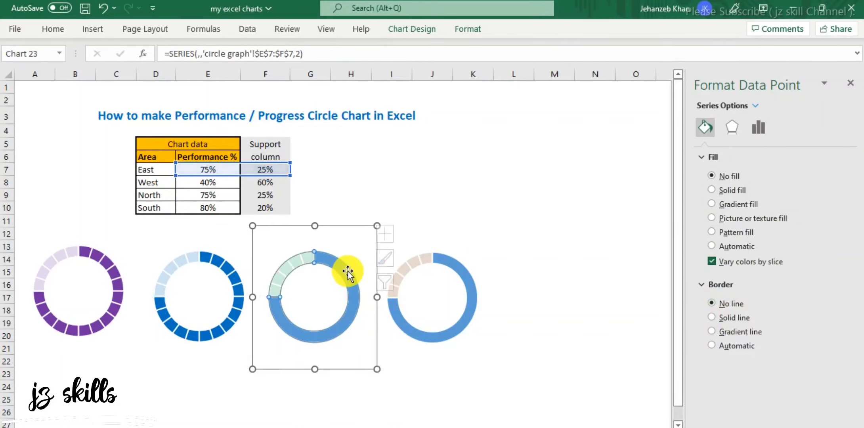
pyautogui.click(347, 270)
pyautogui.click(706, 128)
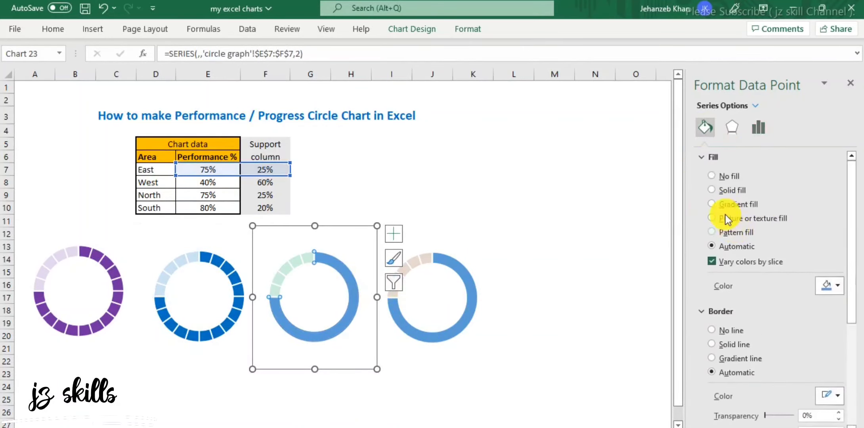
pyautogui.click(724, 176)
pyautogui.click(725, 305)
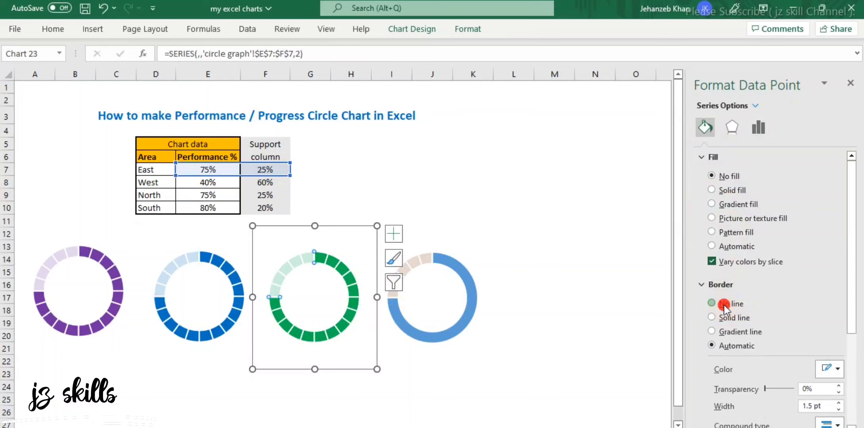
# Apply no fill and no line to the fourth chart's blue performance slice, then deselect the chart
pyautogui.click(469, 283)
pyautogui.click(468, 283)
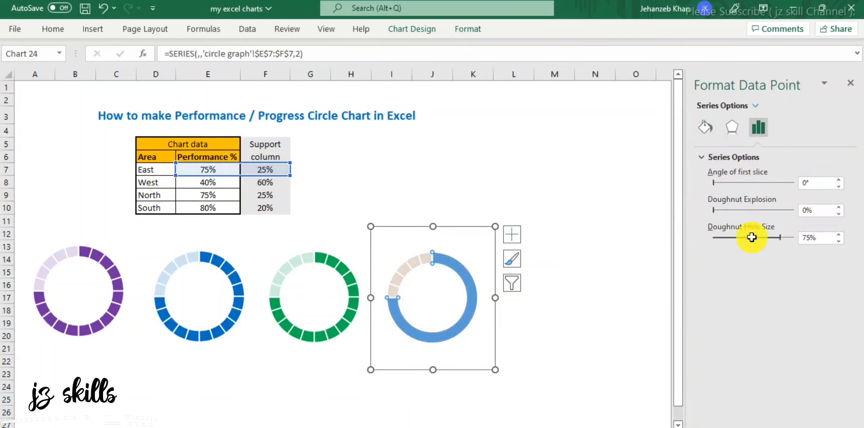
pyautogui.click(703, 126)
pyautogui.click(727, 175)
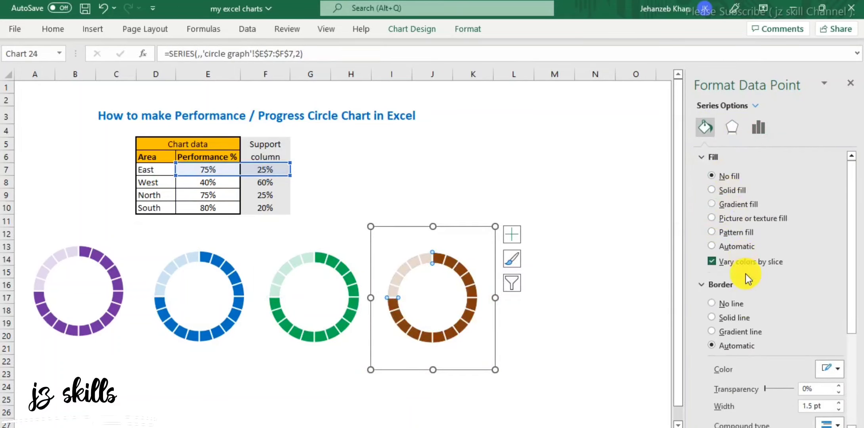
pyautogui.click(724, 304)
pyautogui.click(601, 359)
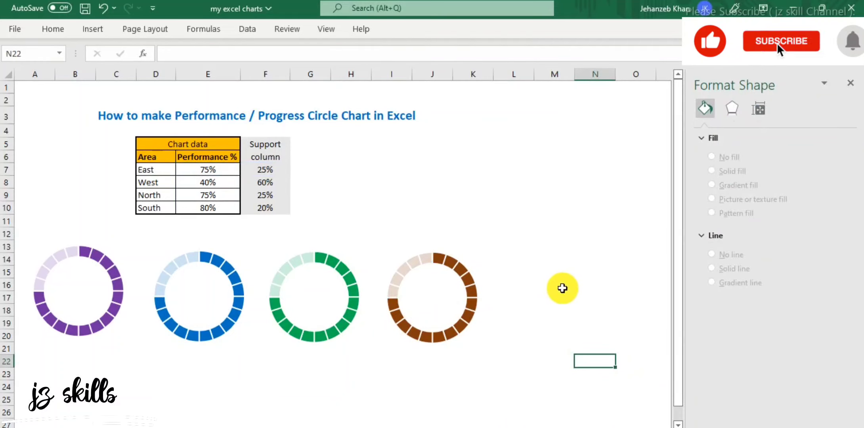
# Change the West performance to 50% and the North performance to 60% in the chart data table
pyautogui.click(204, 183)
pyautogui.write('50')
pyautogui.press('Return')
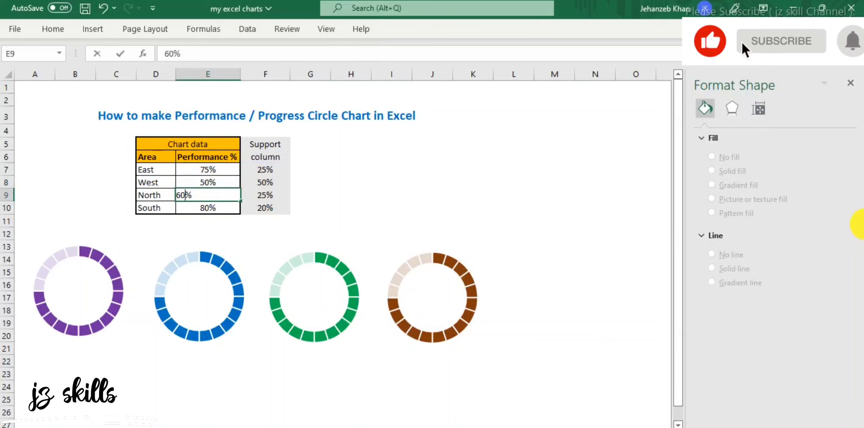
pyautogui.write('60')
pyautogui.press('Return')
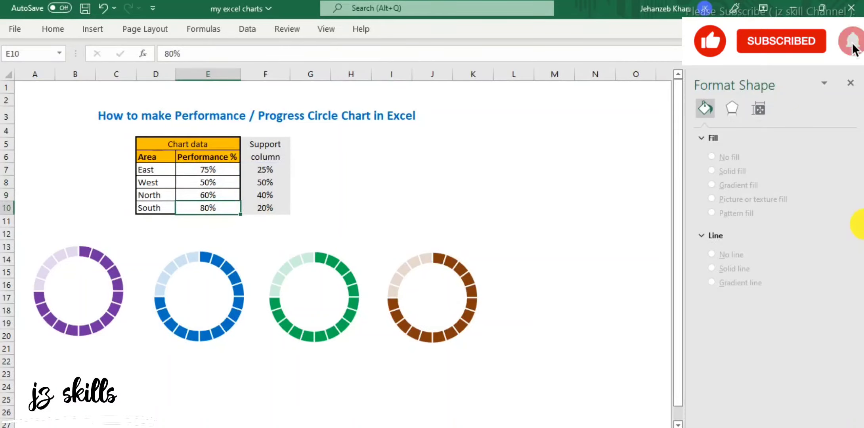
# Set the South performance to 40%, West to 80% and North to 70% in the data table
pyautogui.click(220, 194)
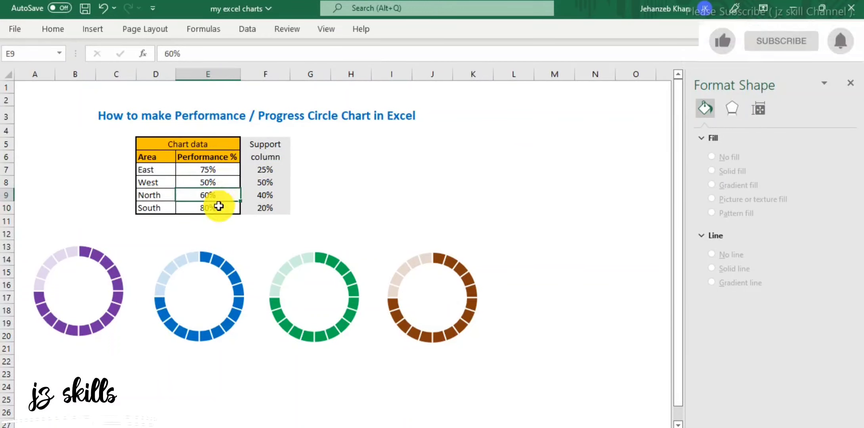
pyautogui.click(219, 206)
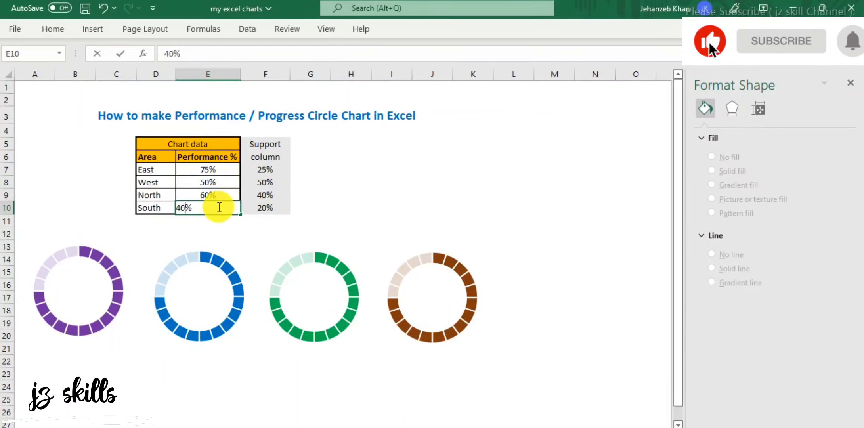
pyautogui.write('40')
pyautogui.click(210, 181)
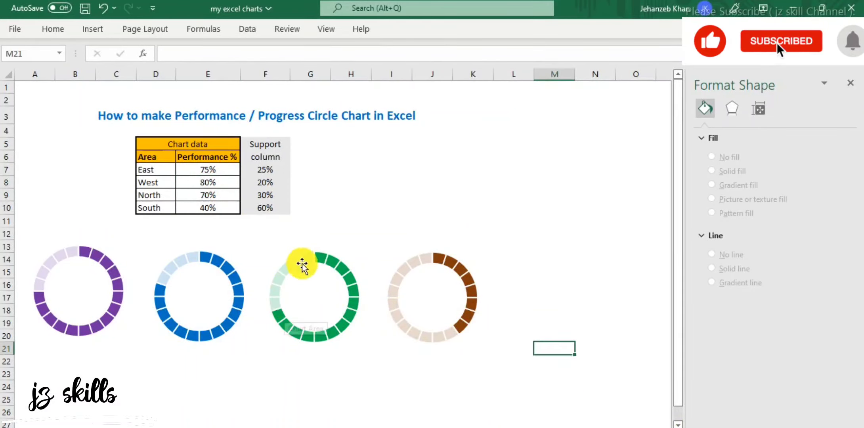
# Update the West performance to 40% and the North performance to 50%
pyautogui.click(208, 184)
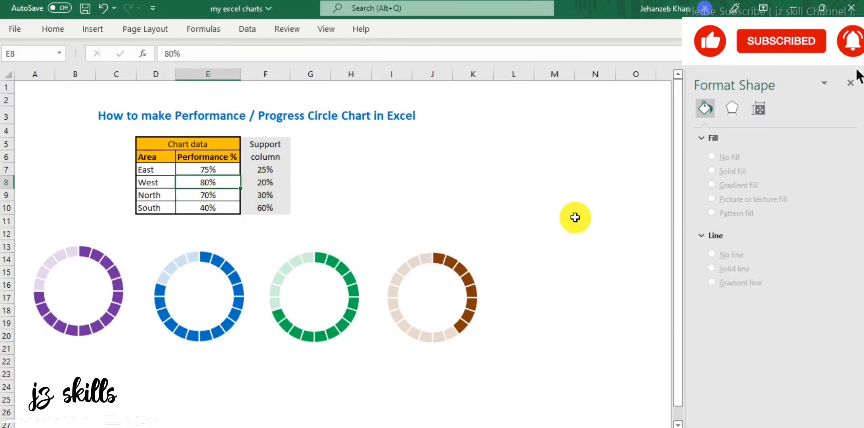
pyautogui.press('Return')
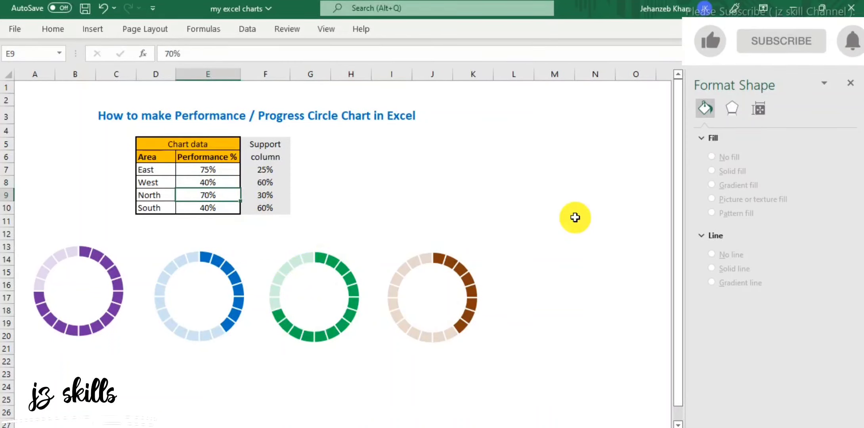
pyautogui.write('50')
pyautogui.press('Return')
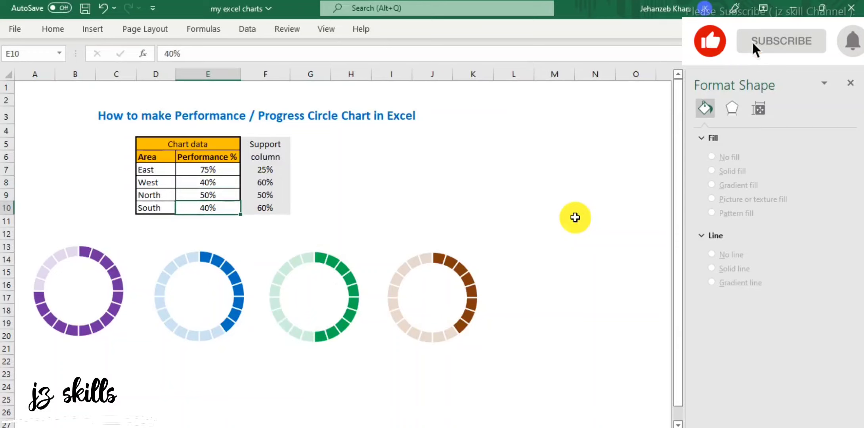
# Set the East performance in cell E7 to 80%
pyautogui.press('Up')
pyautogui.press('Up')
pyautogui.press('Up')
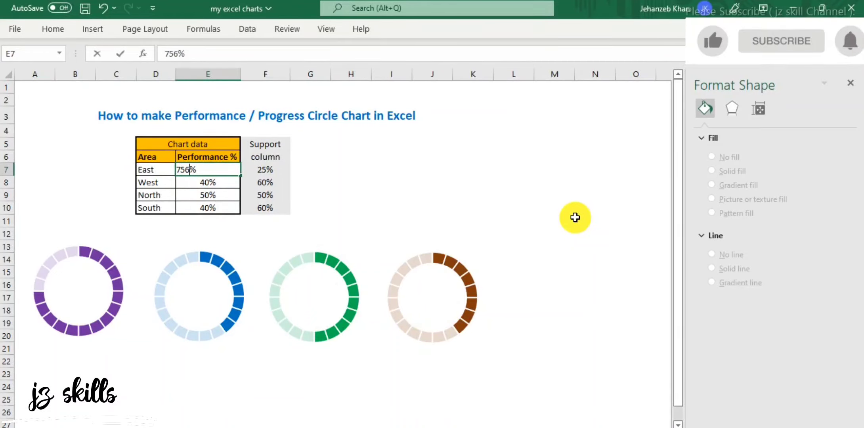
pyautogui.press('Return')
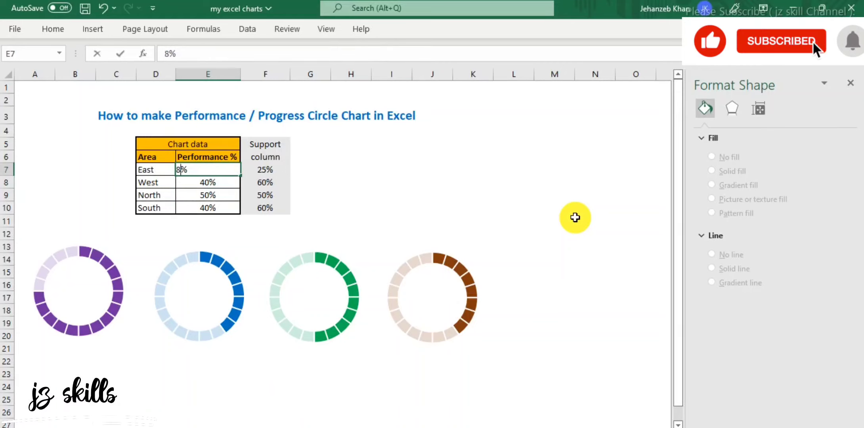
pyautogui.press('Return')
pyautogui.press('Return')
pyautogui.press('Return')
pyautogui.press('Return')
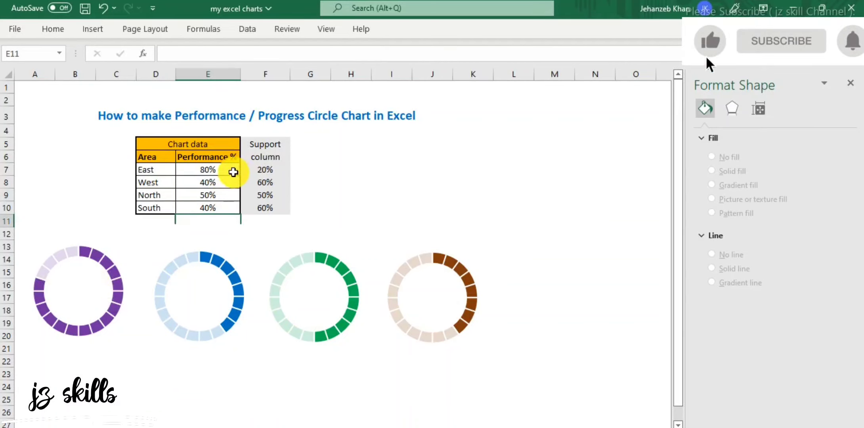
pyautogui.click(73, 284)
pyautogui.click(529, 285)
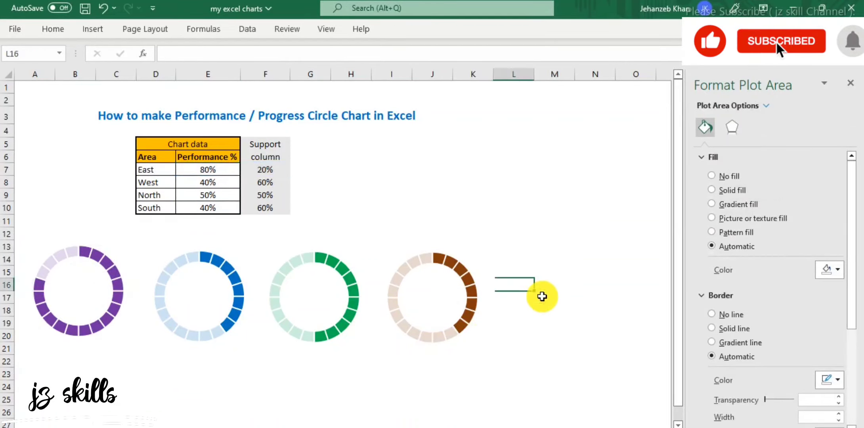
pyautogui.click(87, 288)
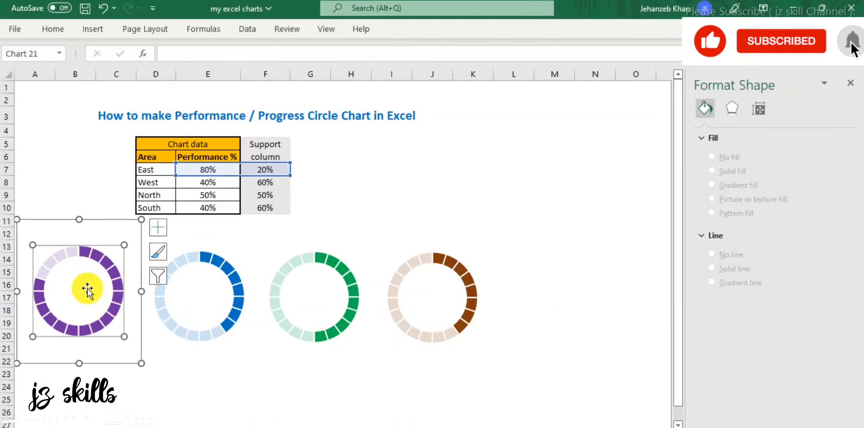
pyautogui.click(523, 198)
# Draw a small rectangle shape across columns J and K, rows 8 to 10, beside the data table
pyautogui.click(93, 29)
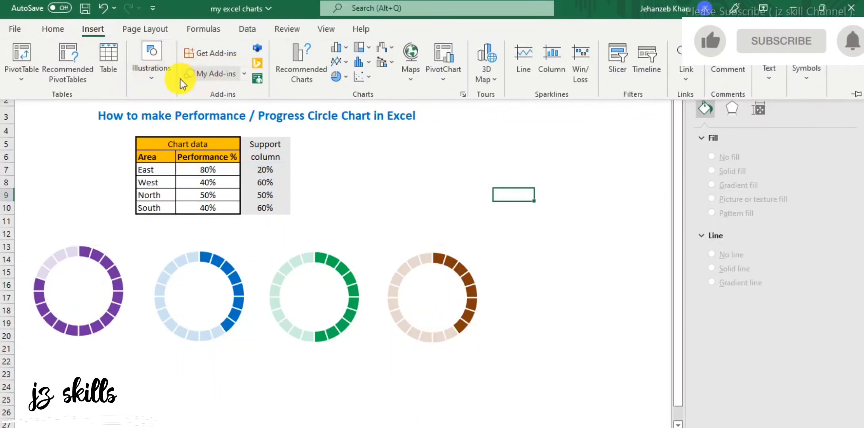
pyautogui.click(153, 76)
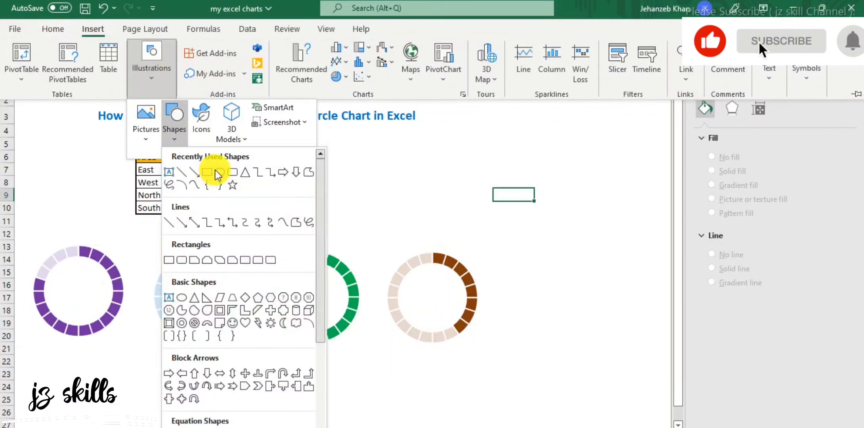
pyautogui.click(208, 170)
pyautogui.moveTo(440, 179); pyautogui.dragTo(481, 207)
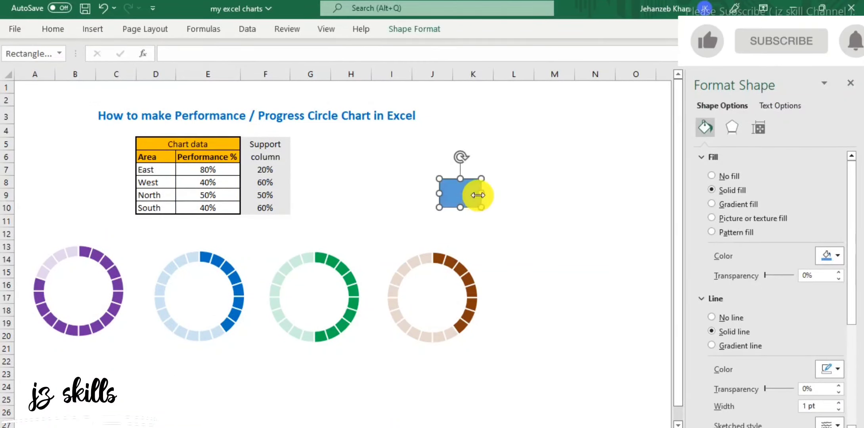
# Remove both the outline and the fill from the rectangle beside the data table
pyautogui.rightClick(475, 195)
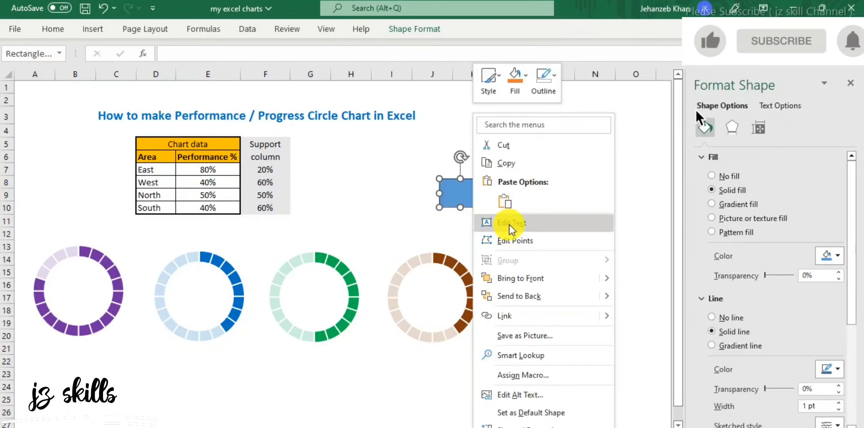
pyautogui.click(545, 82)
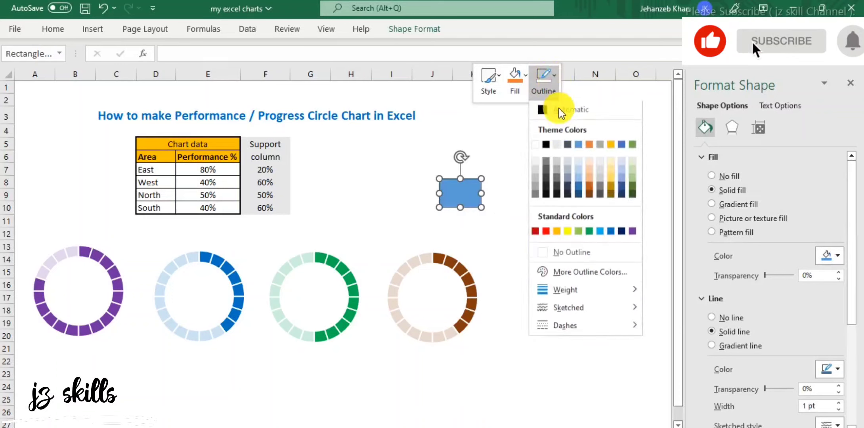
pyautogui.click(549, 250)
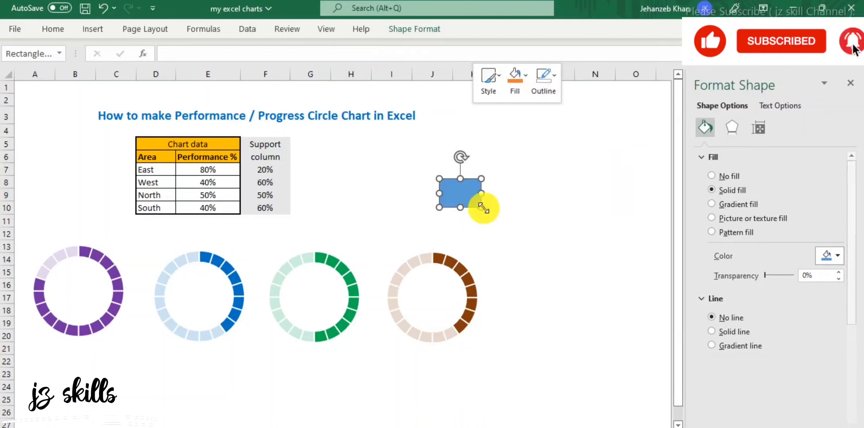
pyautogui.click(525, 90)
pyautogui.click(522, 252)
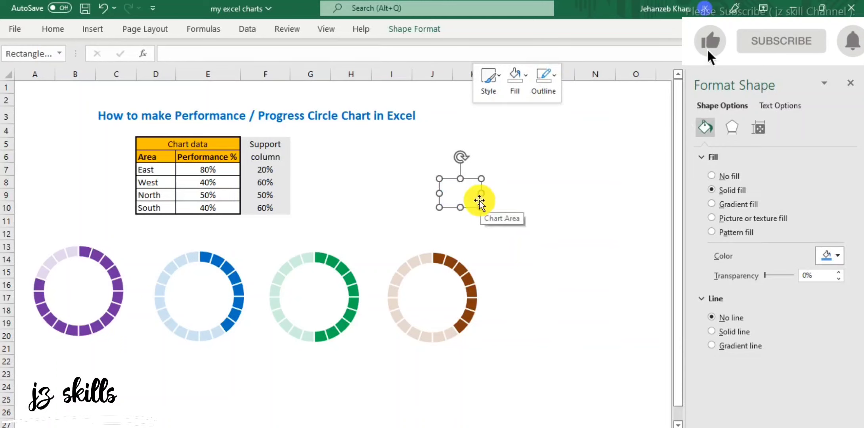
# Move the transparent rectangle to columns I and J, about rows 5 to 7
pyautogui.moveTo(480, 201); pyautogui.dragTo(442, 199)
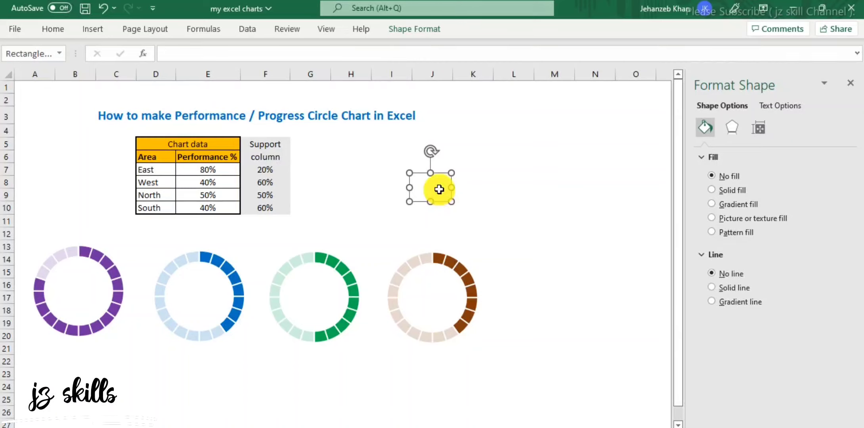
pyautogui.click(510, 169)
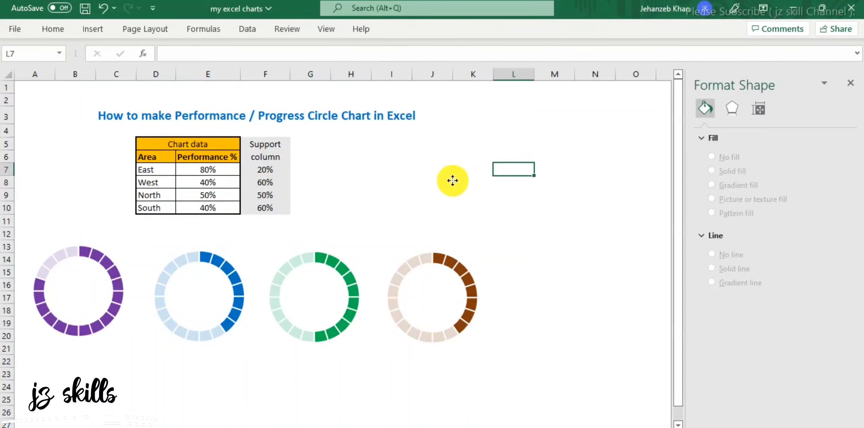
pyautogui.click(450, 179)
pyautogui.moveTo(442, 177); pyautogui.dragTo(440, 148)
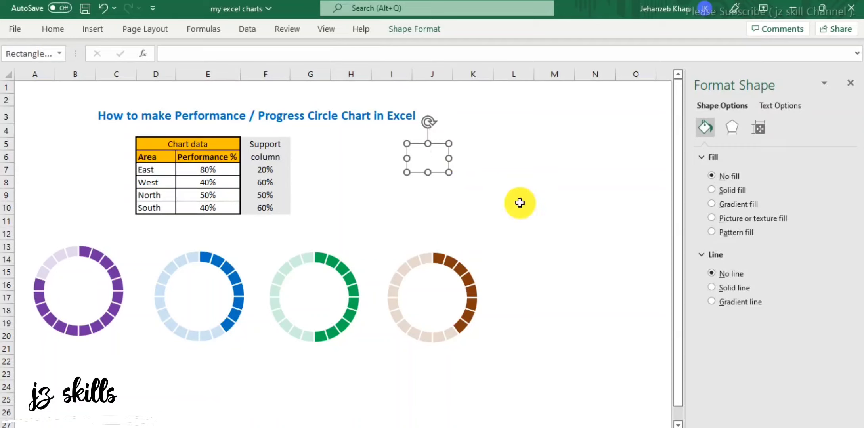
# Paste a copy of the transparent rectangle at cell L8
pyautogui.click(501, 181)
pyautogui.hotkey('ctrl', 'v')
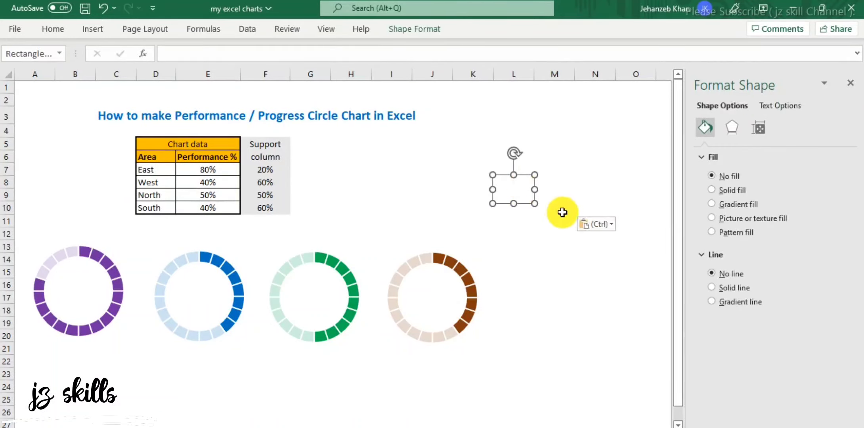
pyautogui.click(557, 201)
pyautogui.click(520, 195)
pyautogui.click(512, 178)
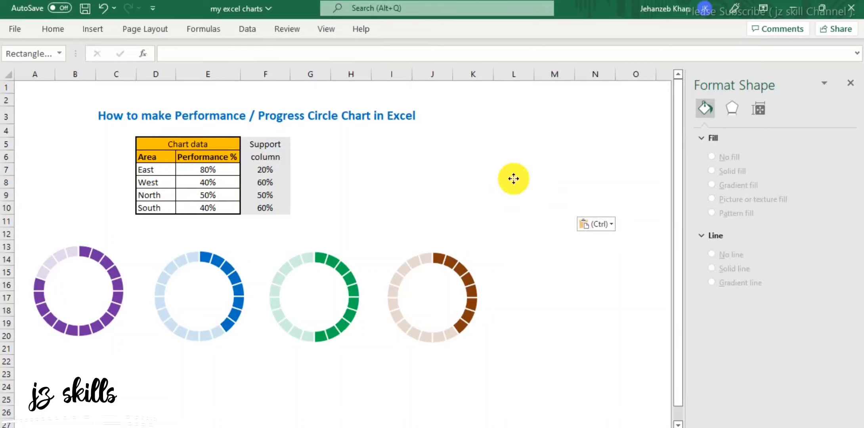
# Move the original transparent rectangle into the centre of the purple East ring
pyautogui.click(431, 159)
pyautogui.click(441, 165)
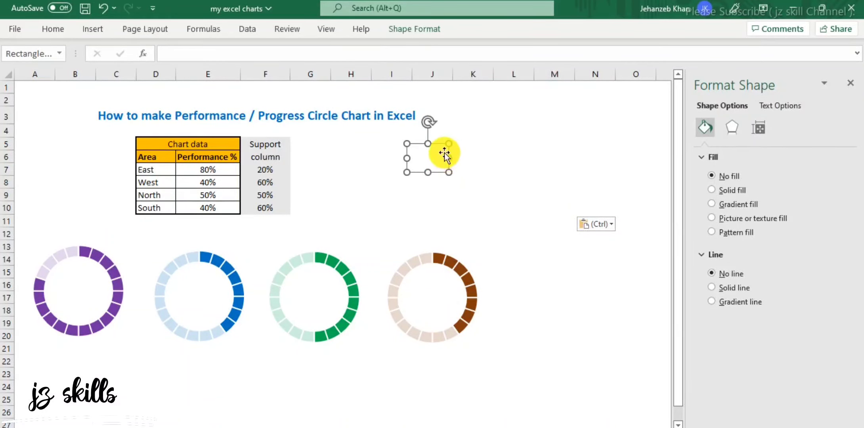
pyautogui.moveTo(440, 147); pyautogui.dragTo(83, 277)
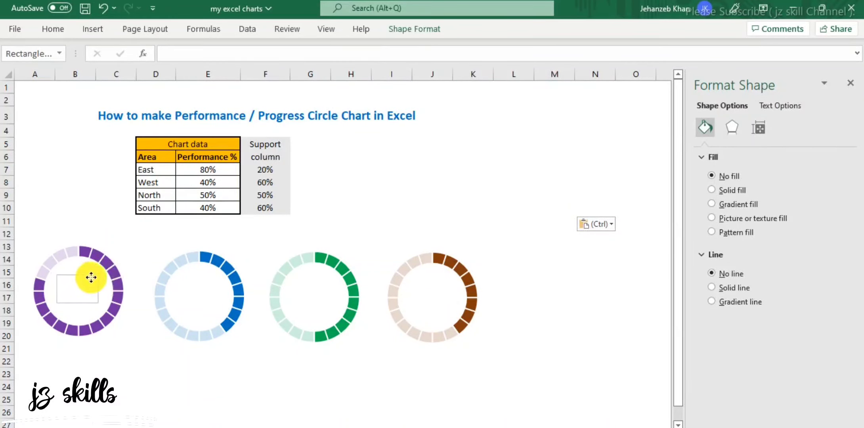
pyautogui.click(79, 277)
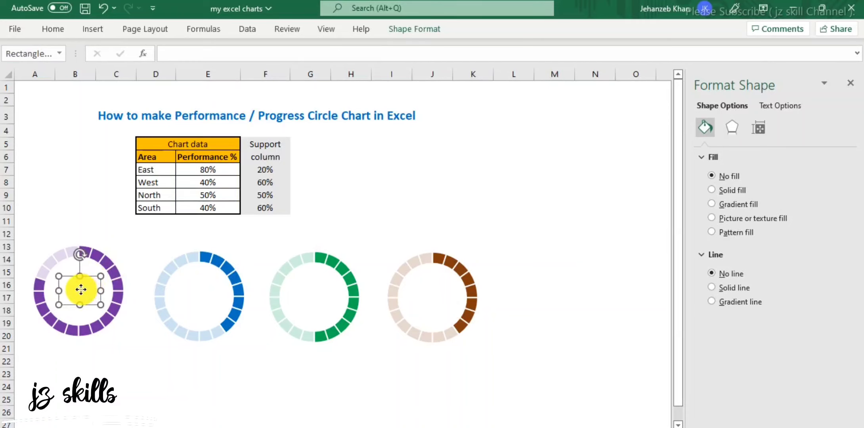
# Link the text of the rectangle inside the East ring to the East performance with the formula =$E$7
pyautogui.click(83, 285)
pyautogui.click(299, 370)
pyautogui.click(94, 285)
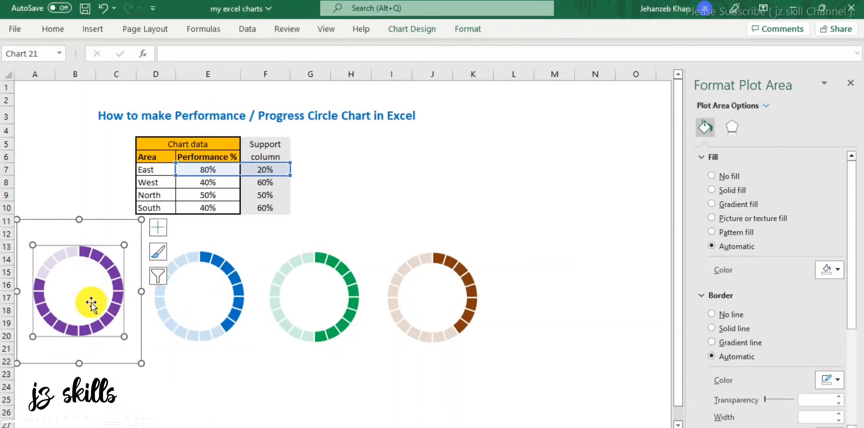
pyautogui.click(92, 301)
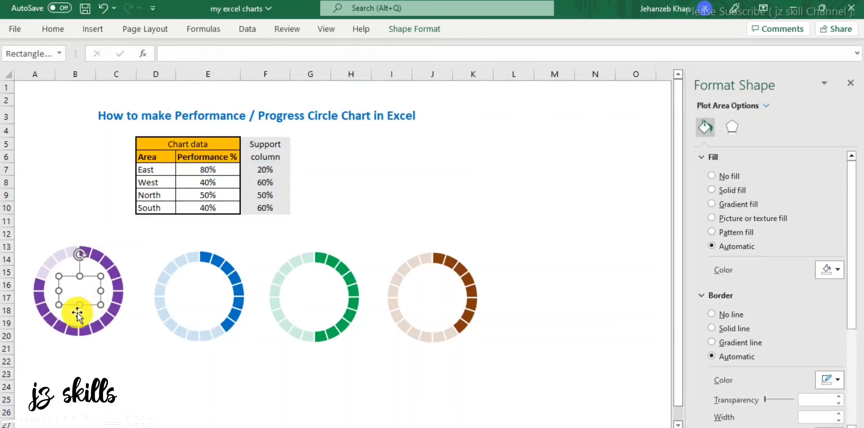
pyautogui.click(215, 52)
pyautogui.write('=')
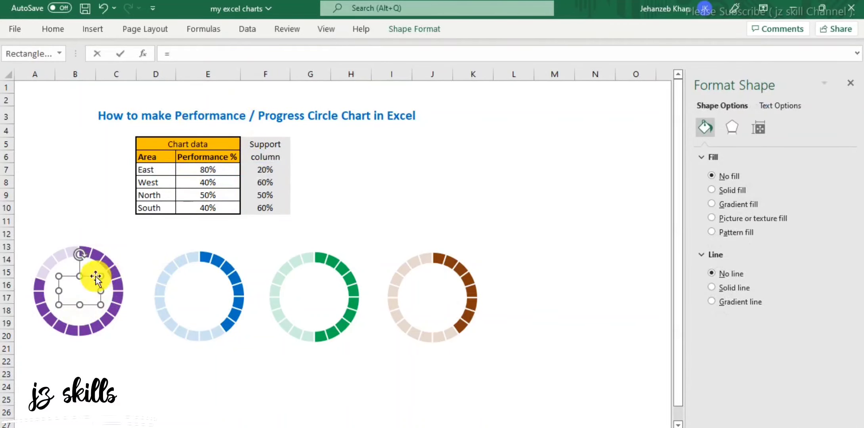
pyautogui.click(210, 170)
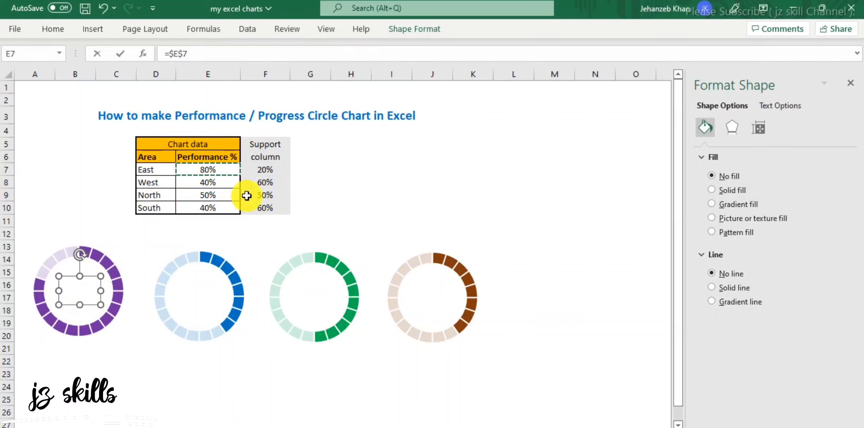
pyautogui.press('Return')
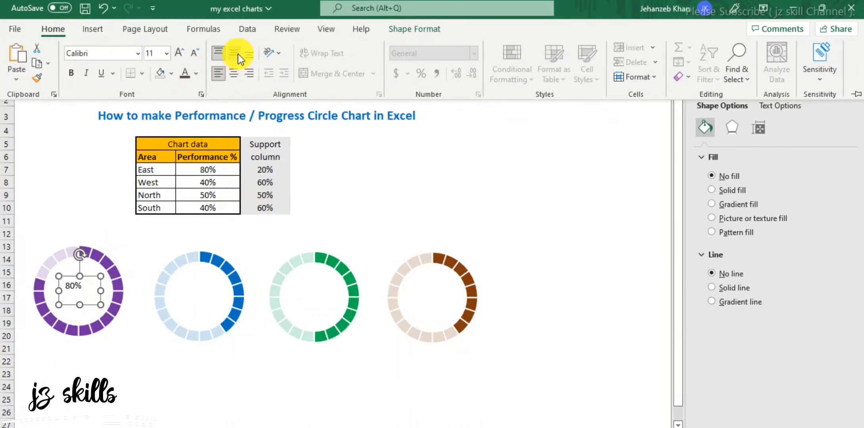
# Centre the East label horizontally and vertically, make it bold and colour its text purple
pyautogui.click(237, 54)
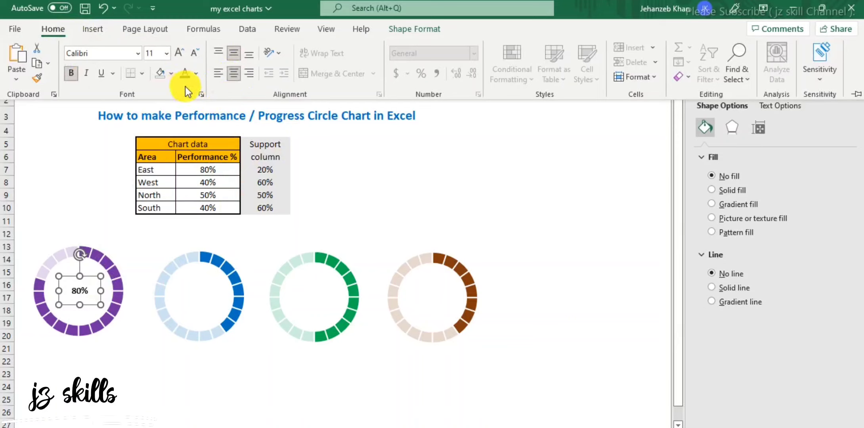
pyautogui.click(197, 74)
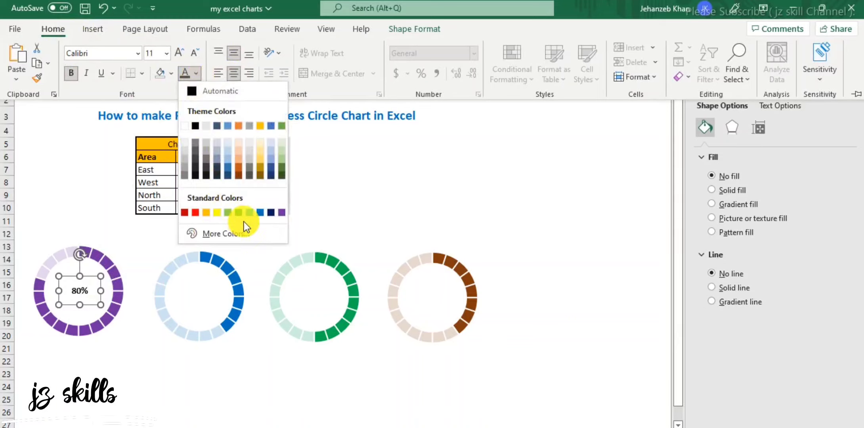
pyautogui.click(280, 214)
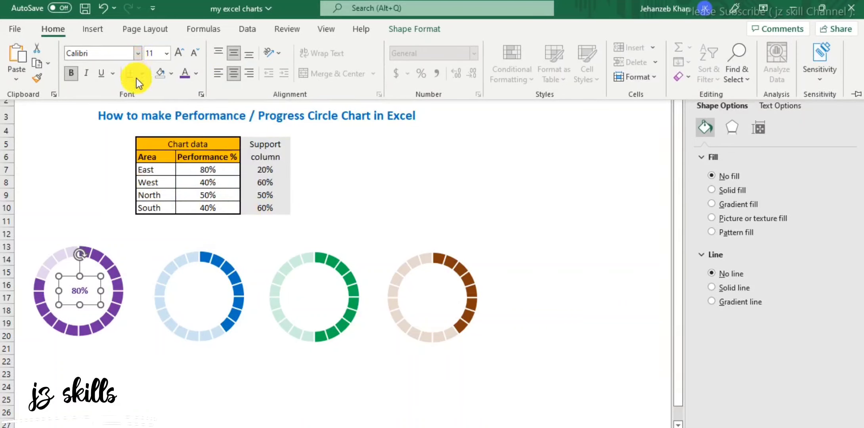
# Set the East percentage label's font to Agency FB at size 16
pyautogui.click(137, 53)
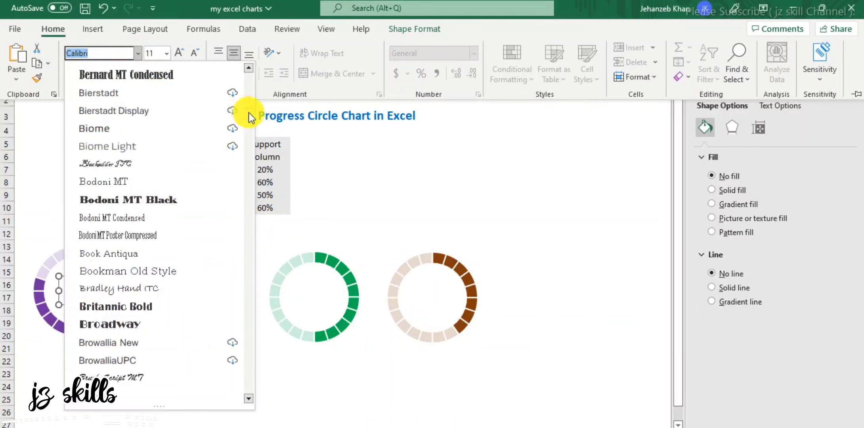
pyautogui.moveTo(249, 112); pyautogui.dragTo(247, 71)
pyautogui.click(106, 138)
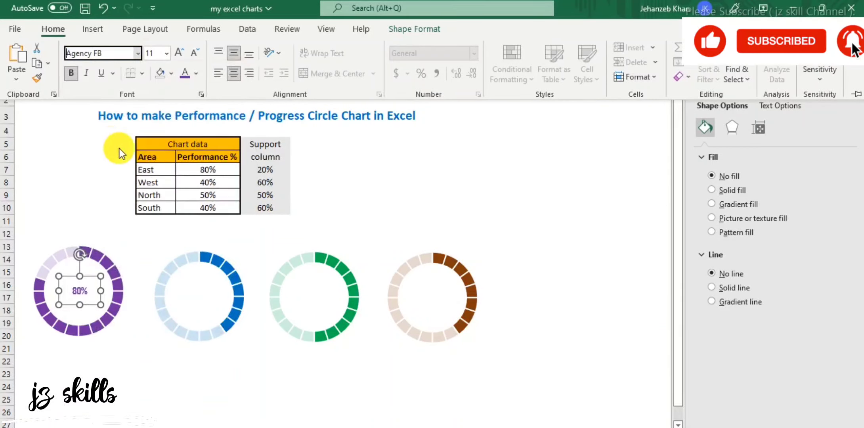
pyautogui.click(181, 53)
pyautogui.click(182, 52)
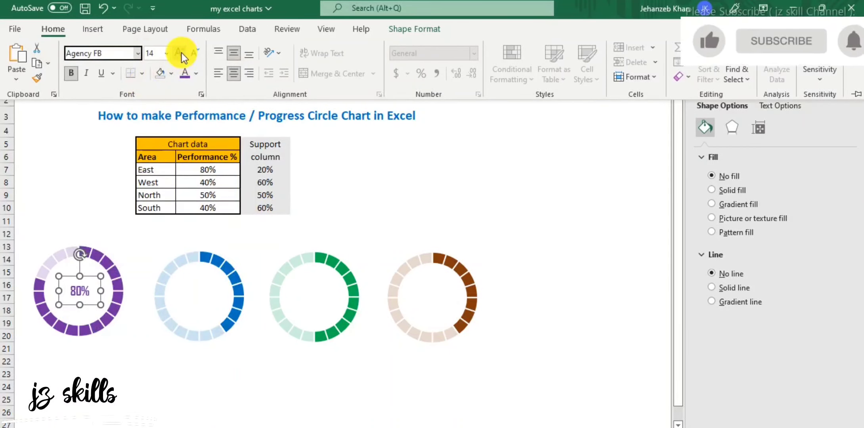
pyautogui.click(182, 53)
pyautogui.click(181, 53)
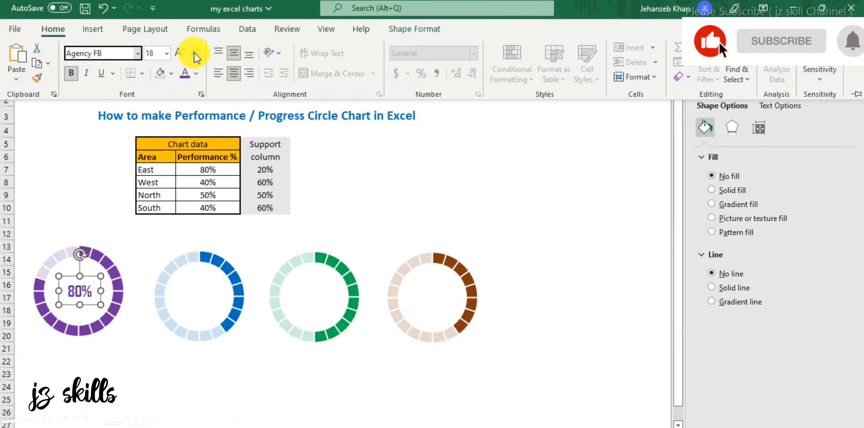
pyautogui.click(195, 53)
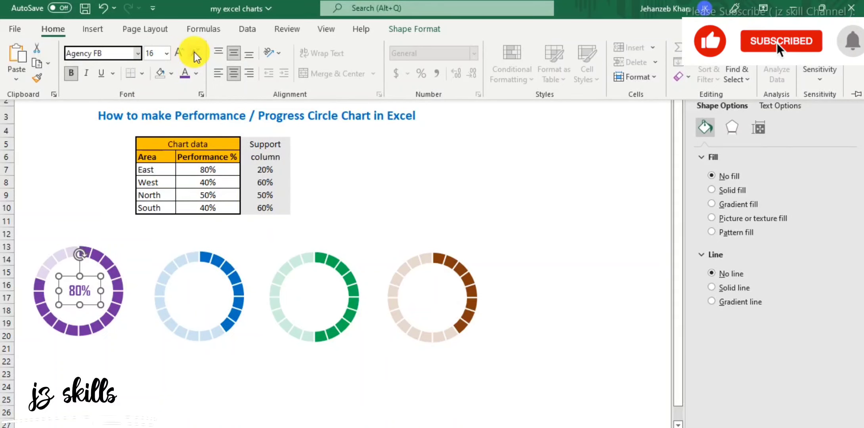
pyautogui.click(540, 220)
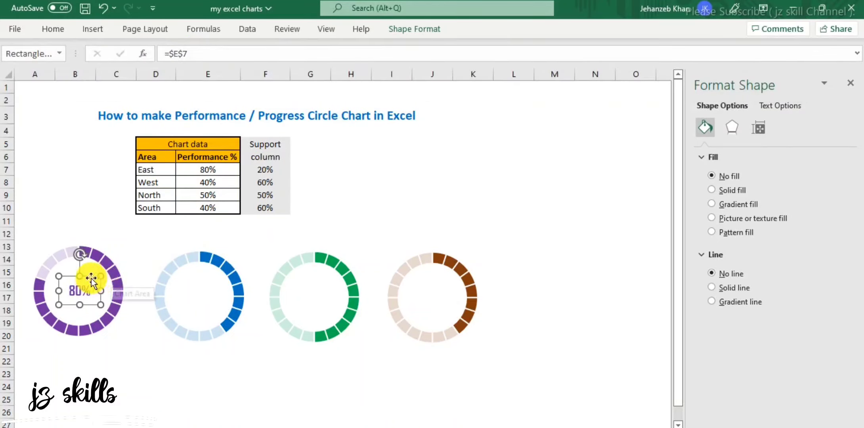
pyautogui.click(515, 169)
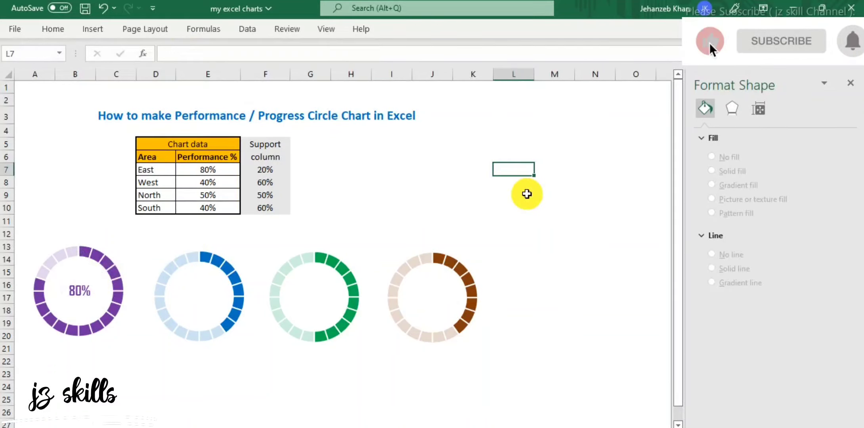
pyautogui.click(552, 209)
pyautogui.moveTo(520, 185); pyautogui.dragTo(513, 210)
pyautogui.click(501, 161)
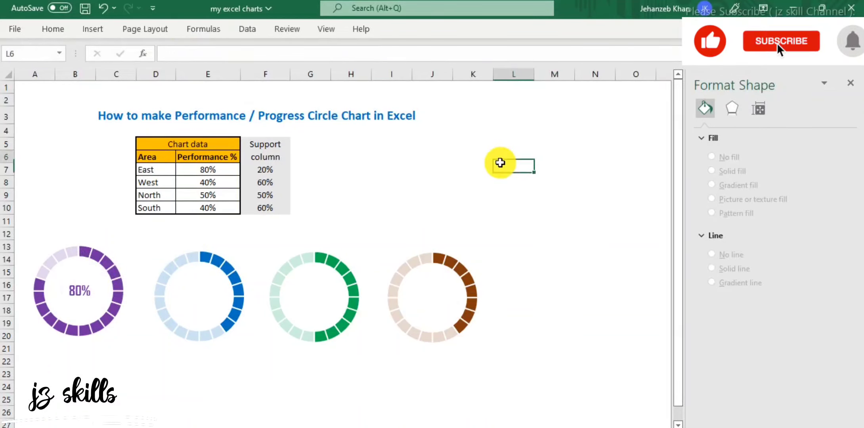
# Copy the East percentage label and place the duplicate in the centre of the blue West ring
pyautogui.click(102, 274)
pyautogui.click(89, 277)
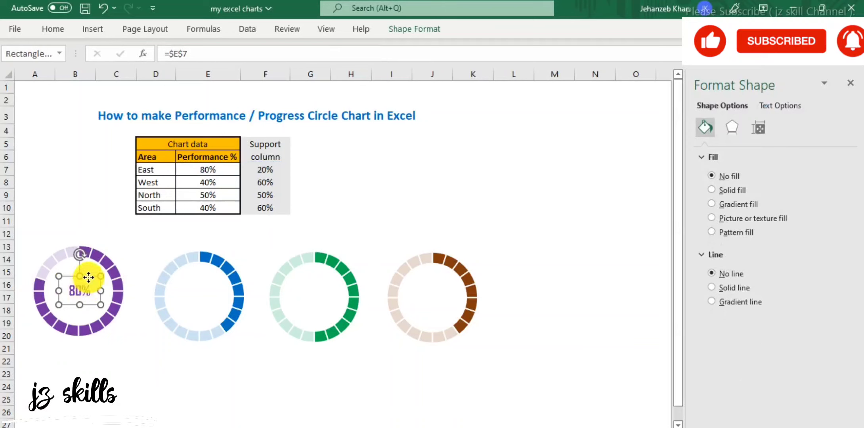
pyautogui.click(426, 170)
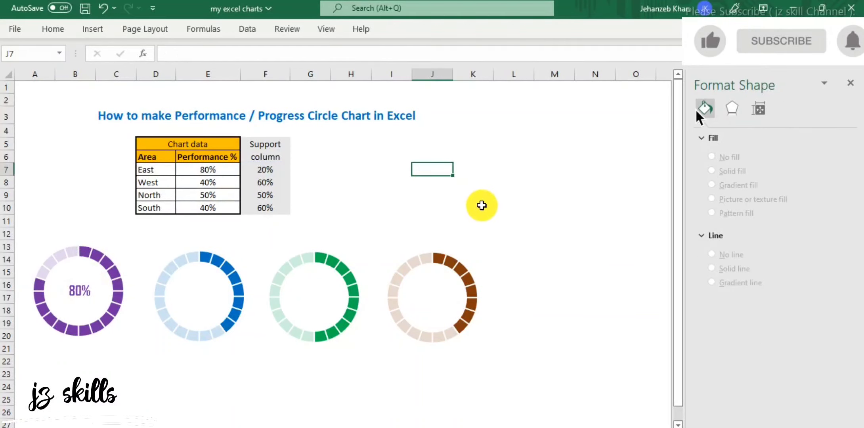
pyautogui.hotkey('ctrl', 'v')
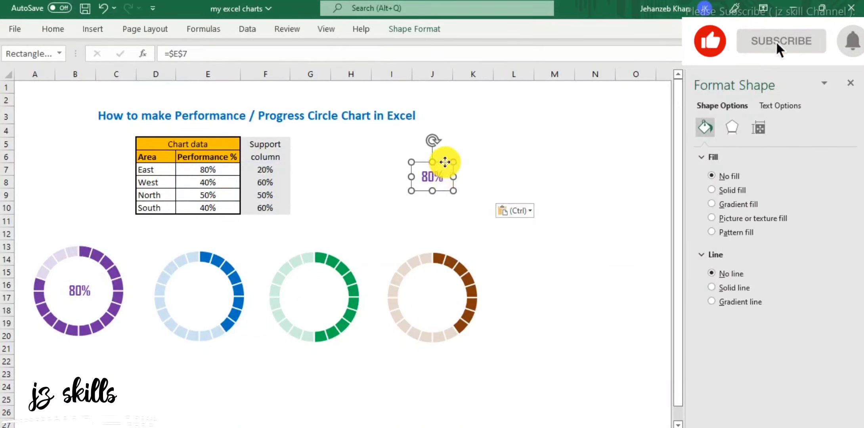
pyautogui.moveTo(444, 162); pyautogui.dragTo(215, 280)
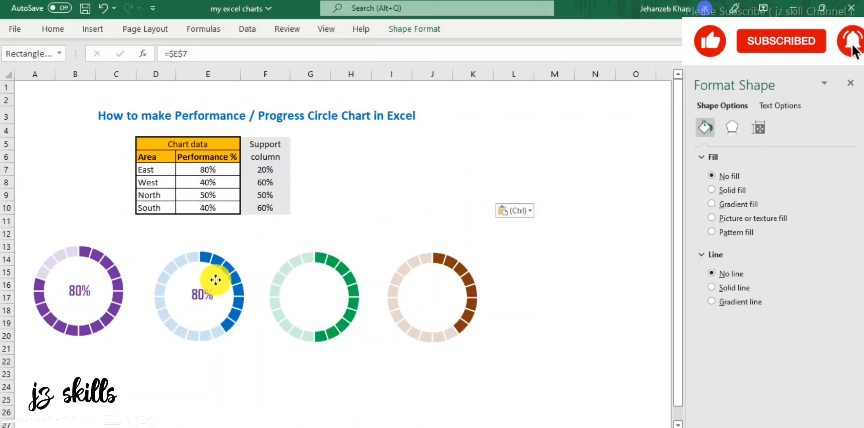
# Paste two more copies of the percentage label and centre them in the green North ring and the brown South ring
pyautogui.click(506, 156)
pyautogui.hotkey('ctrl', 'v')
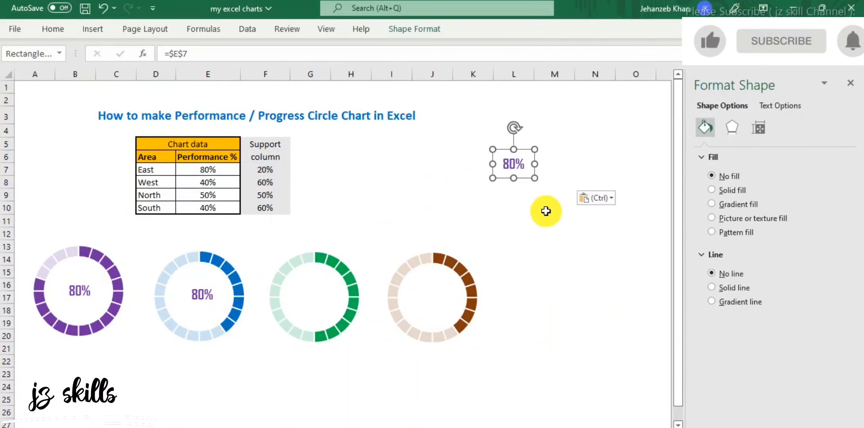
pyautogui.moveTo(525, 149); pyautogui.dragTo(325, 284)
pyautogui.click(555, 156)
pyautogui.hotkey('ctrl', 'v')
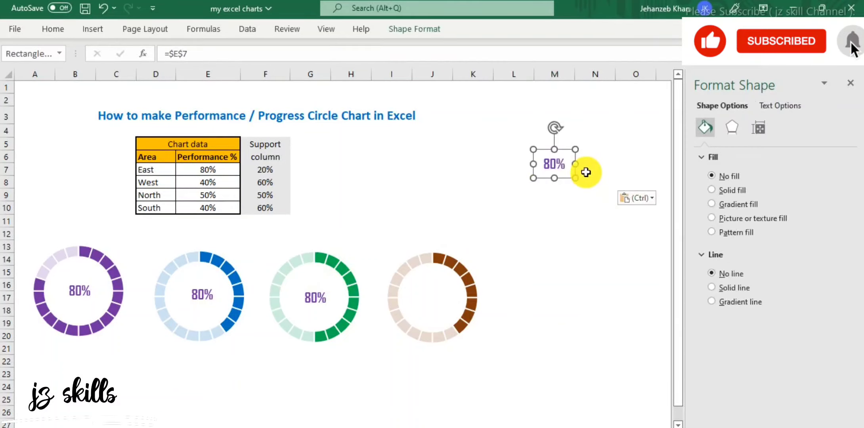
pyautogui.moveTo(571, 150); pyautogui.dragTo(450, 285)
# Delete the spare empty label on the blank sheet area above and beyond the brown ring
pyautogui.click(497, 182)
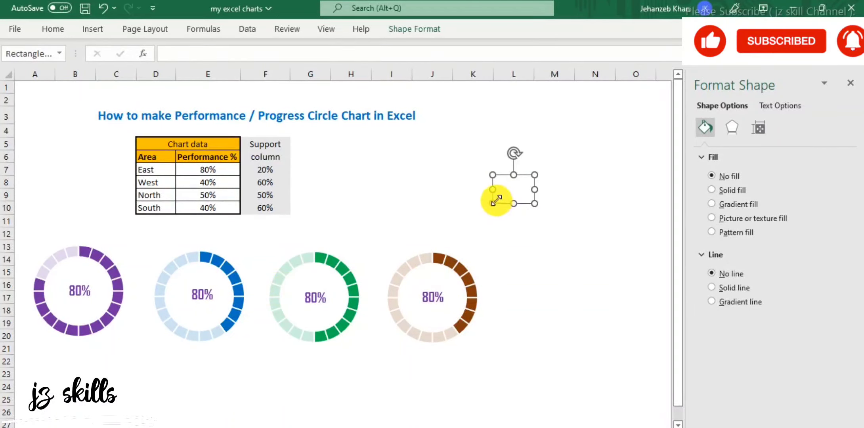
pyautogui.press('Delete')
pyautogui.click(512, 198)
pyautogui.click(510, 233)
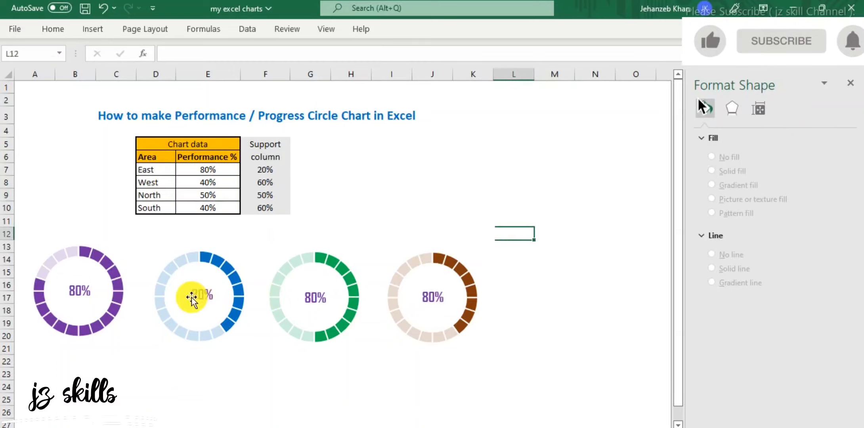
# Link the label in the blue West ring to the West percentage in cell E8
pyautogui.click(195, 298)
pyautogui.moveTo(207, 52); pyautogui.dragTo(136, 50)
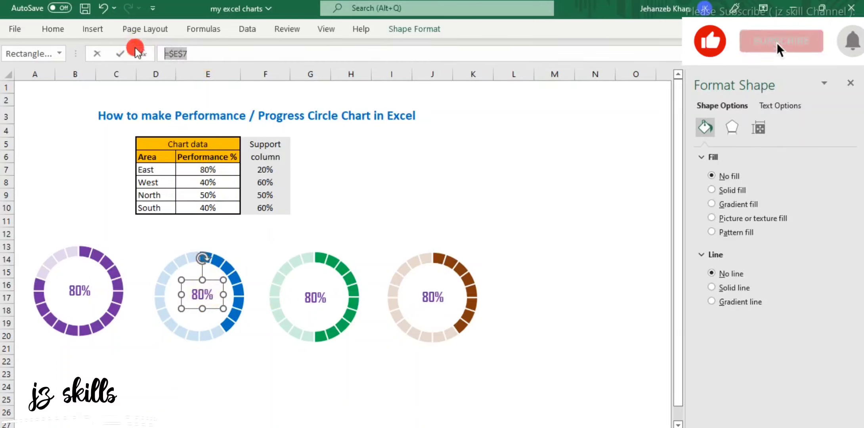
pyautogui.click(216, 182)
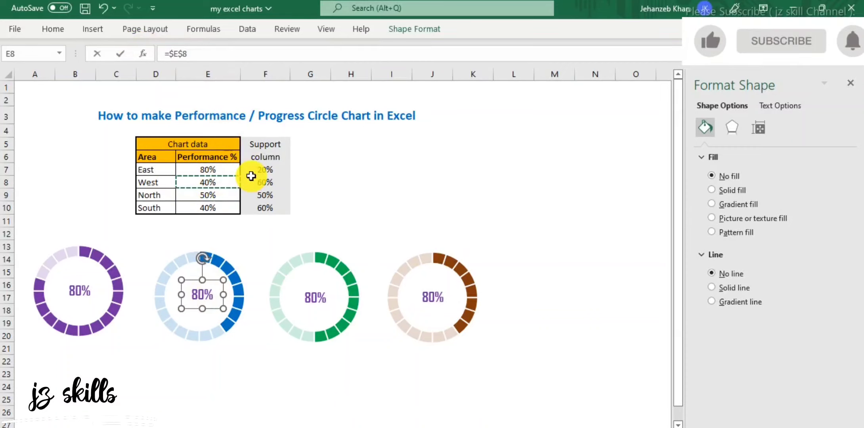
pyautogui.press('Return')
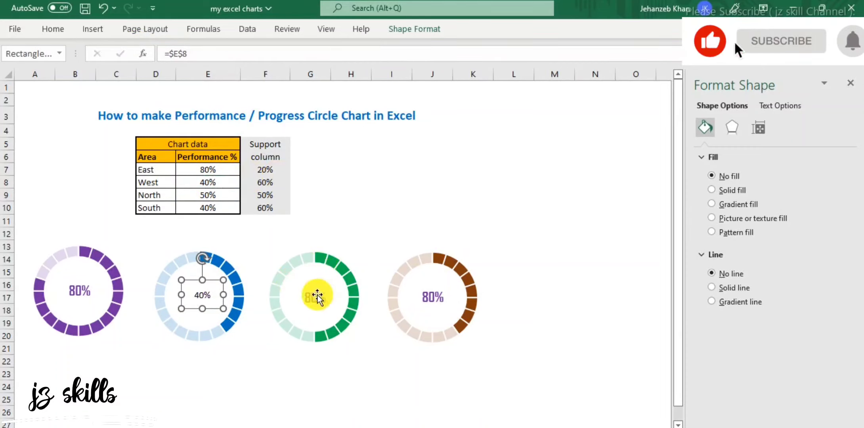
# Link the label in the green North ring to the North percentage in cell E9
pyautogui.click(321, 297)
pyautogui.moveTo(216, 57); pyautogui.dragTo(140, 50)
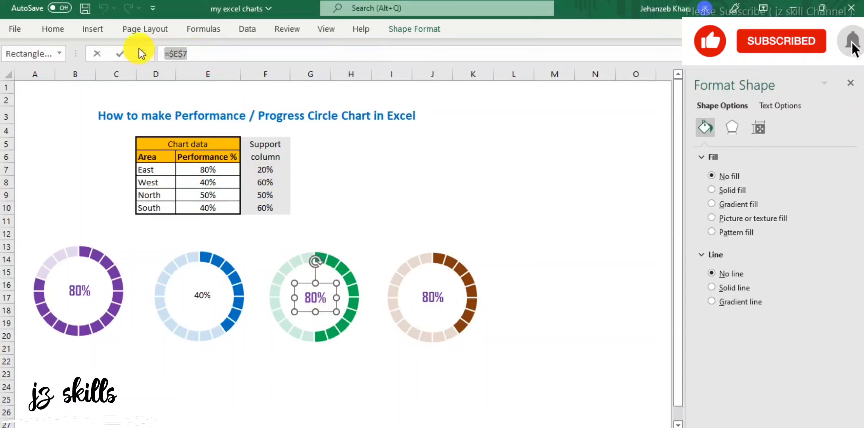
pyautogui.write('=')
pyautogui.click(221, 195)
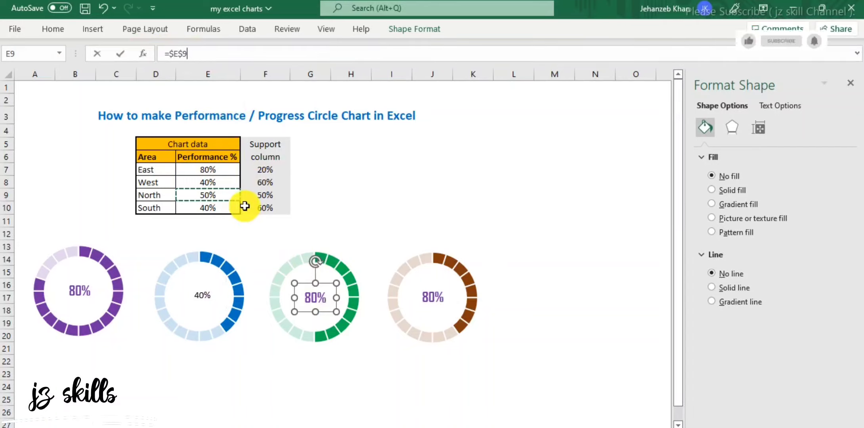
pyautogui.press('Return')
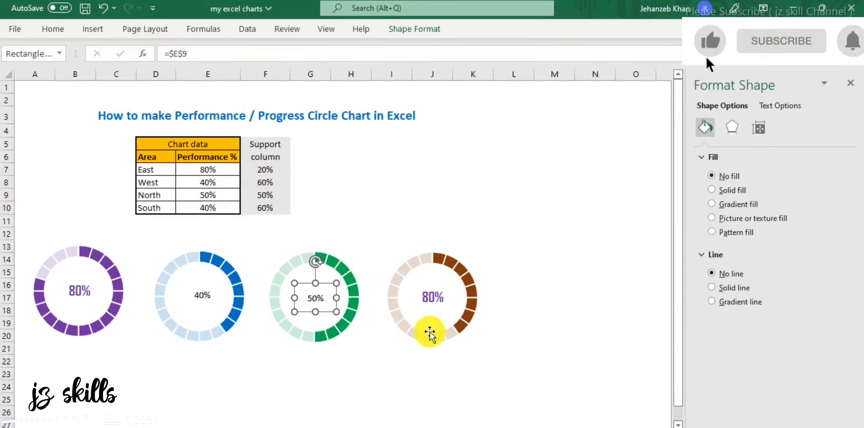
# Link the label in the brown South ring to the South percentage in cell E10 and deselect it
pyautogui.click(427, 295)
pyautogui.moveTo(212, 56); pyautogui.dragTo(159, 49)
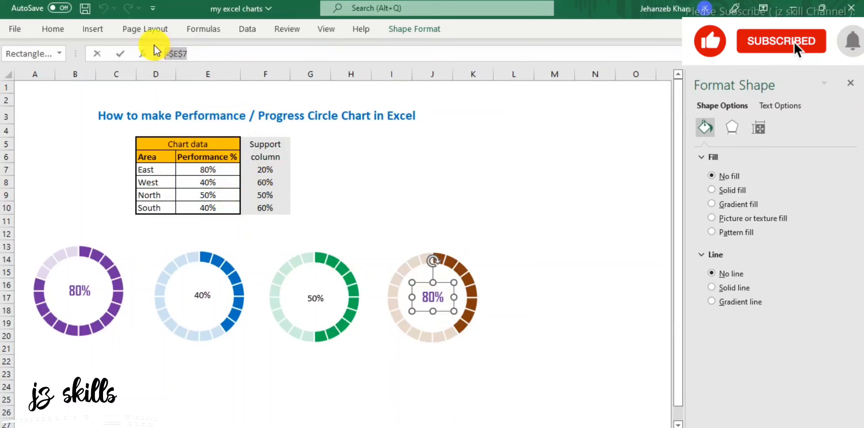
pyautogui.write('=')
pyautogui.click(214, 209)
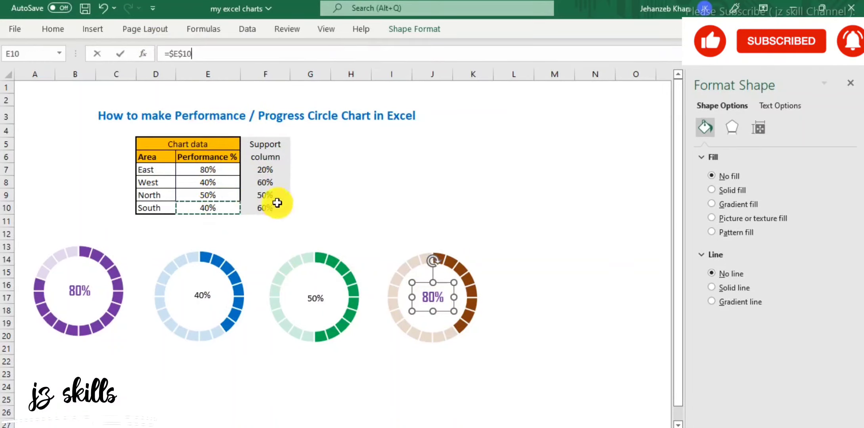
pyautogui.press('Return')
pyautogui.press('Escape')
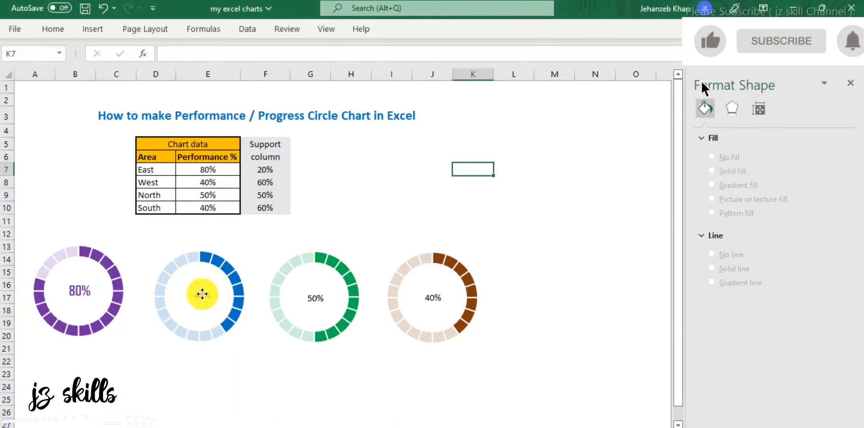
# Check the East label's font formatting for reference and colour the West percentage label's text standard blue
pyautogui.click(206, 282)
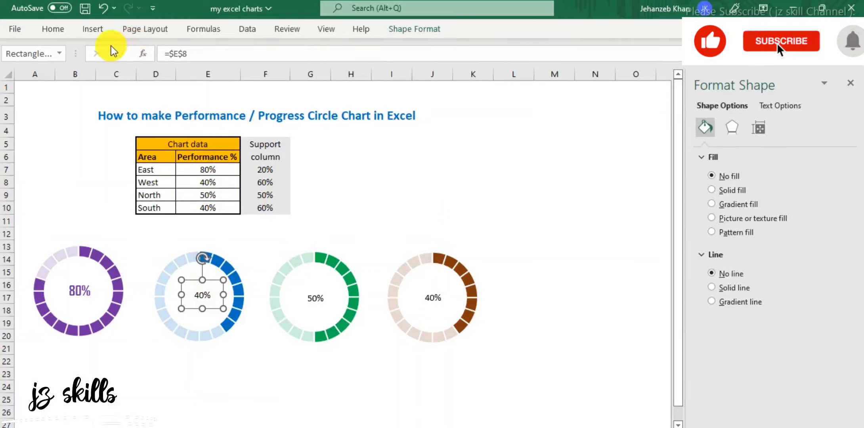
pyautogui.click(54, 29)
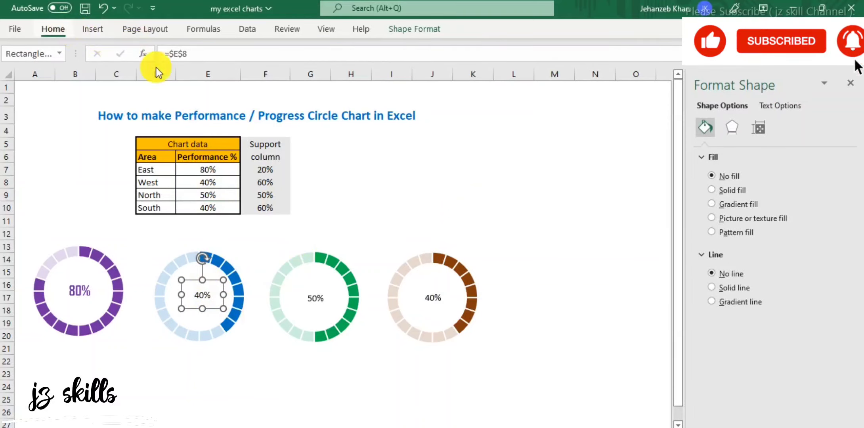
pyautogui.click(77, 287)
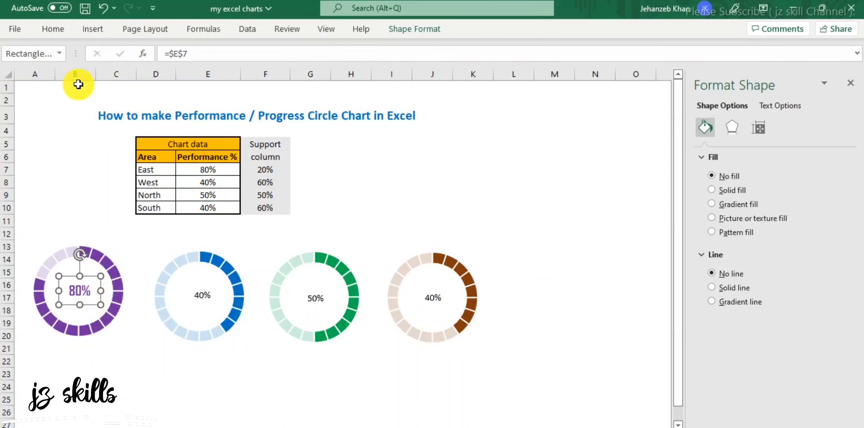
pyautogui.click(54, 28)
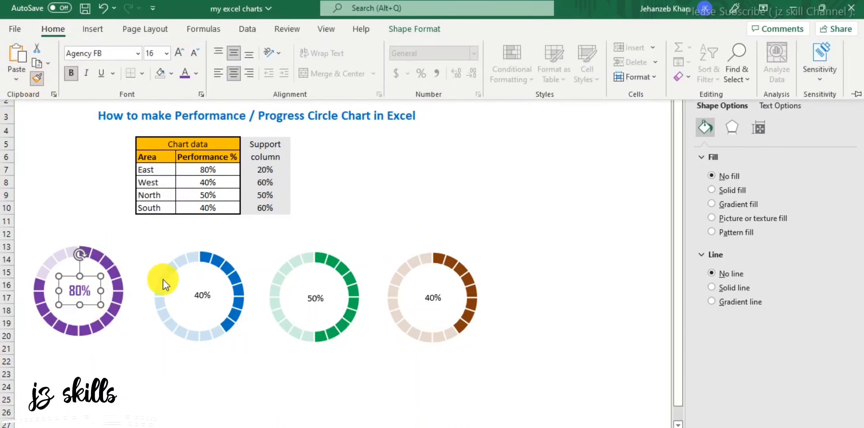
pyautogui.click(211, 295)
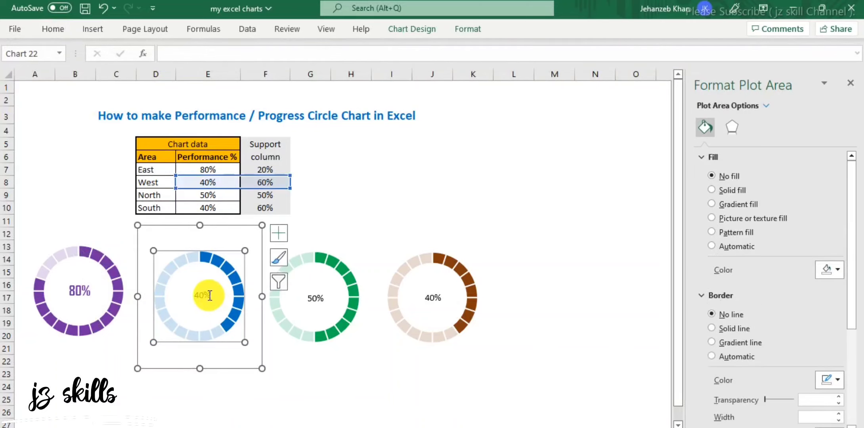
pyautogui.click(207, 293)
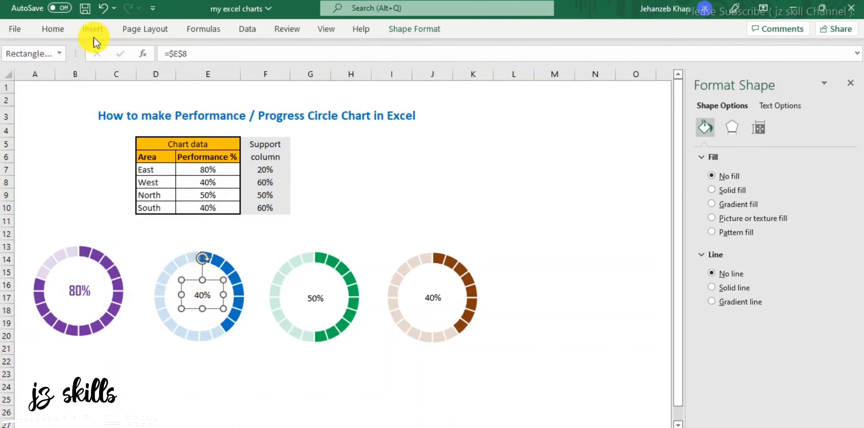
pyautogui.click(54, 28)
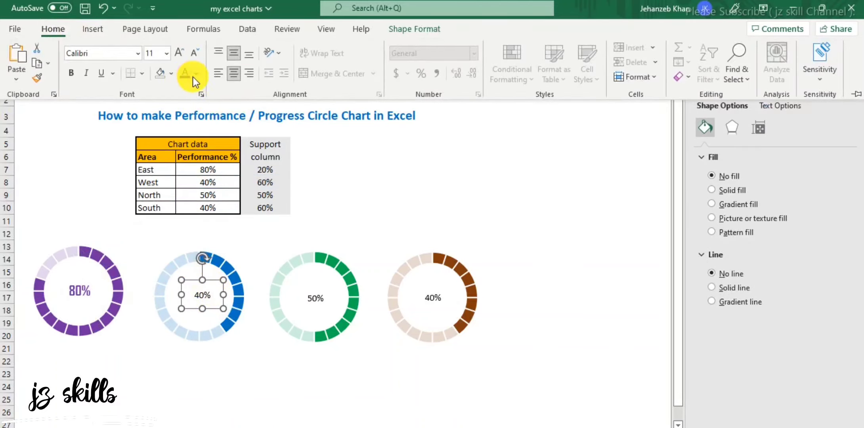
pyautogui.click(196, 74)
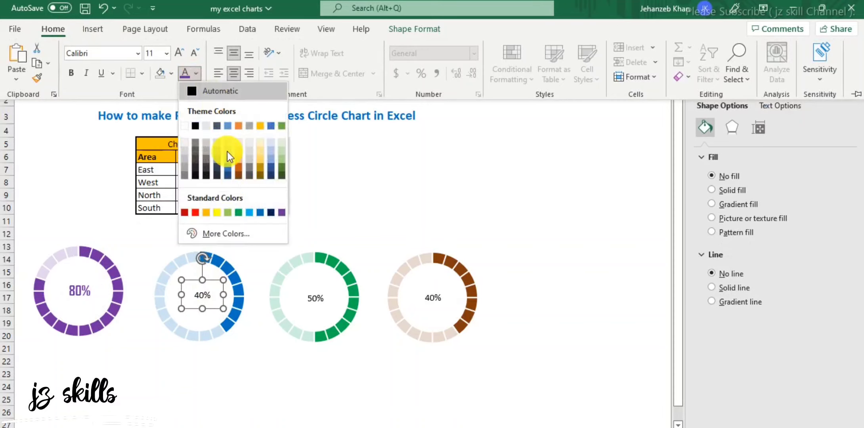
pyautogui.click(259, 212)
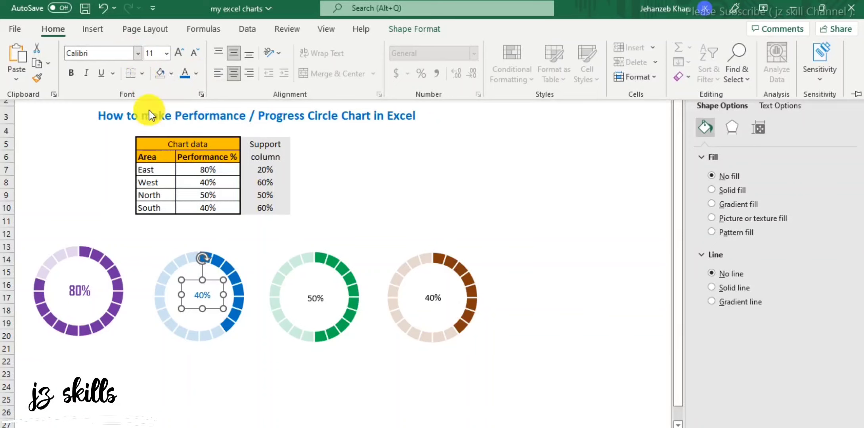
# Set the West percentage label's font to bold Agency FB at size 16
pyautogui.click(138, 53)
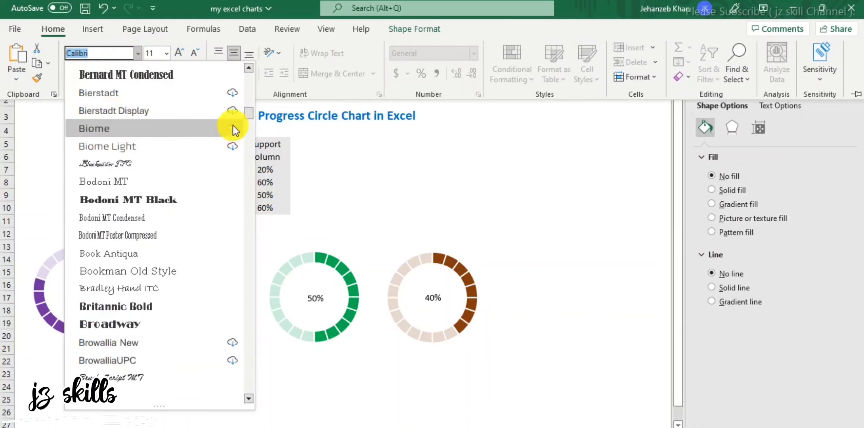
pyautogui.scroll(12, 249, 114)
pyautogui.click(133, 144)
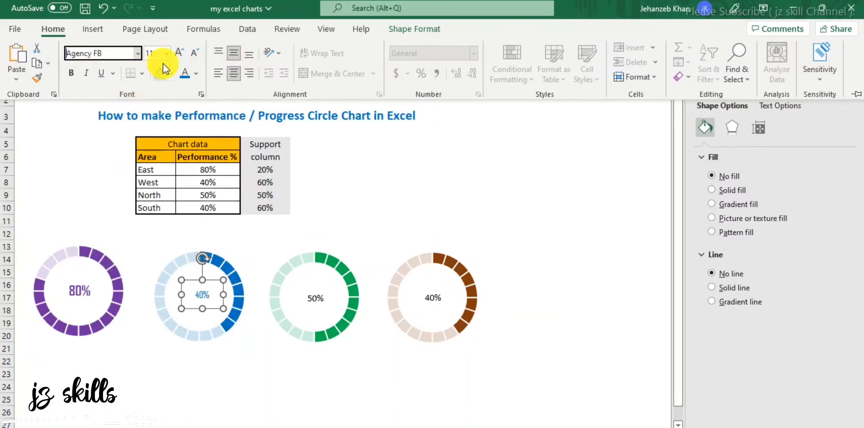
pyautogui.click(180, 53)
pyautogui.click(180, 52)
pyautogui.click(180, 53)
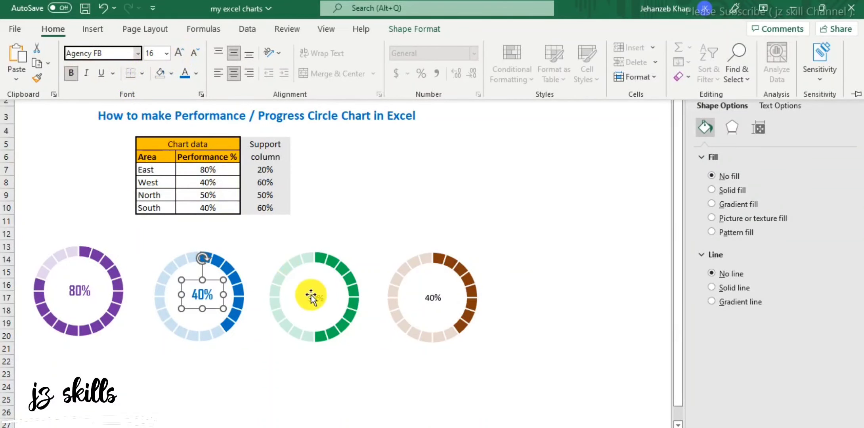
# Colour the North percentage label's text standard green and make it bold
pyautogui.click(323, 298)
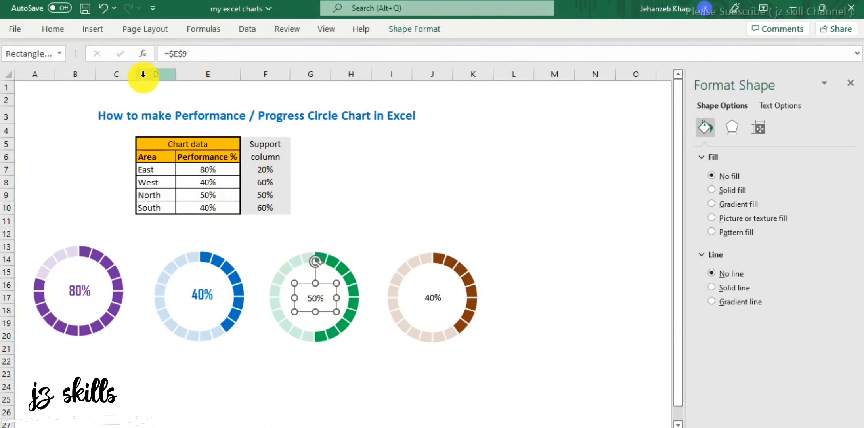
pyautogui.click(65, 29)
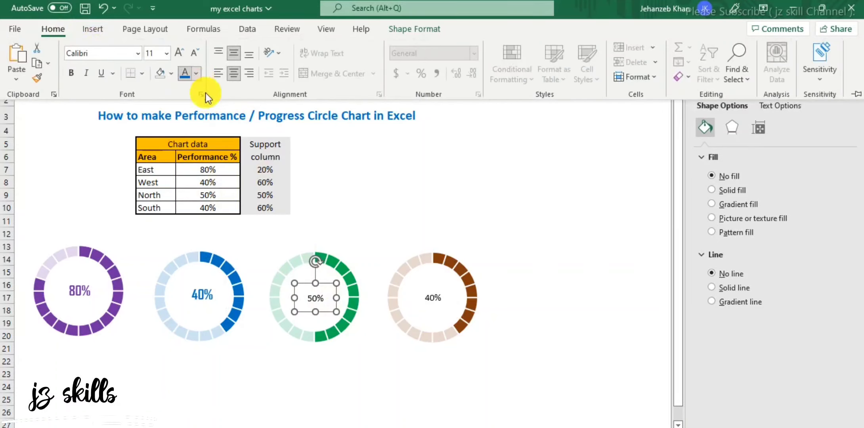
pyautogui.click(196, 73)
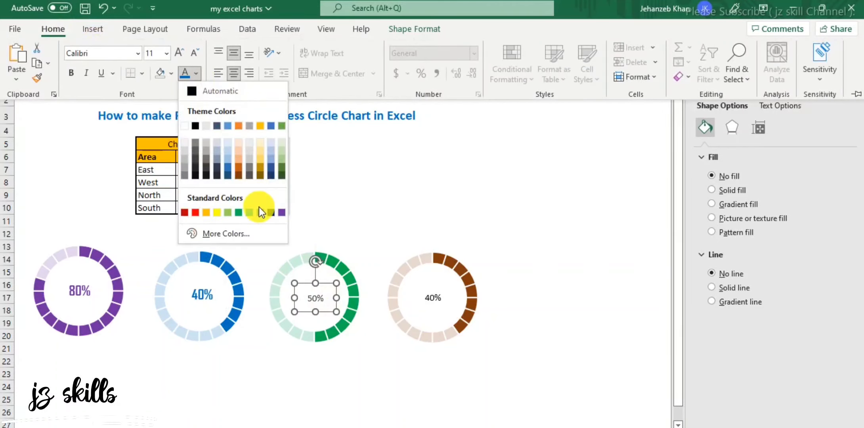
pyautogui.click(237, 212)
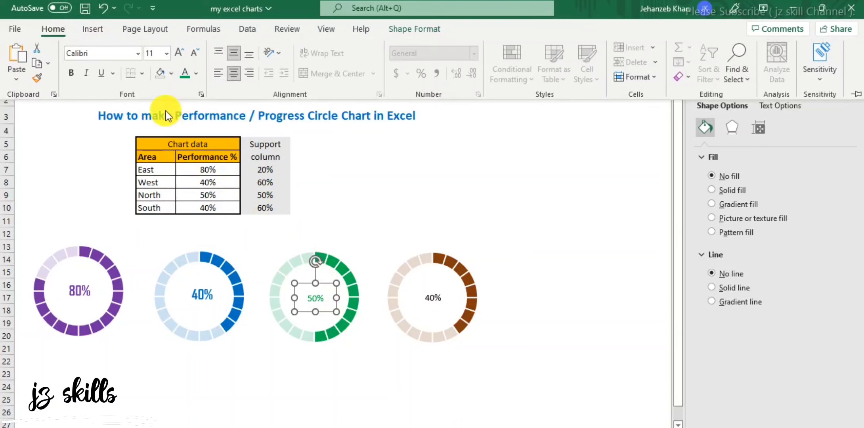
pyautogui.click(70, 74)
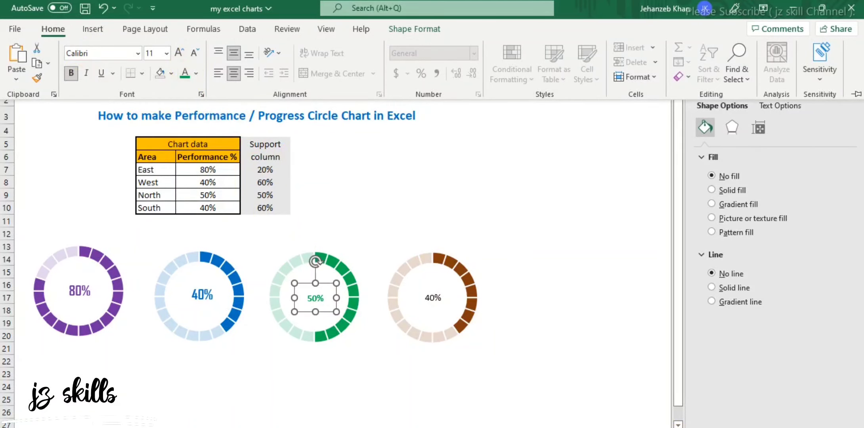
# Increase the North percentage label's font size to 16 and change its font to Agency FB
pyautogui.click(655, 426)
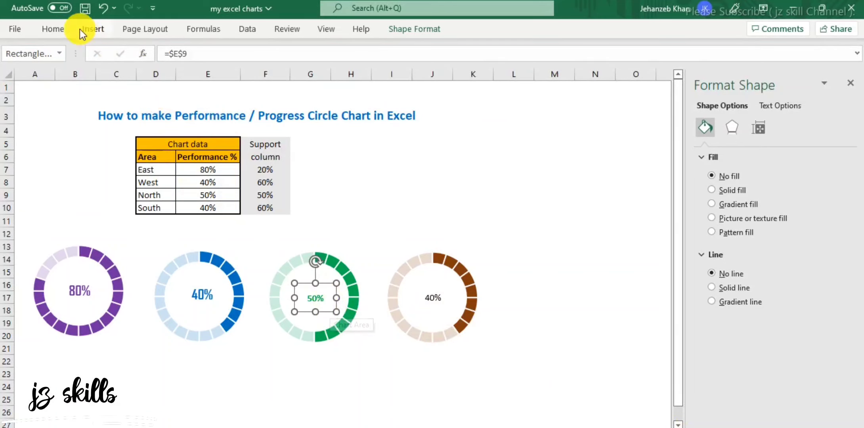
pyautogui.click(55, 29)
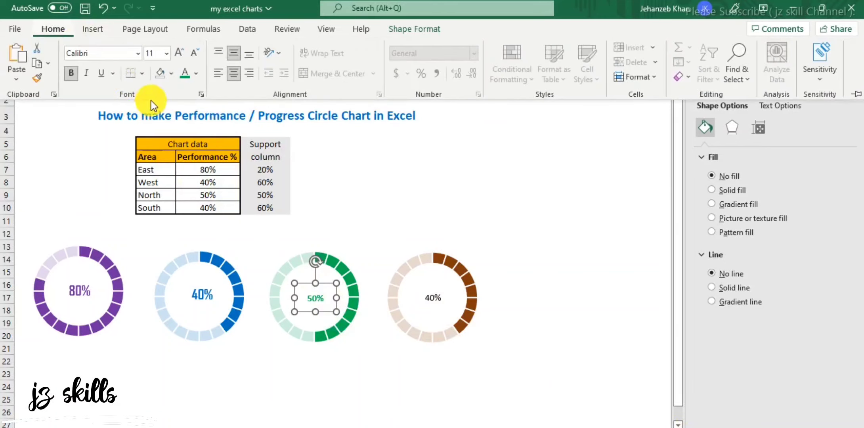
pyautogui.click(180, 51)
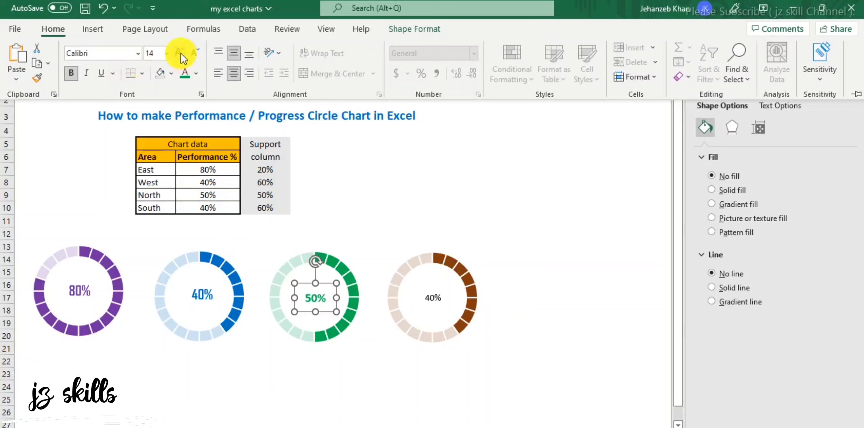
pyautogui.click(134, 58)
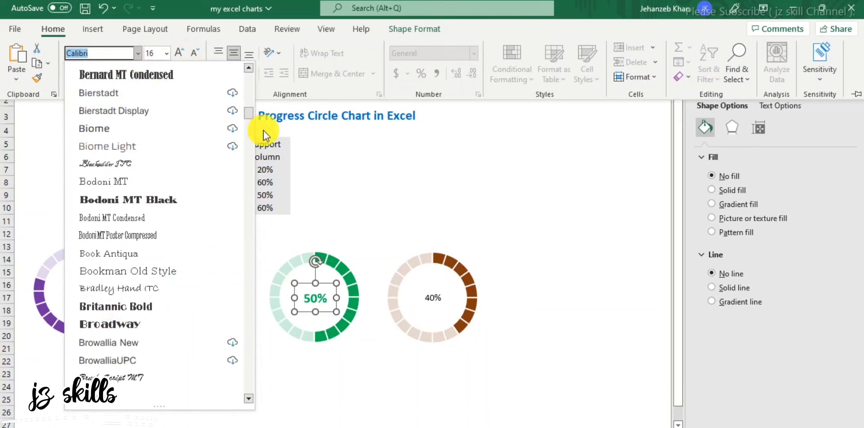
pyautogui.moveTo(253, 115); pyautogui.dragTo(247, 69)
pyautogui.click(129, 140)
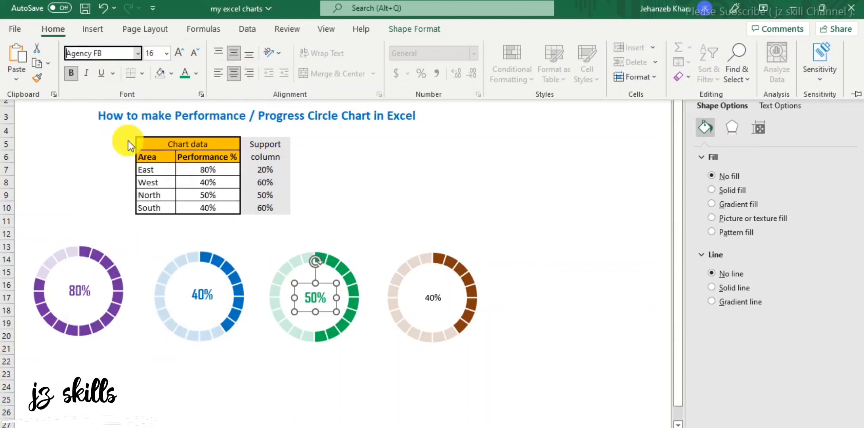
# Colour the South percentage label's text with the dark orange-brown theme shade that matches its ring
pyautogui.click(453, 290)
pyautogui.click(434, 298)
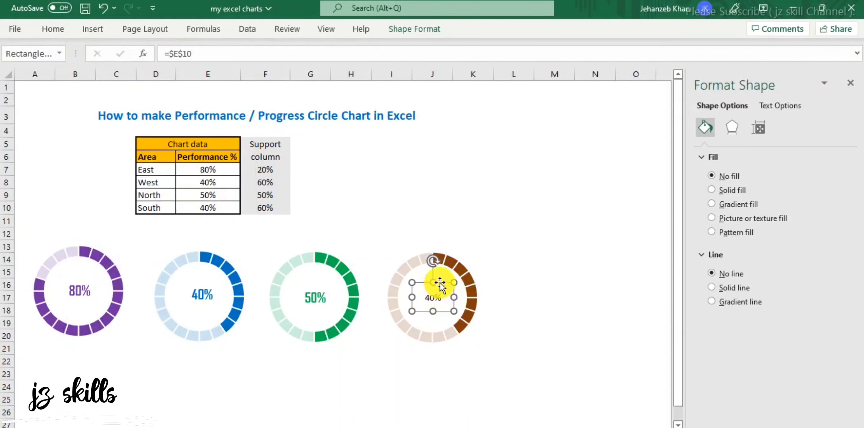
pyautogui.click(51, 28)
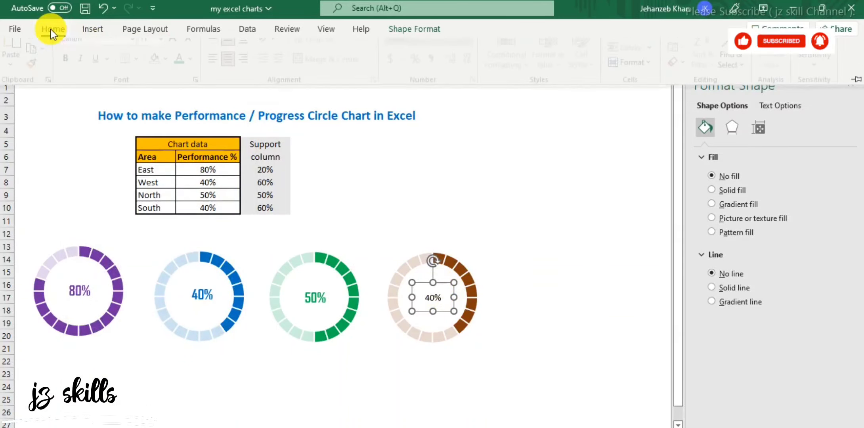
pyautogui.click(197, 73)
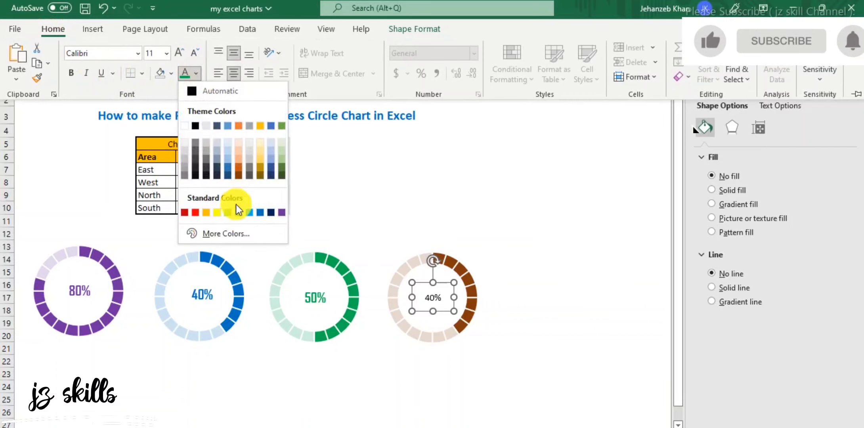
pyautogui.click(238, 174)
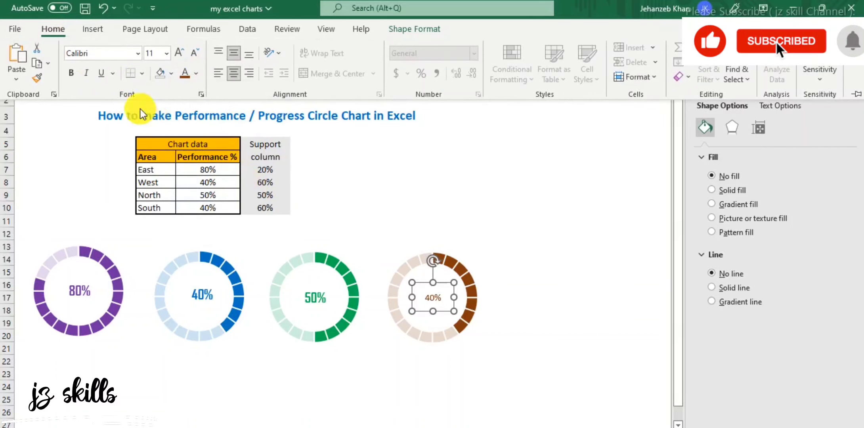
# Make the South percentage label bold, set its font size to 16 and change its font to Agency FB
pyautogui.click(167, 54)
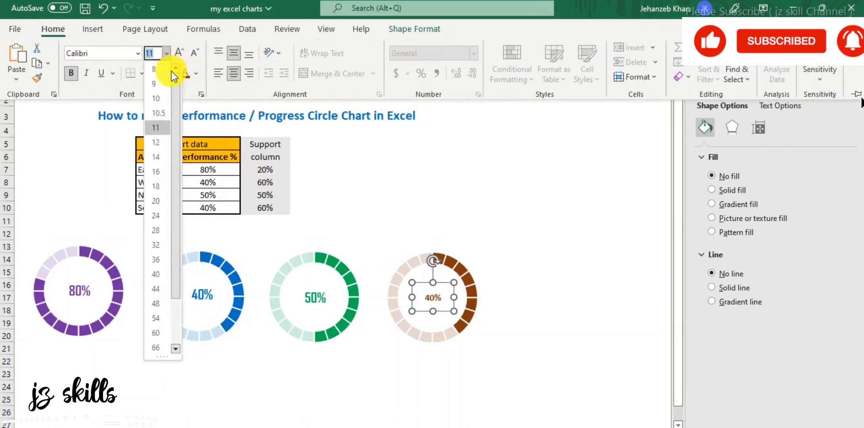
pyautogui.click(162, 171)
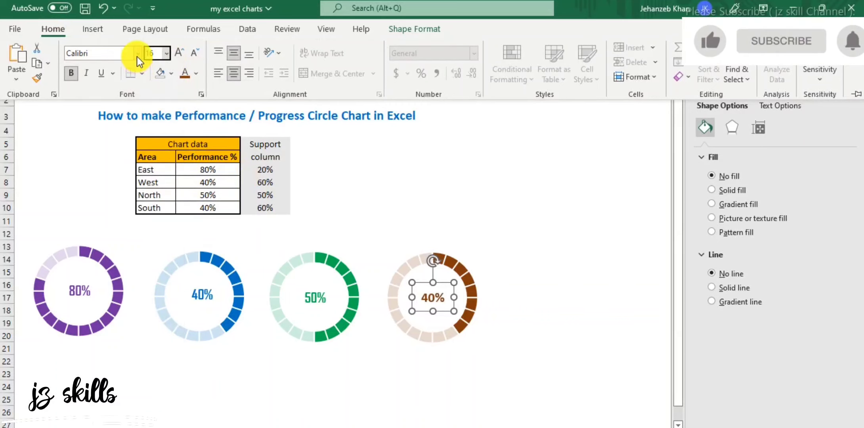
pyautogui.click(136, 55)
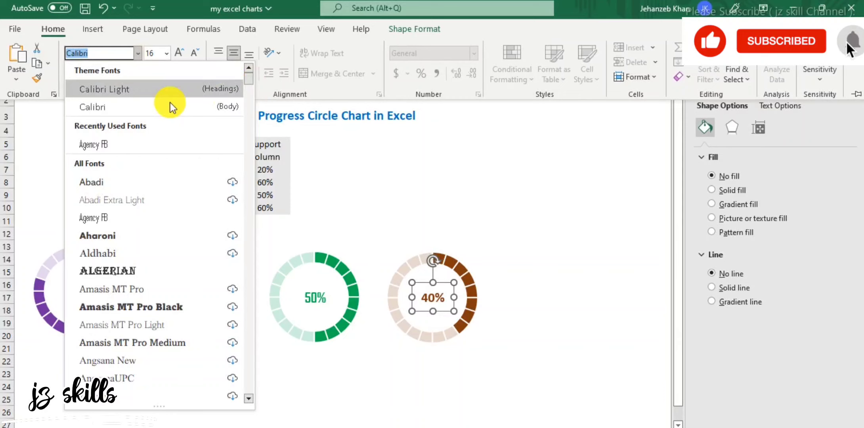
pyautogui.click(129, 143)
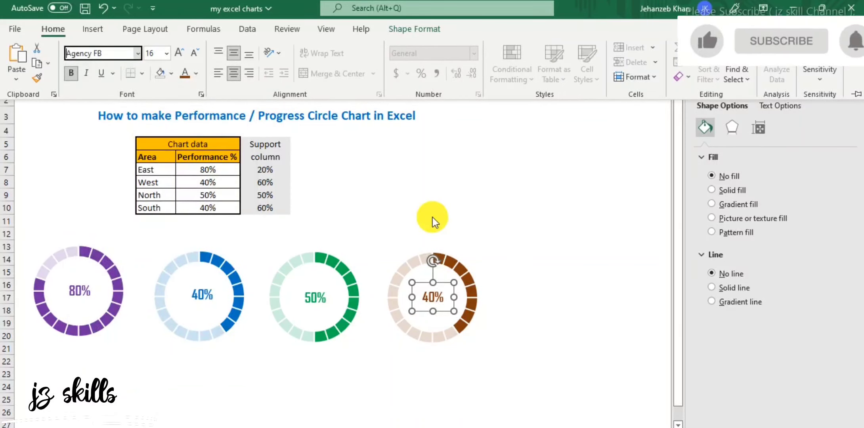
pyautogui.hotkey('ctrl', 'F1')
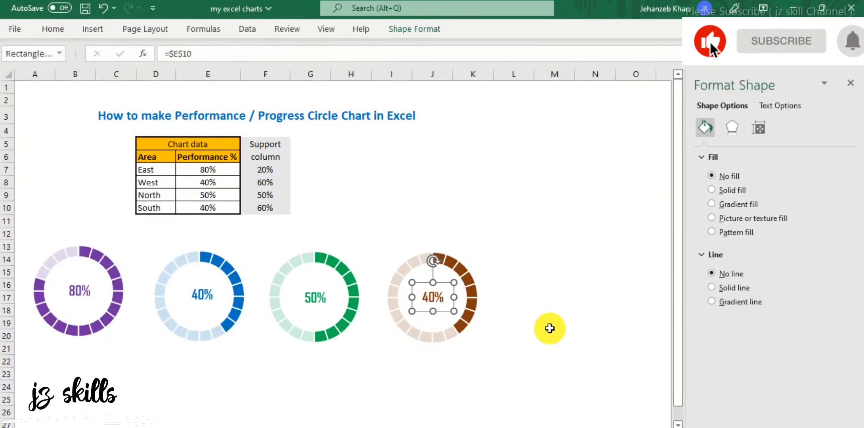
# Set the Performance % values to 50% for East, 60% for West, 70% for North and 80% for South
pyautogui.click(554, 322)
pyautogui.click(192, 173)
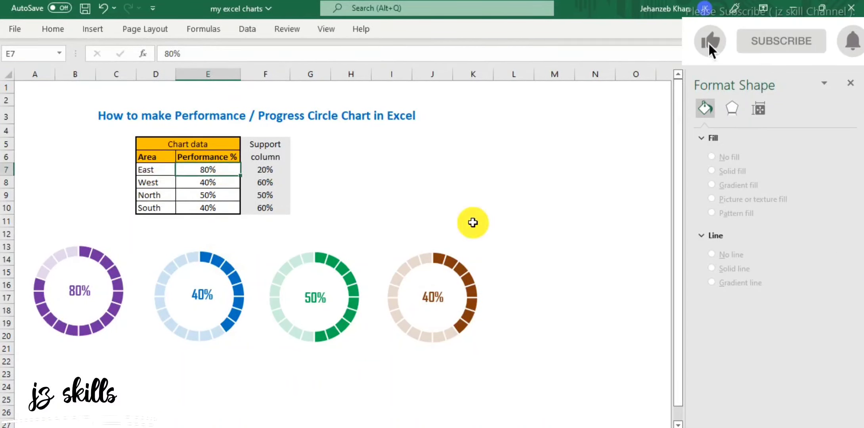
pyautogui.write('50')
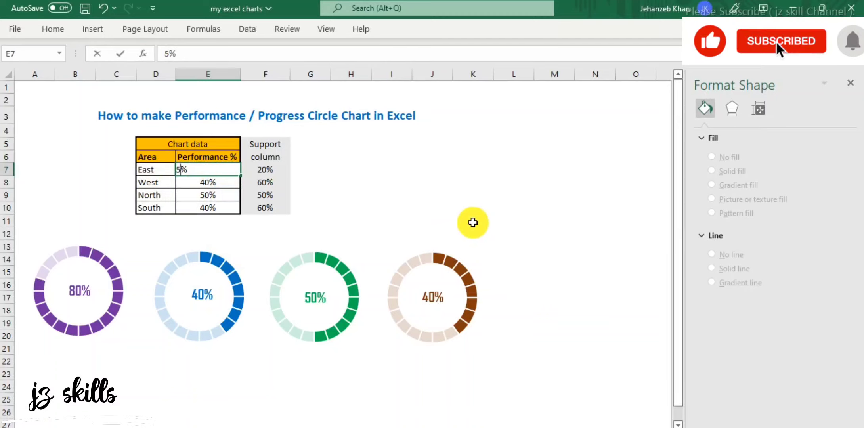
pyautogui.press('Return')
pyautogui.write('60')
pyautogui.press('Return')
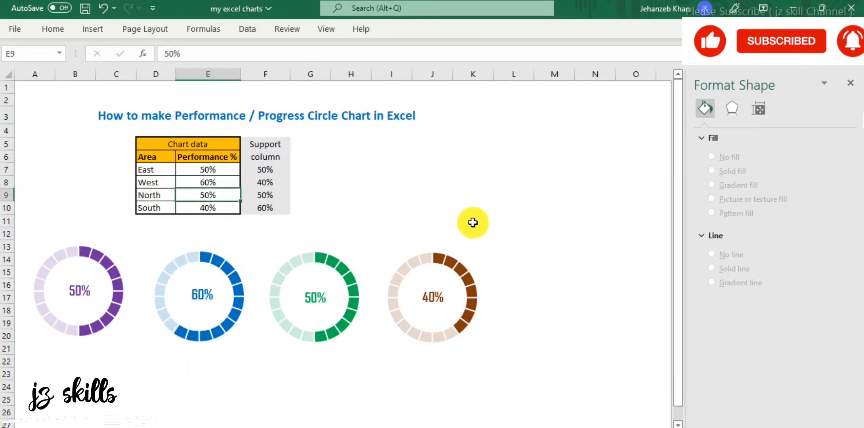
pyautogui.write('70')
pyautogui.press('Return')
pyautogui.write('80')
pyautogui.press('Return')
pyautogui.press('Return')
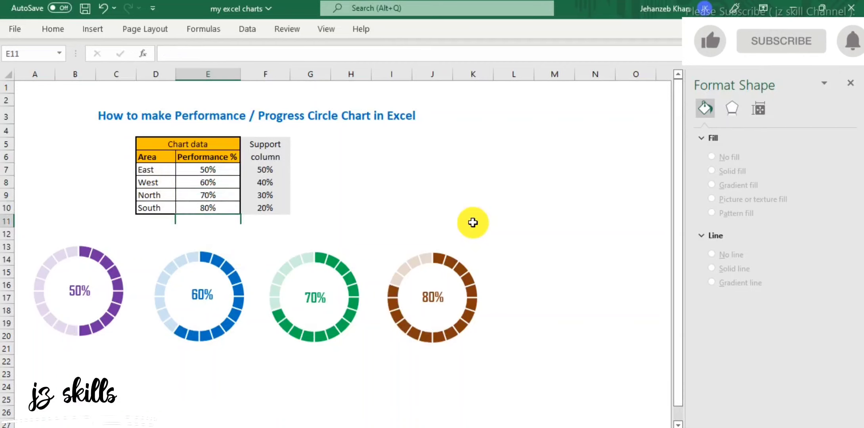
pyautogui.click(214, 169)
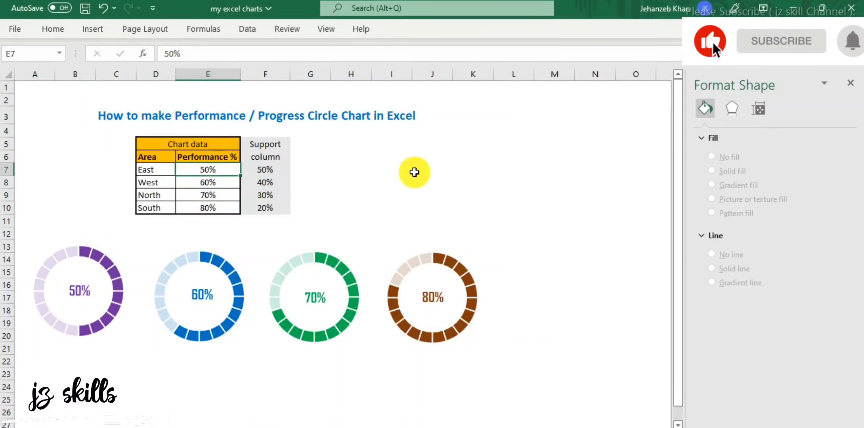
pyautogui.press('Down')
pyautogui.press('Down')
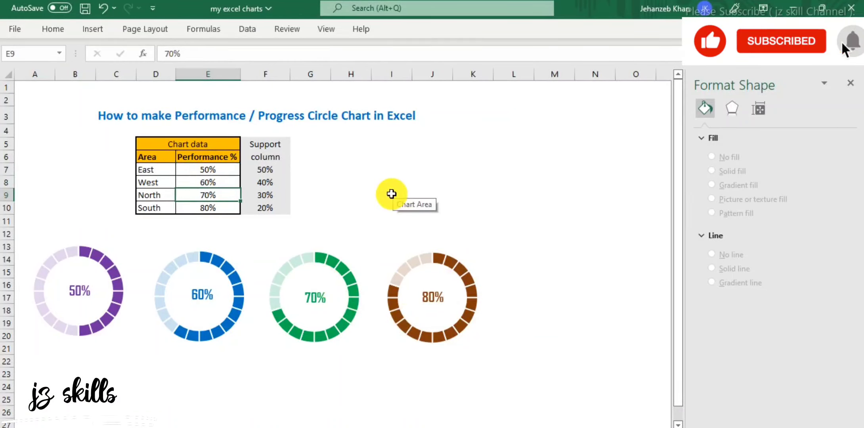